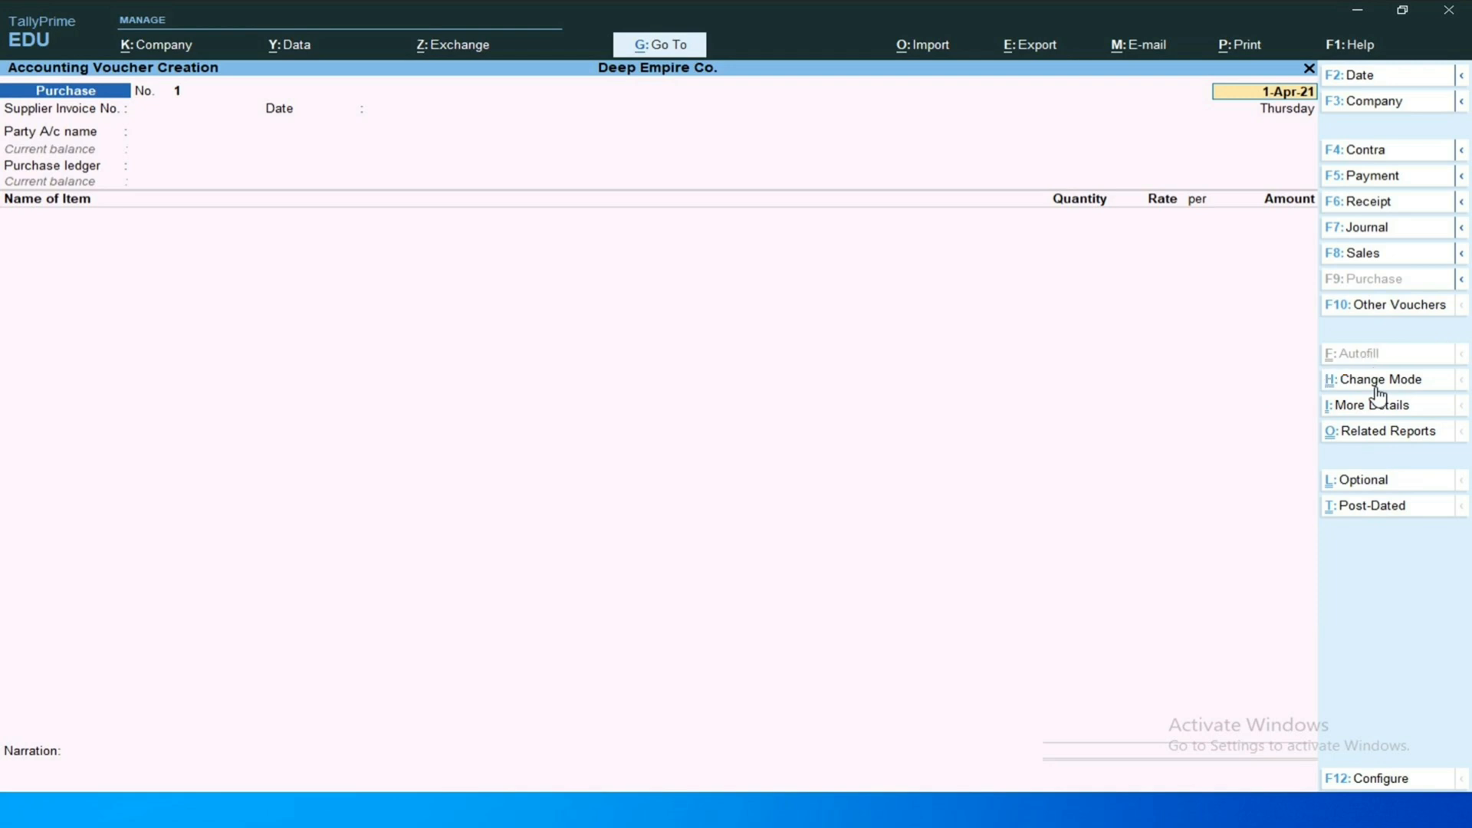
# Switch the purchase voucher to As Voucher mode and enter supplier invoice number 1234 dated 1-Apr-21.
pyautogui.click(1377, 390)
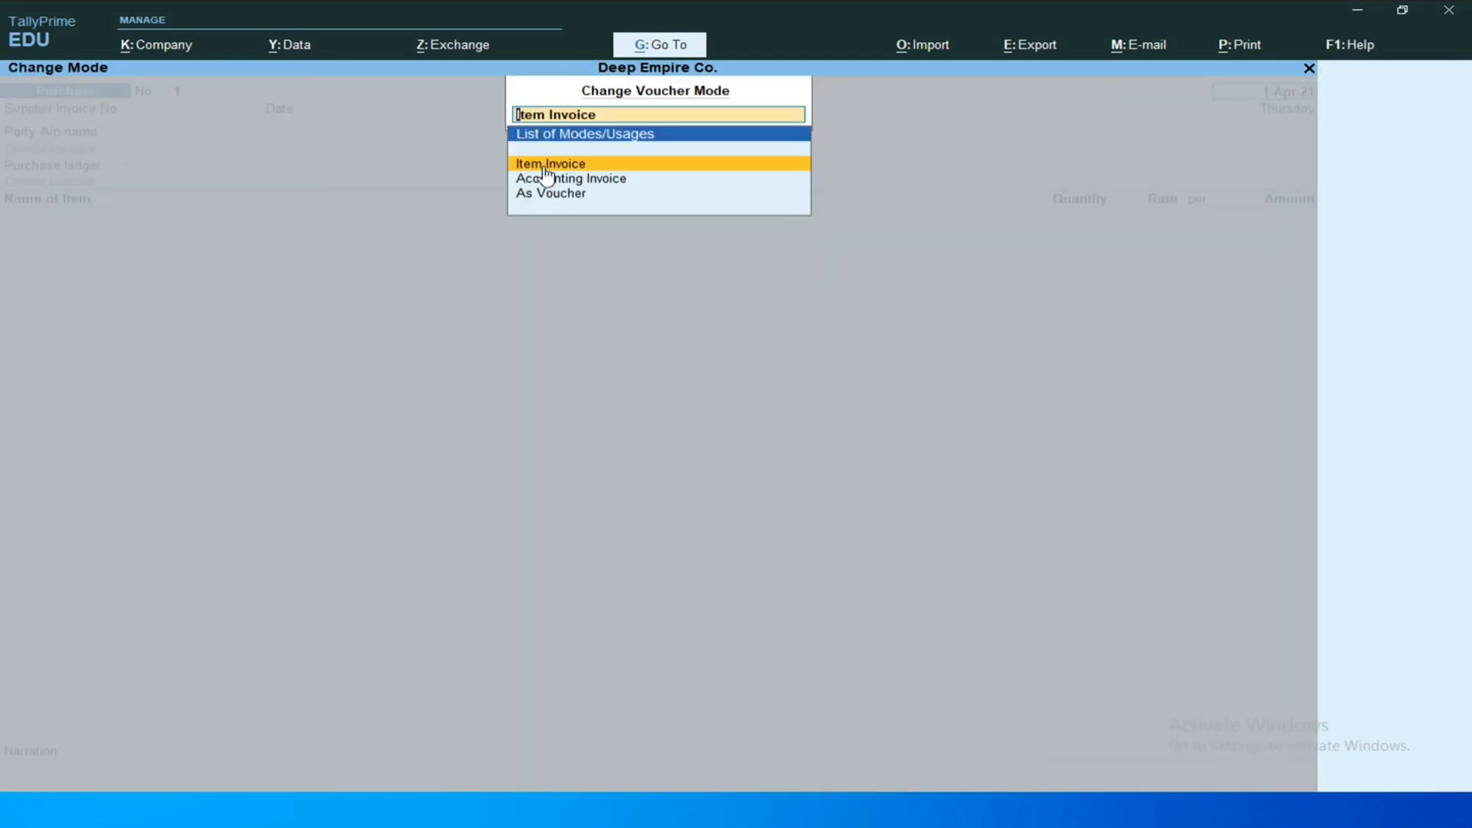
pyautogui.click(572, 197)
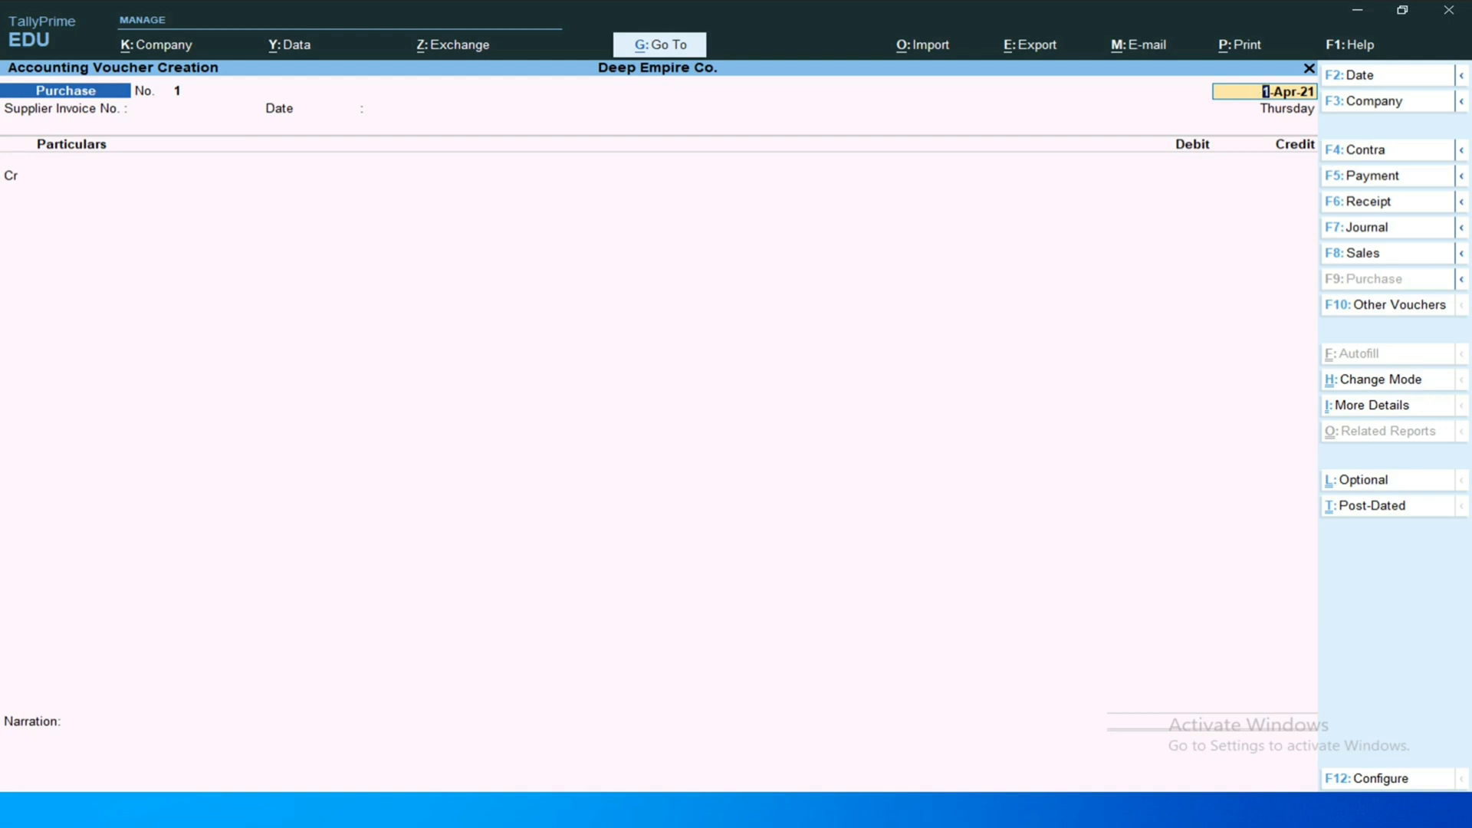
pyautogui.press('Return')
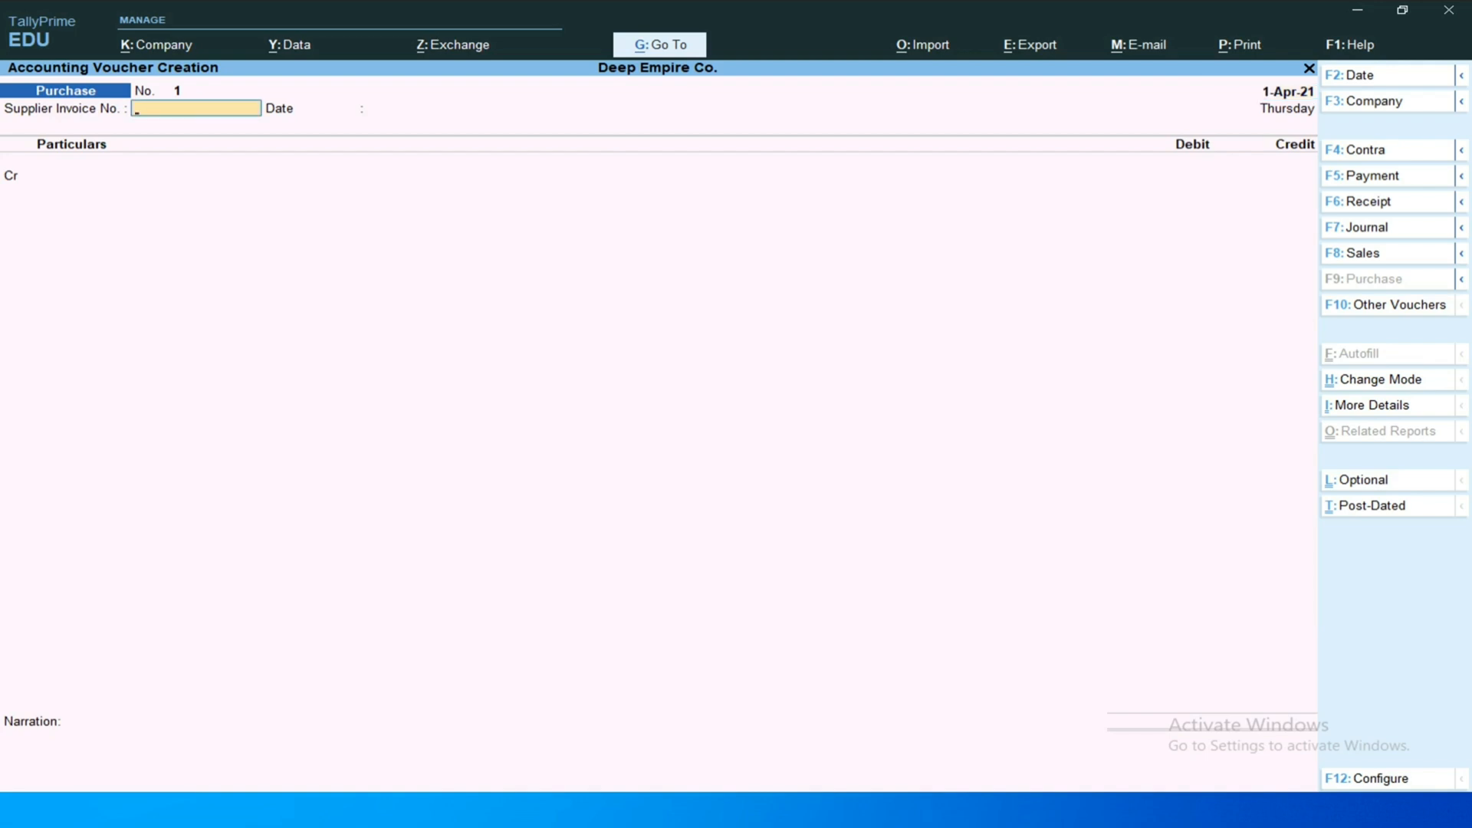
pyautogui.write('1234')
pyautogui.press('Return')
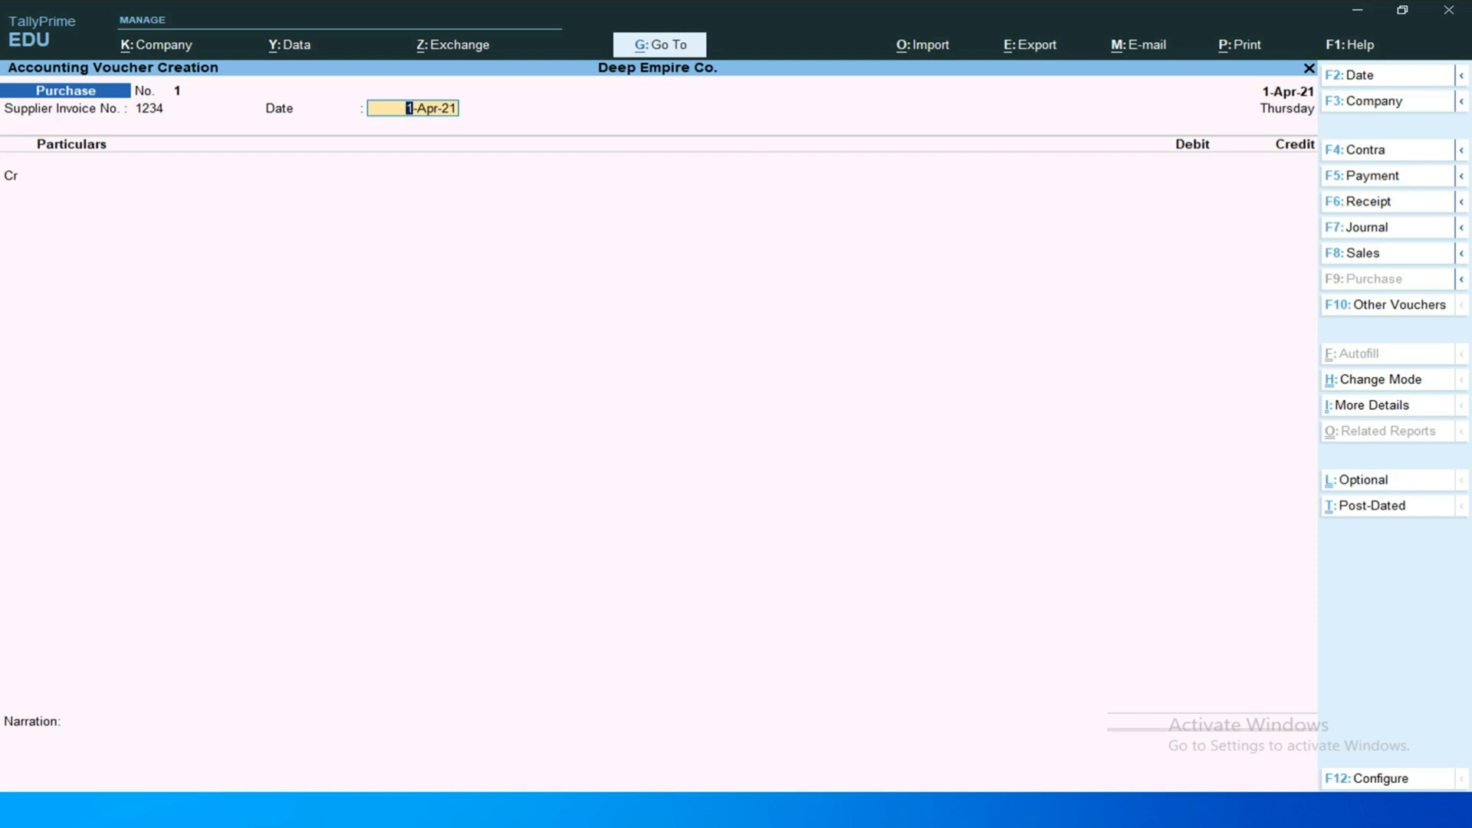
pyautogui.press('Return')
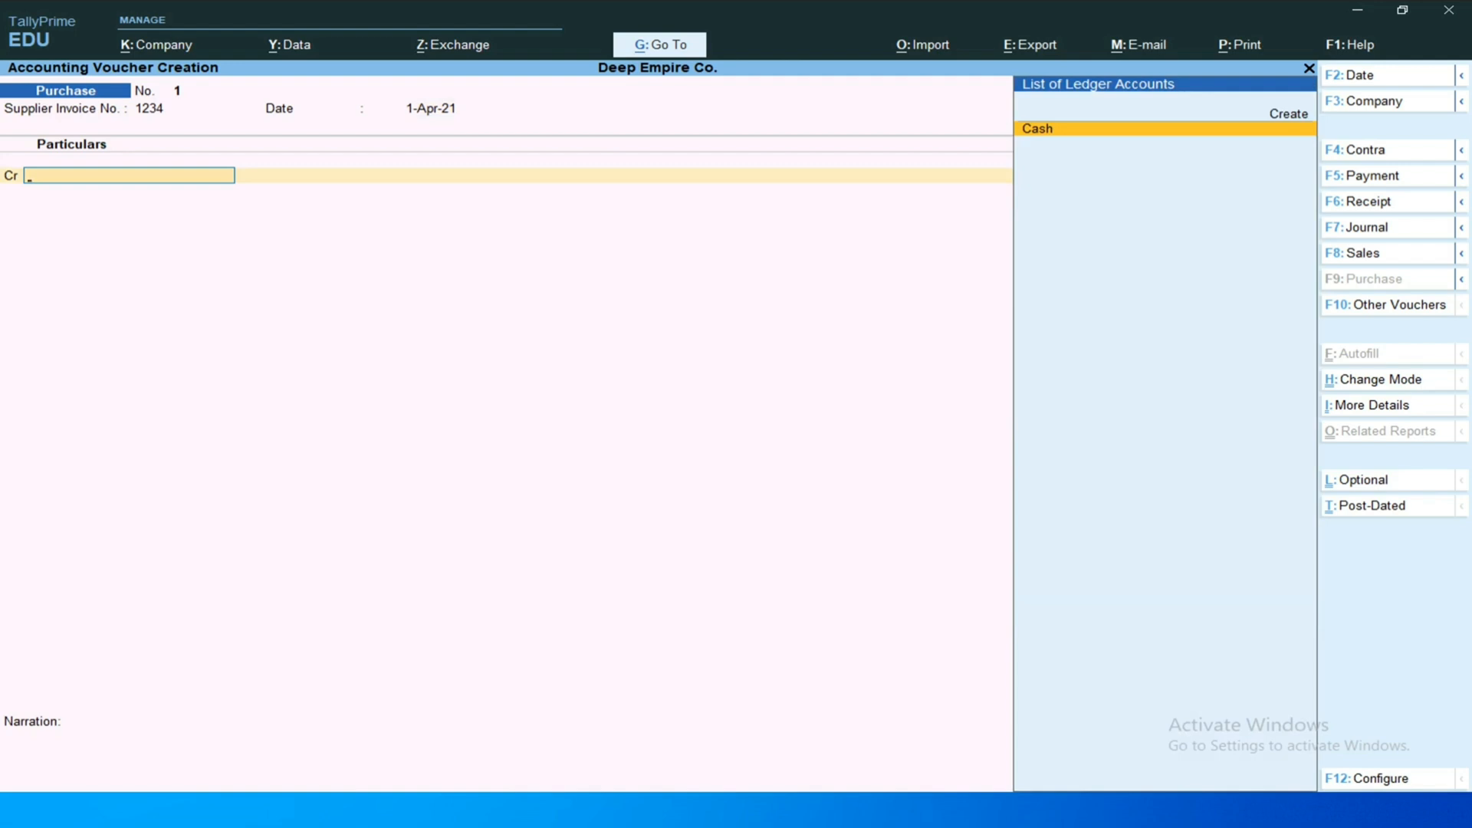
# Choose Cash as the credit ledger, set the receipt note to Not Applicable and leave the other receipt details blank.
pyautogui.press('Return')
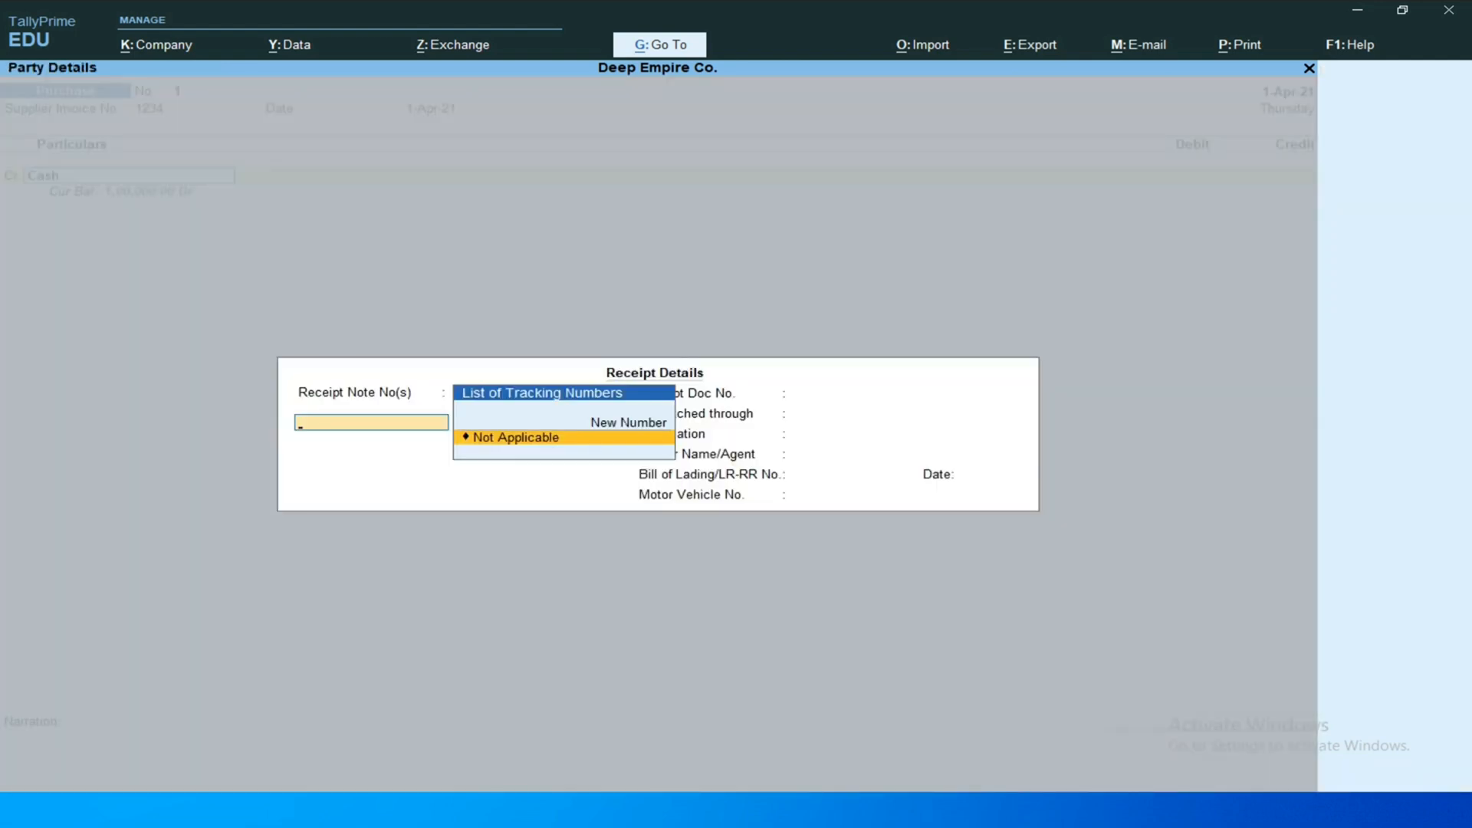
pyautogui.press('Return')
pyautogui.press('Return')
pyautogui.press('Return')
pyautogui.press('Return')
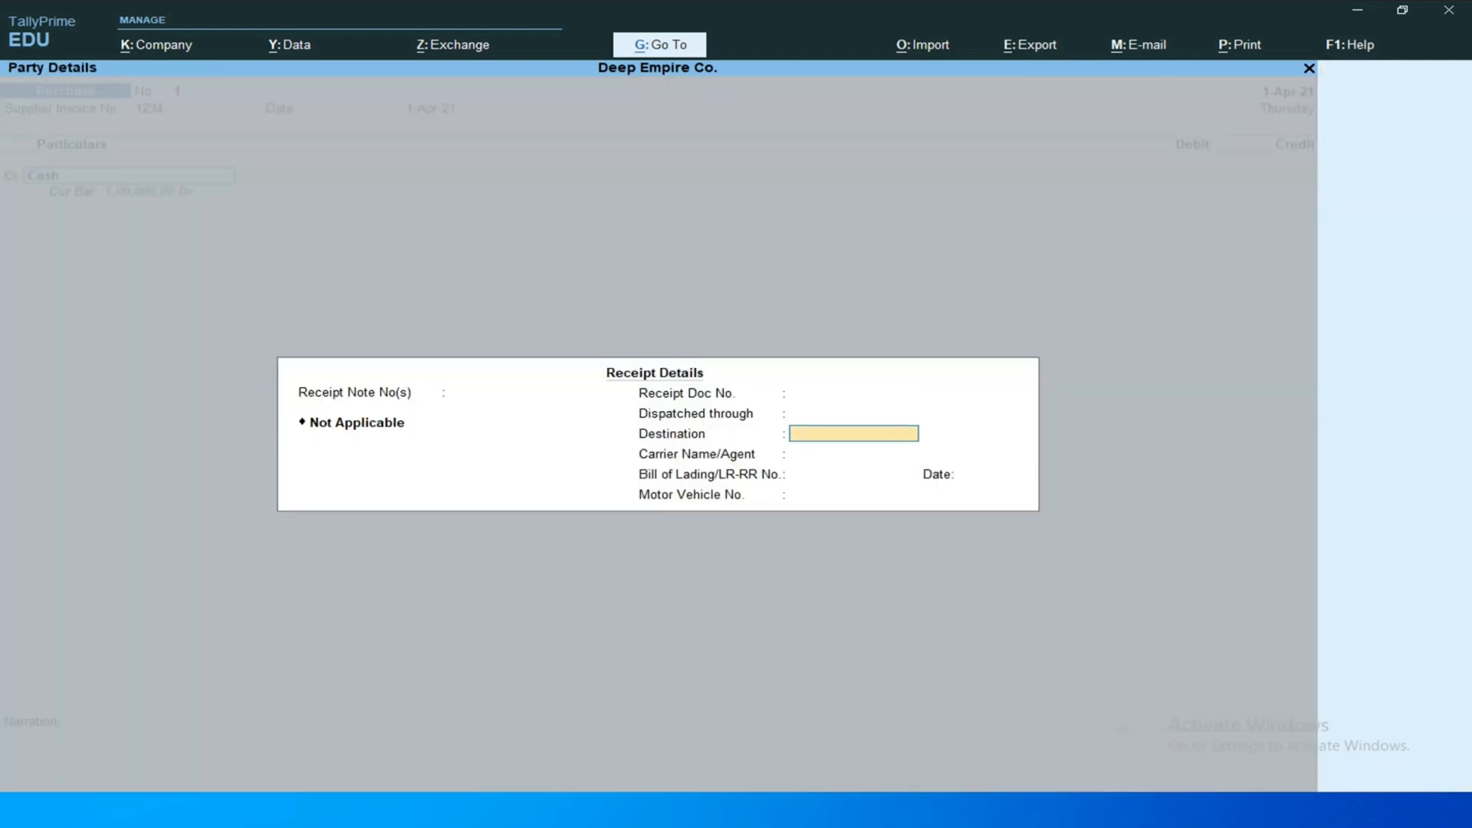
pyautogui.press('Return')
pyautogui.press('Return')
pyautogui.press('Return')
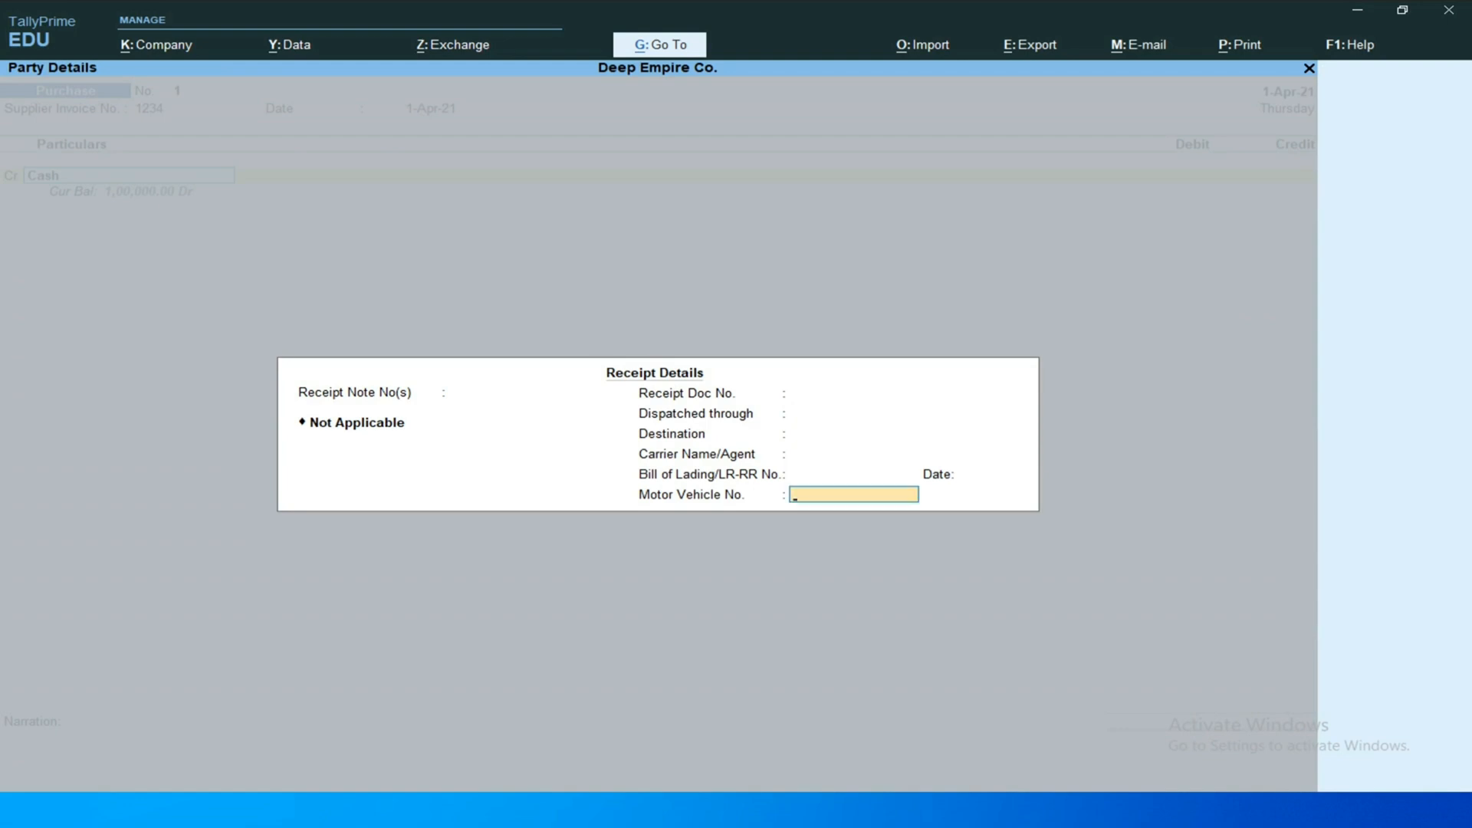
pyautogui.press('Return')
# Accept the Cash party details with state Delhi and country India, and set the credit amount to 20000.
pyautogui.press('Return')
pyautogui.press('Return')
pyautogui.press('Return')
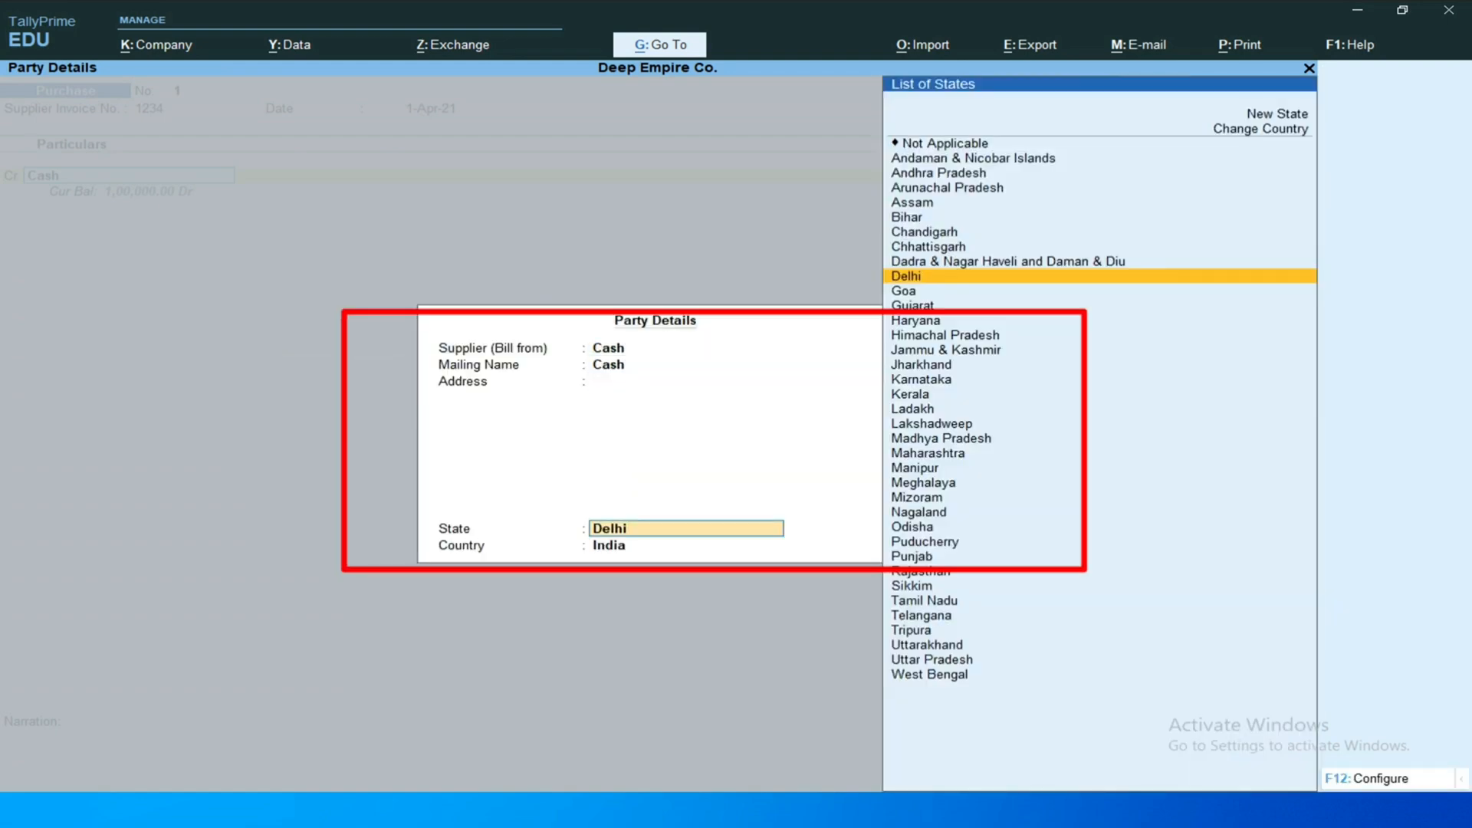
pyautogui.press('Return')
pyautogui.press('Return')
pyautogui.write('2000')
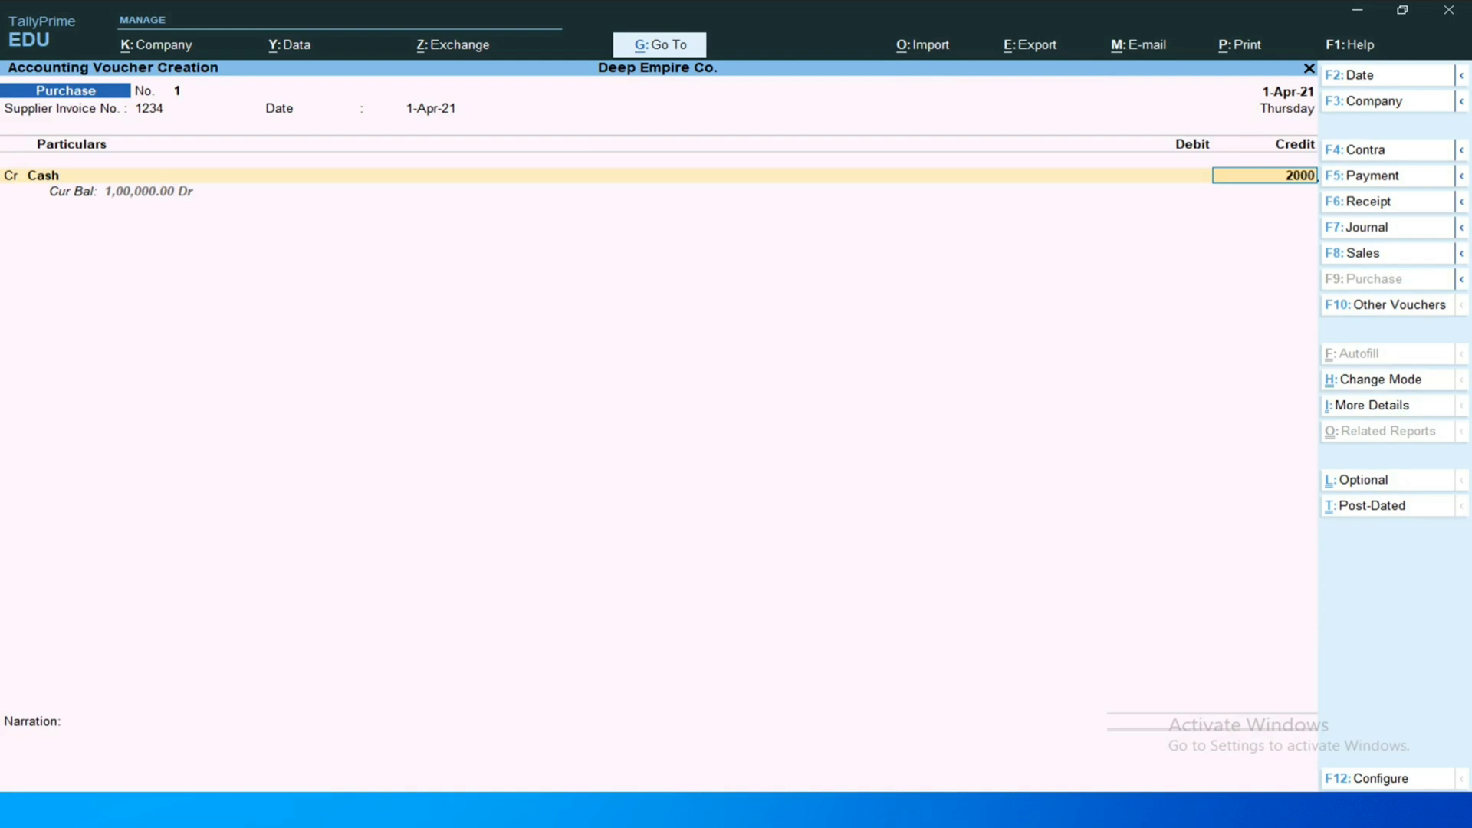
pyautogui.write('0')
pyautogui.press('Return')
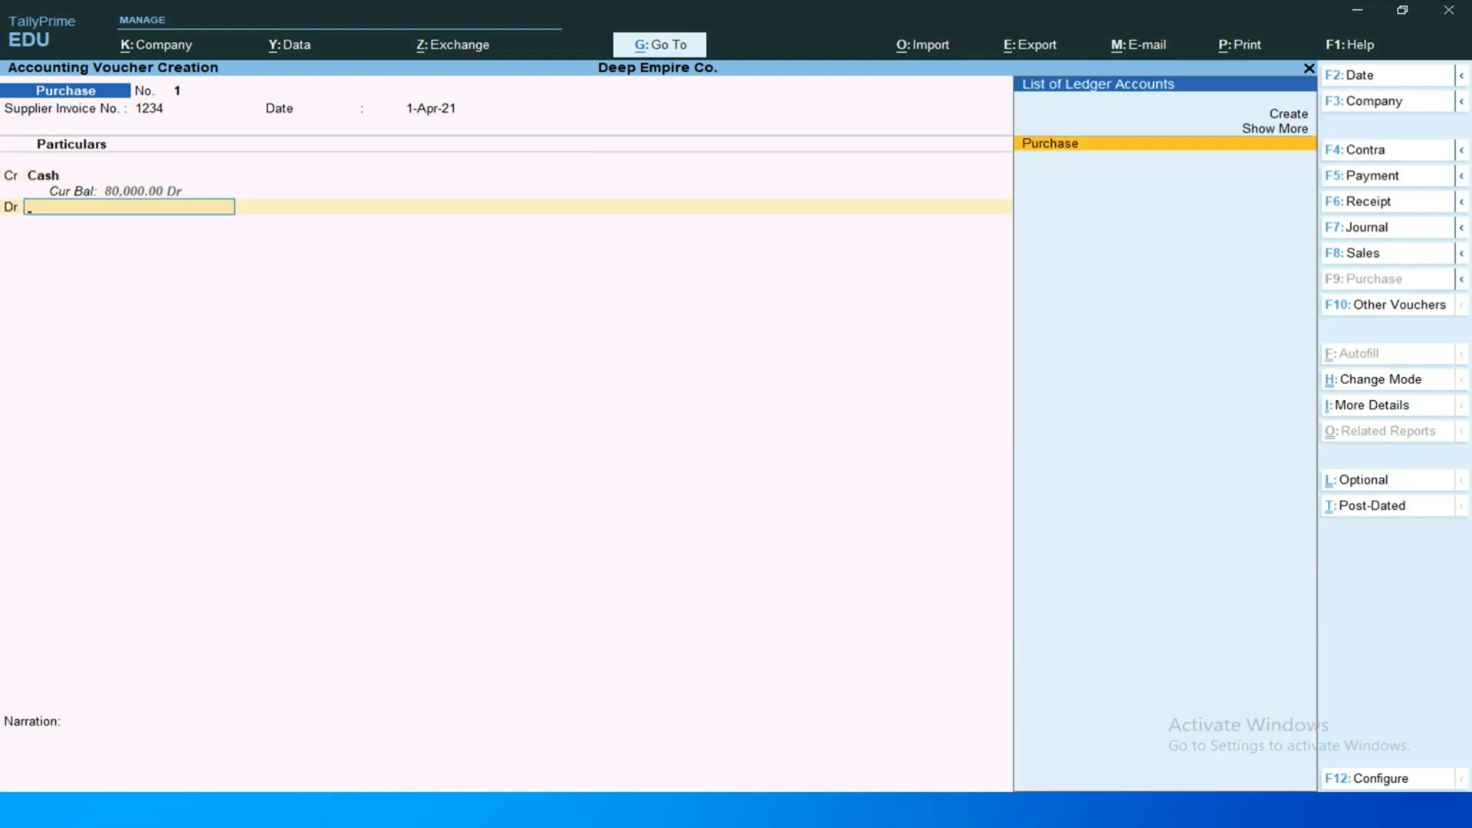
# Select Purchase as the debit ledger, back out of its inventory allocations and open that ledger for alteration.
pyautogui.press('Return')
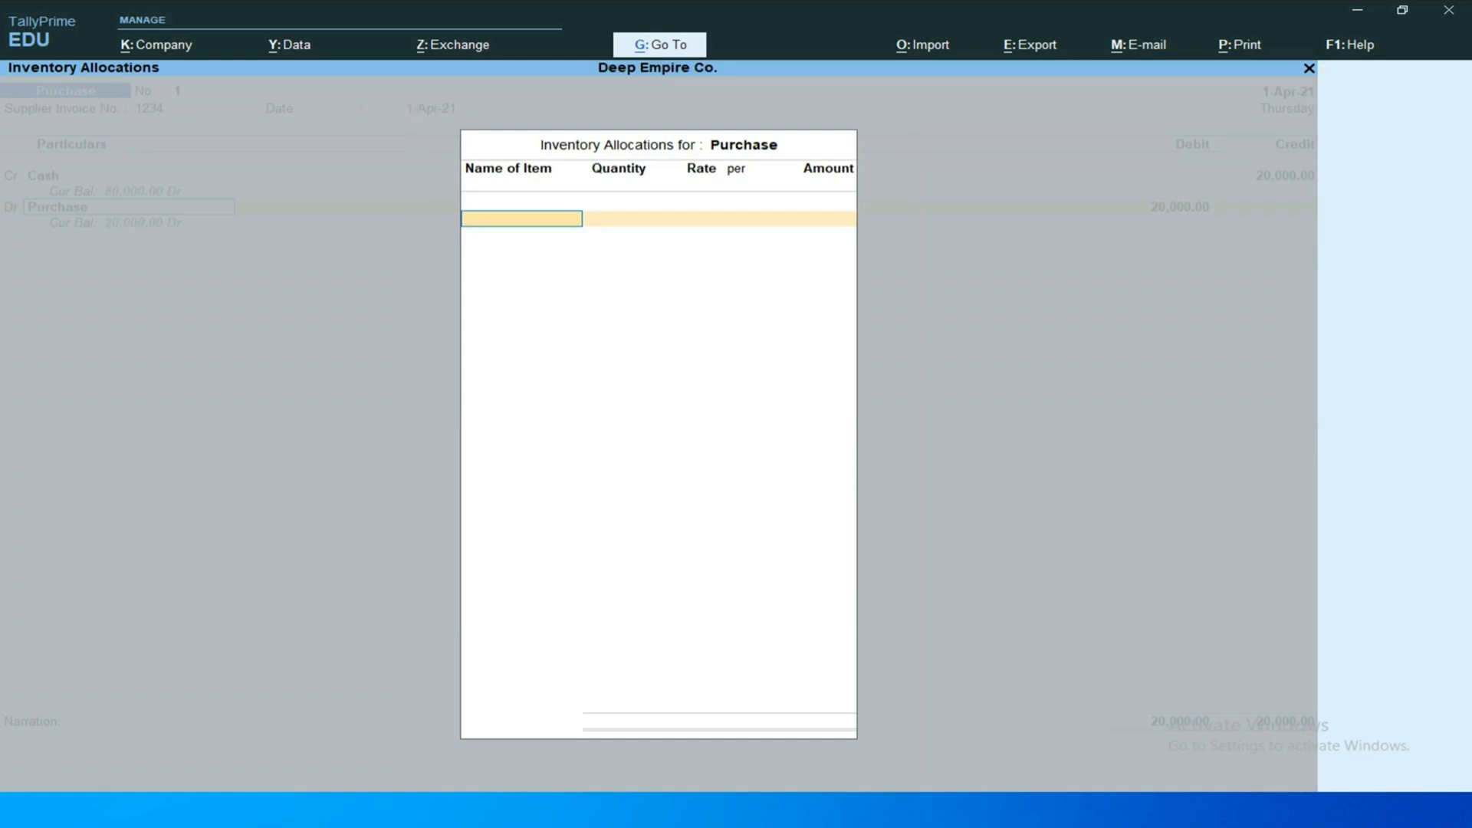
pyautogui.press('Escape')
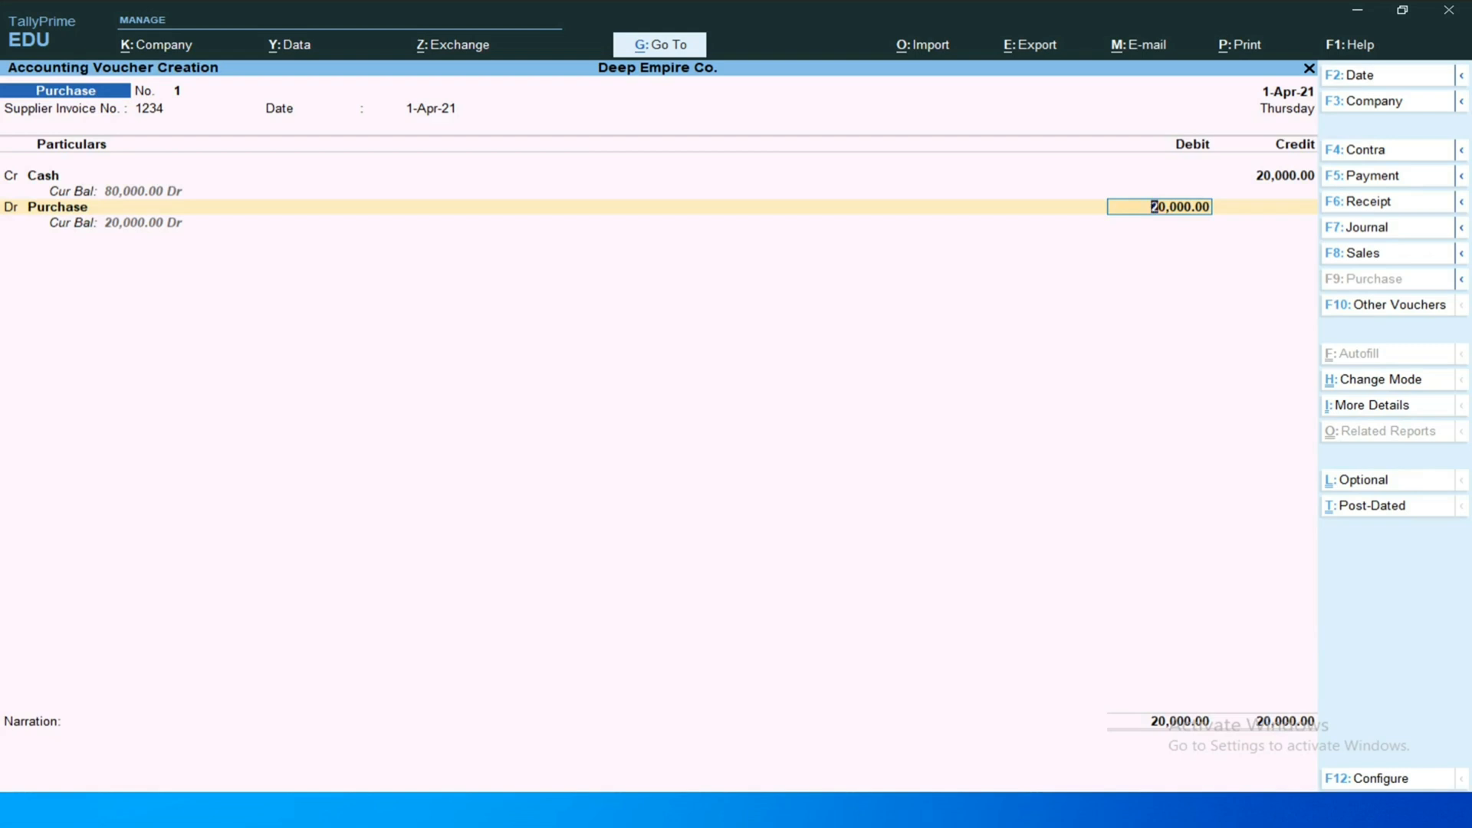
pyautogui.press('BackSpace')
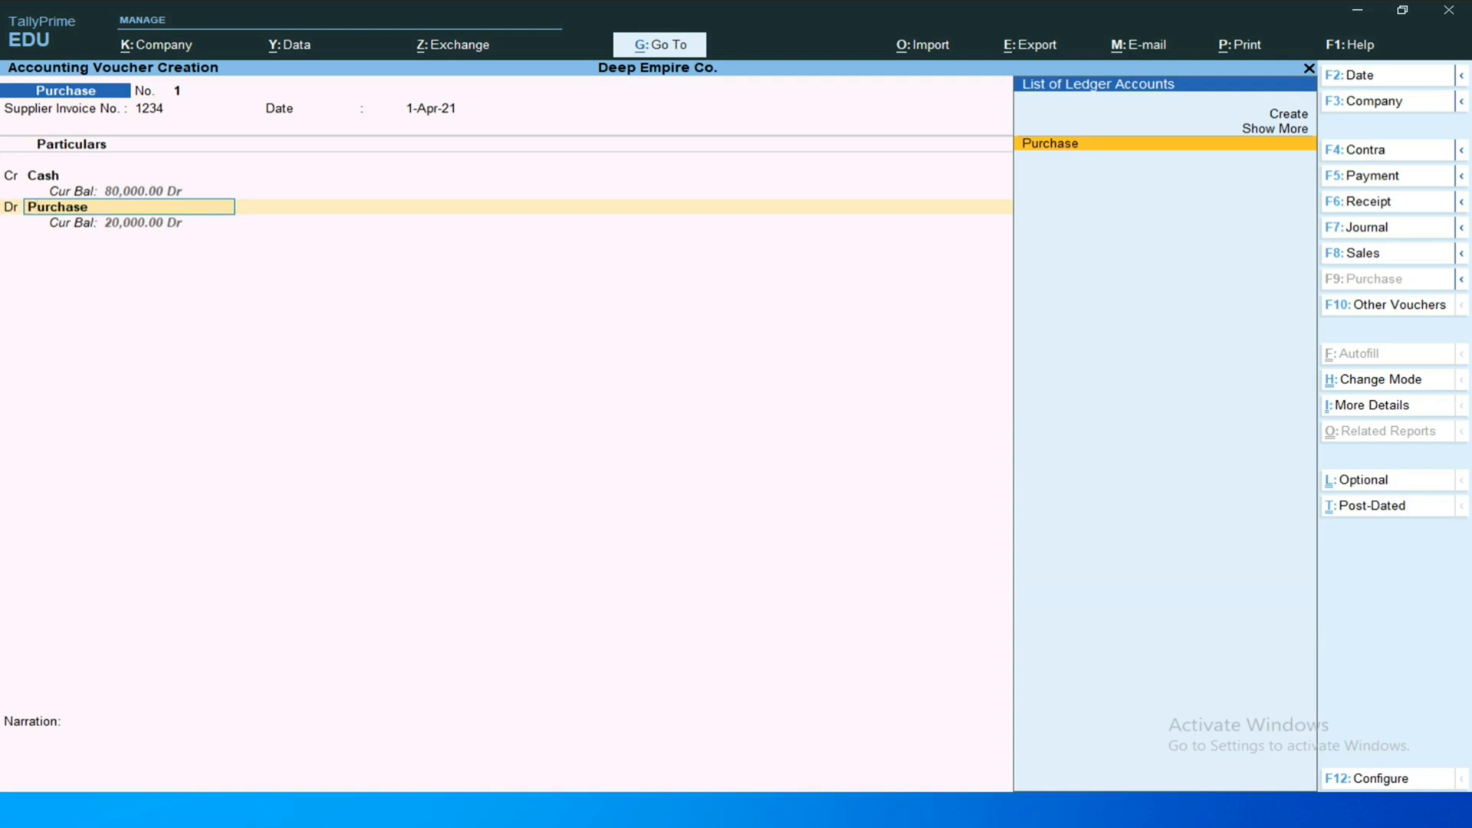
pyautogui.hotkey('ctrl', 'Return')
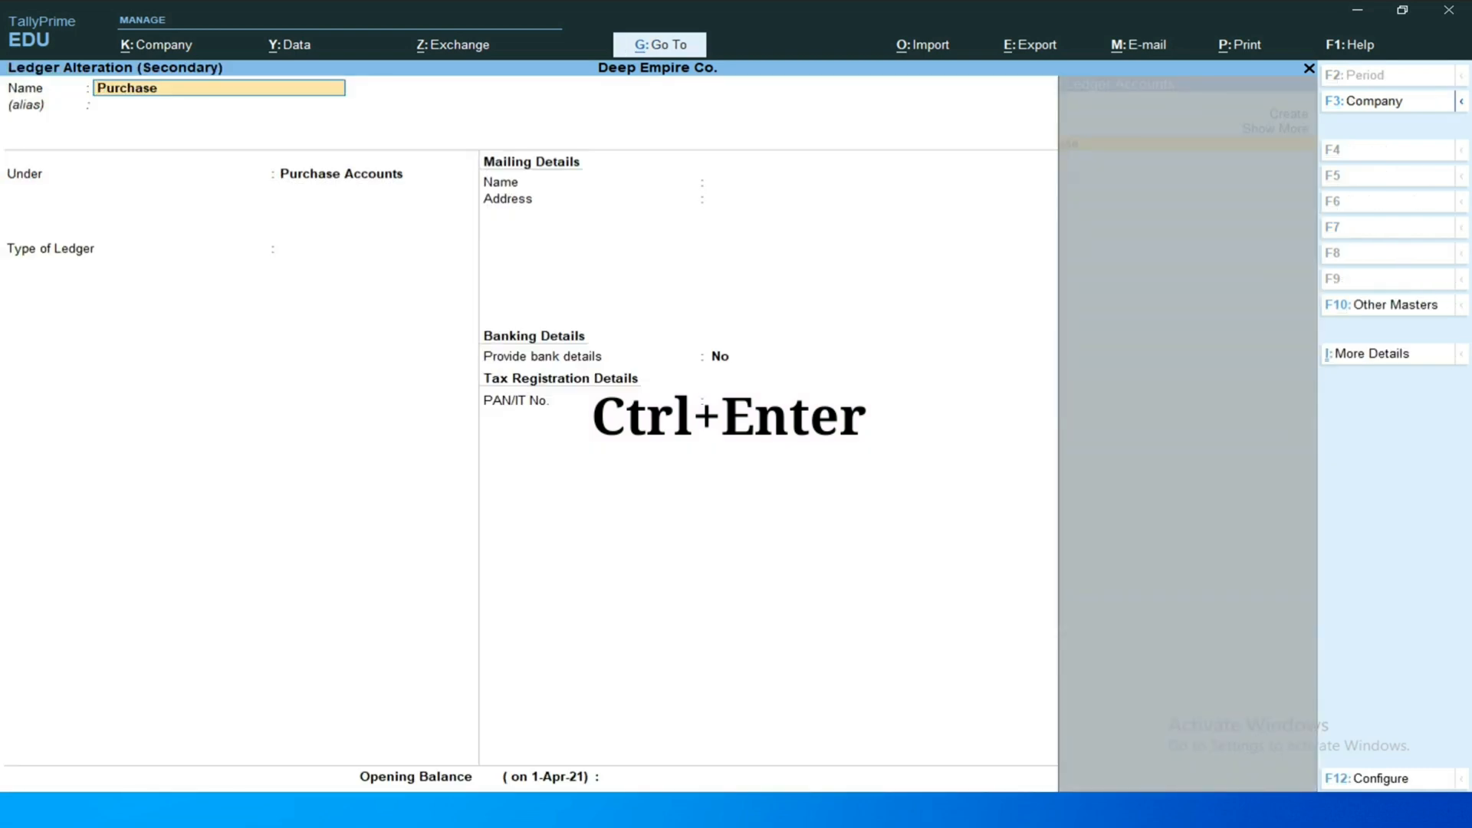
pyautogui.press('ctrl')
pyautogui.press('ctrl')
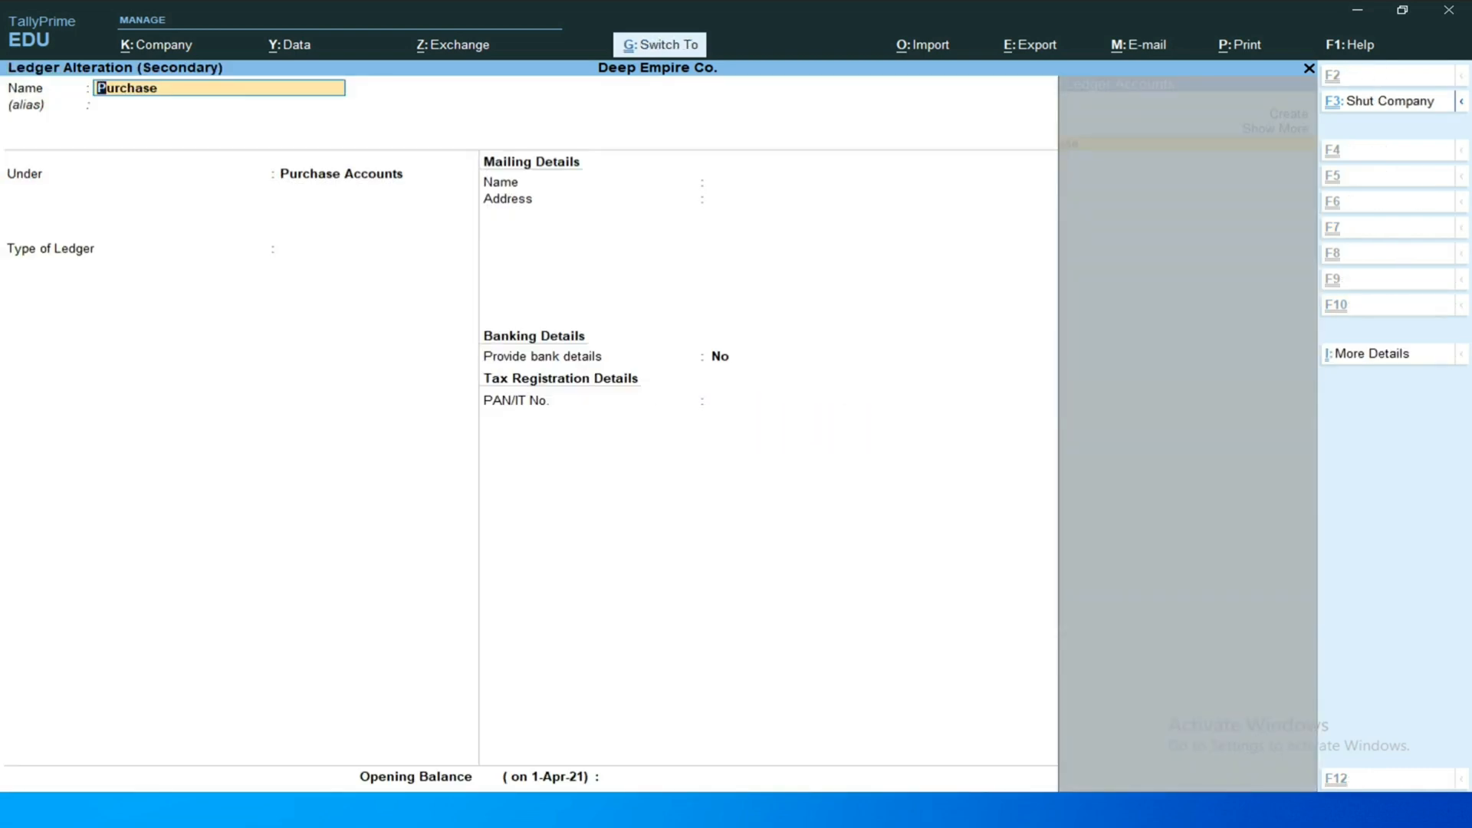
pyautogui.press('ctrl')
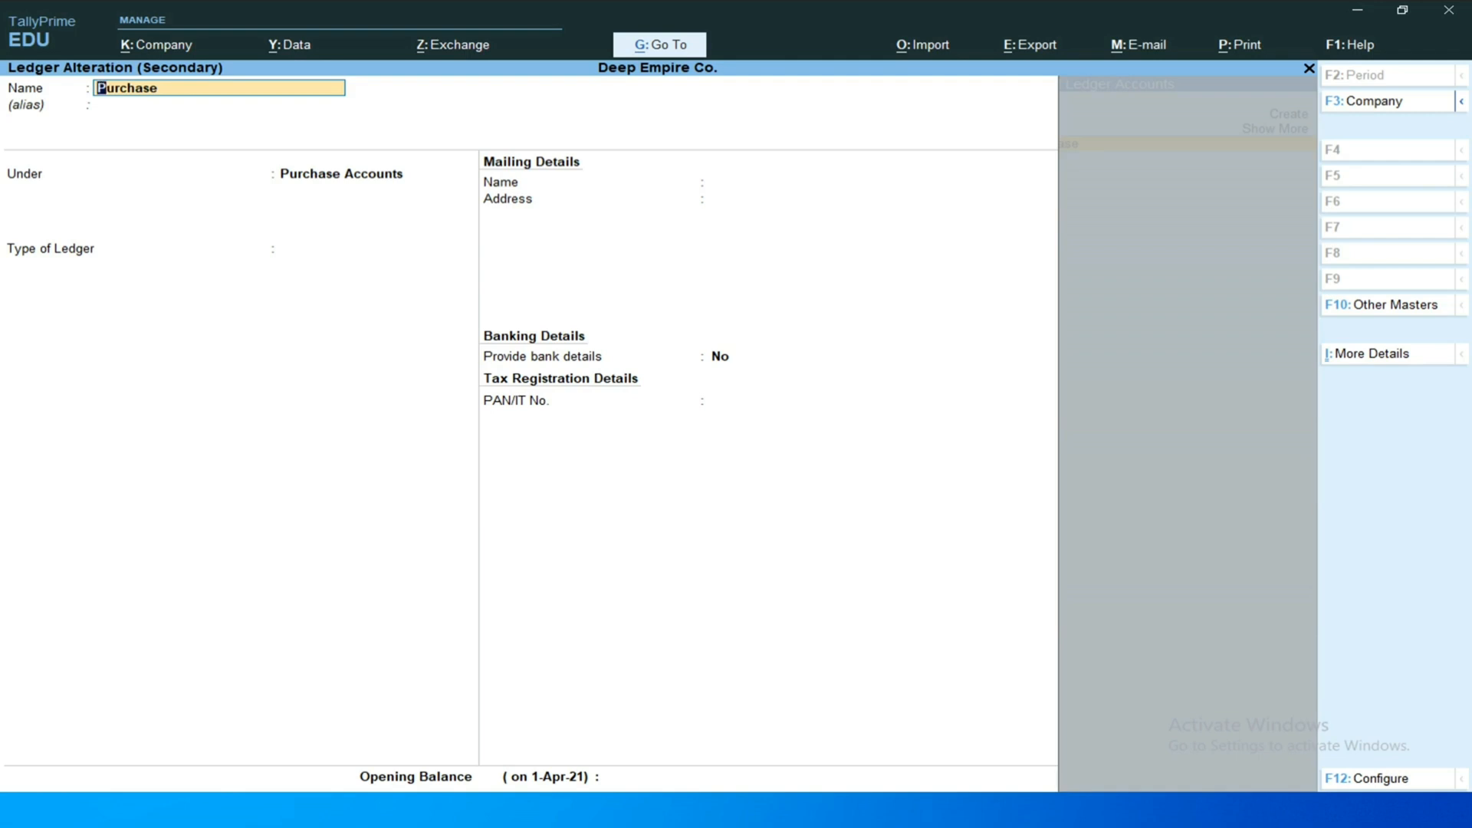
# Set Use Inventory Allocations for Ledgers to Yes in the ledger configuration, keeping the other options as they are.
pyautogui.press('F12')
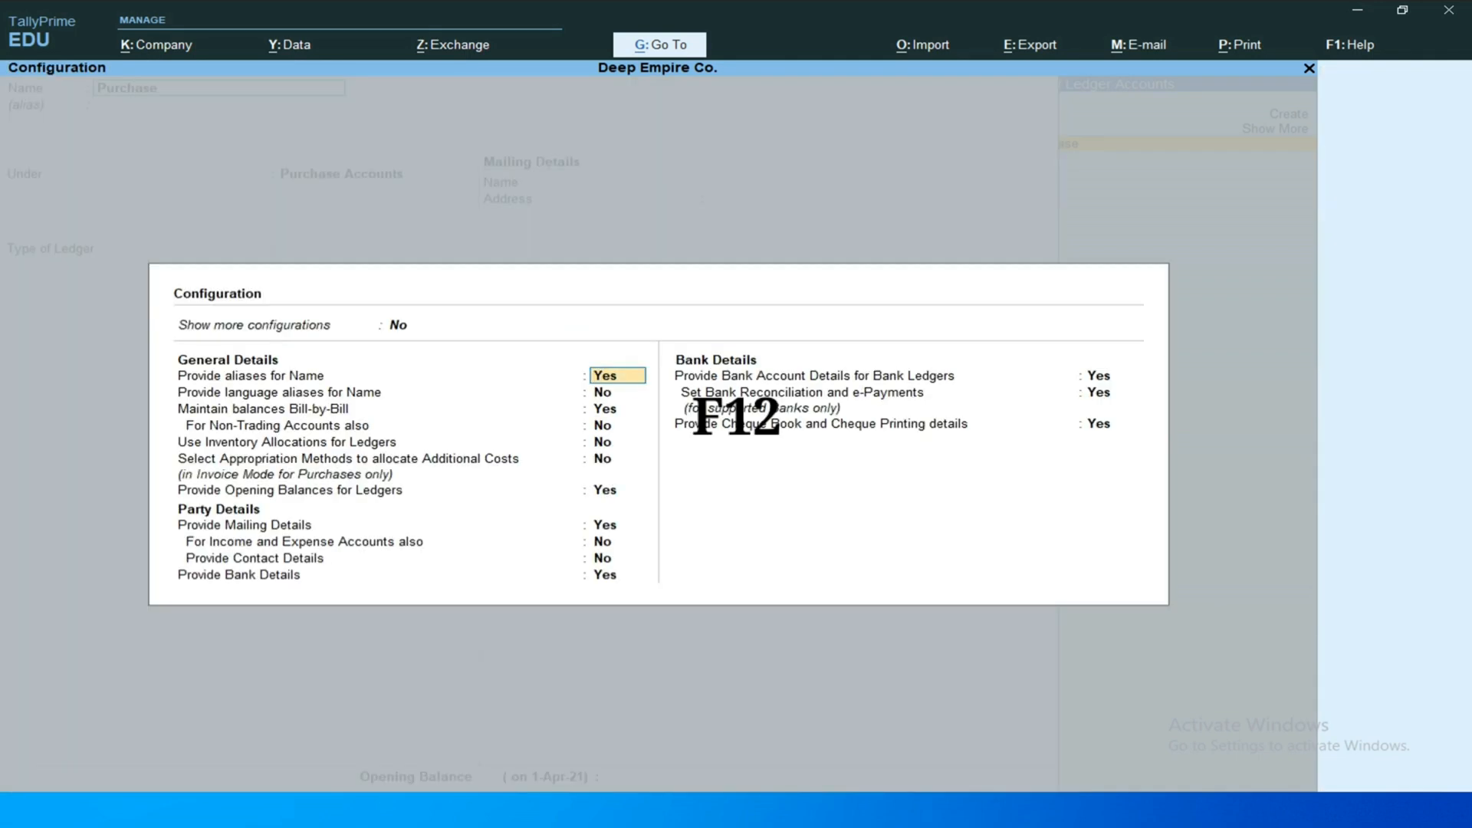
pyautogui.press('Return')
pyautogui.press('Return')
pyautogui.press('Return')
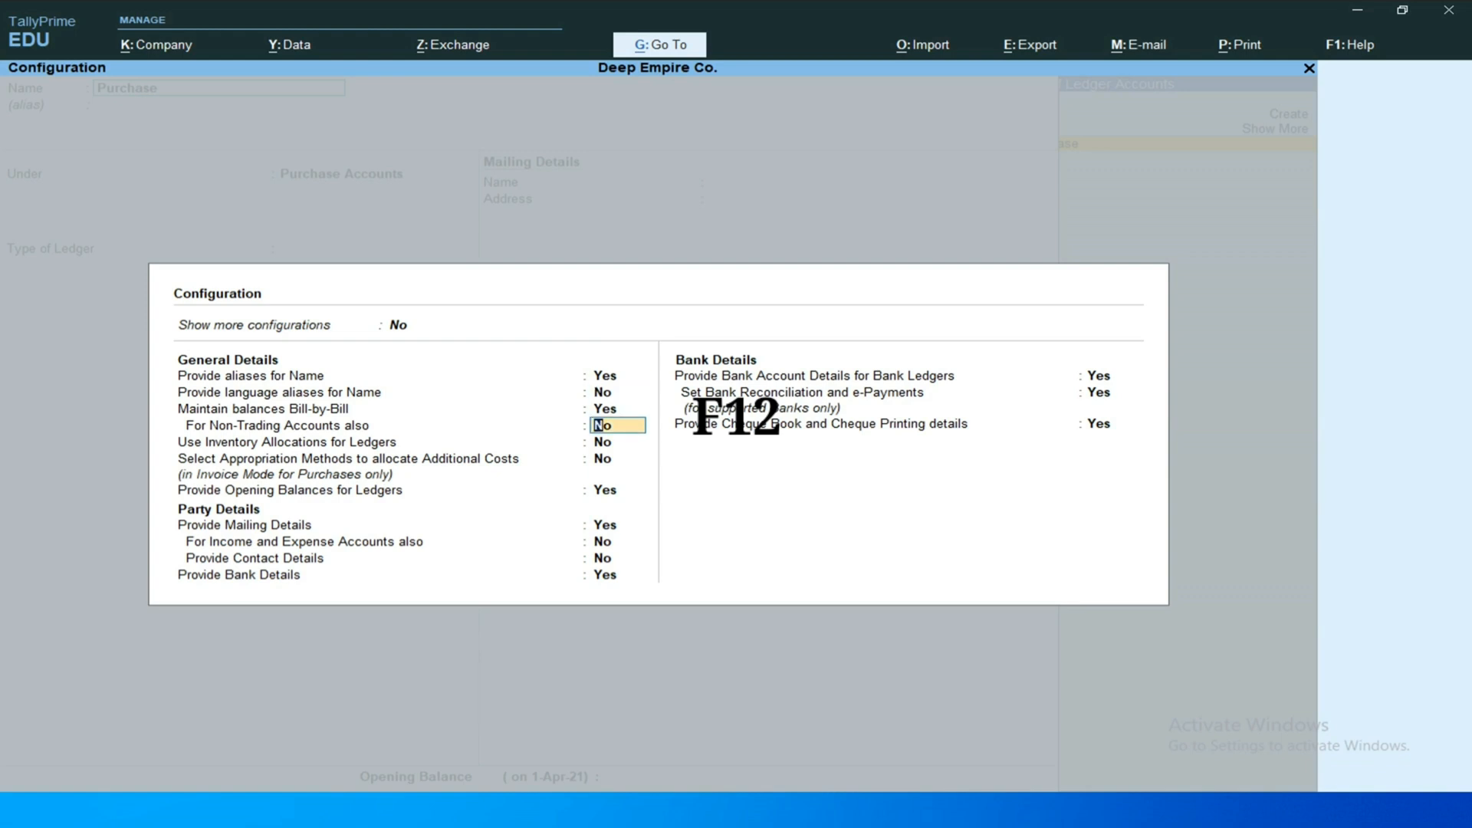
pyautogui.press('Return')
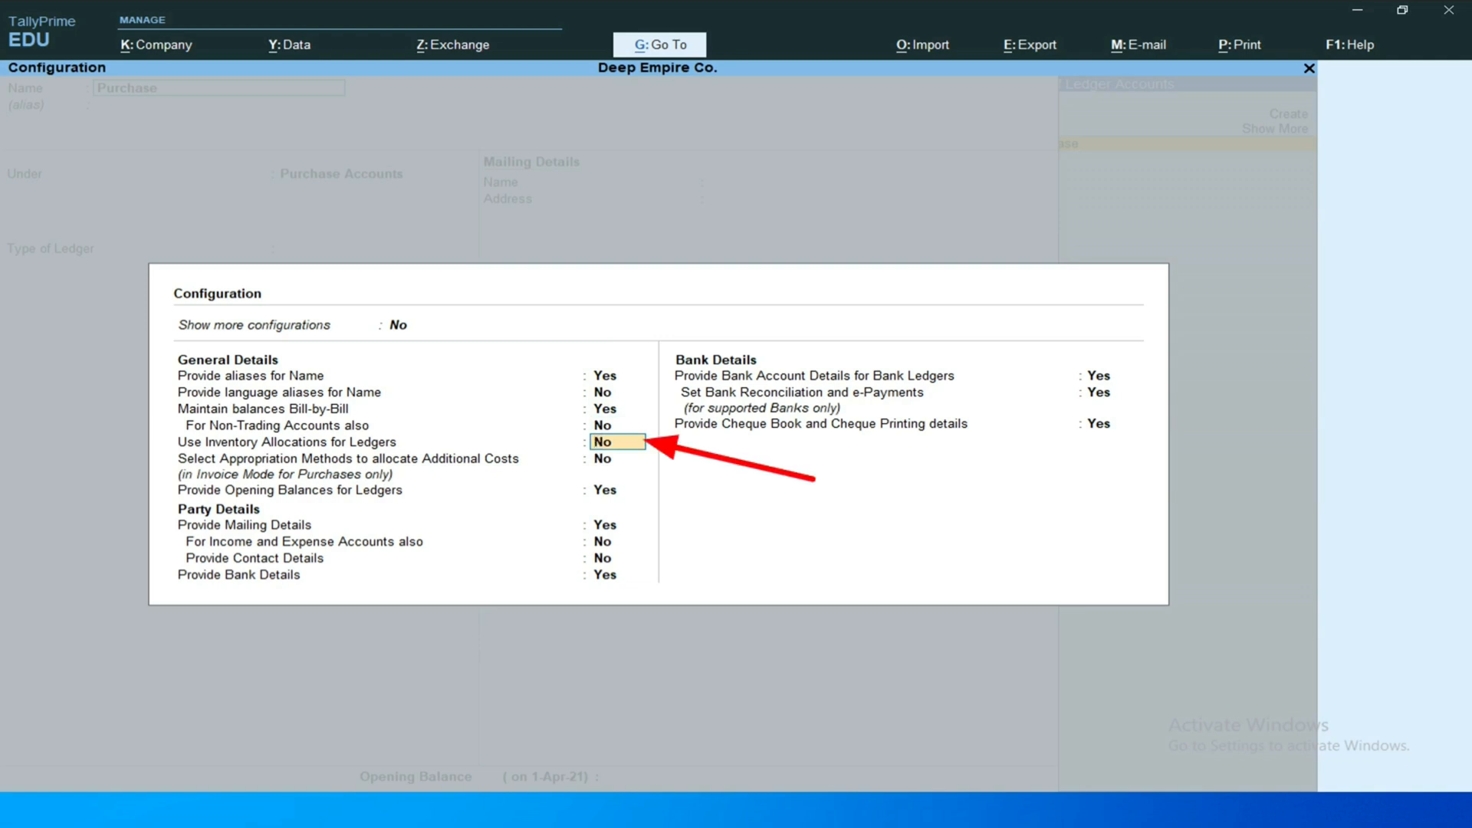
pyautogui.write('y')
pyautogui.press('Return')
pyautogui.press('Return')
pyautogui.press('Return')
pyautogui.press('Return')
pyautogui.press('Return')
pyautogui.press('Return')
pyautogui.press('Return')
pyautogui.press('Return')
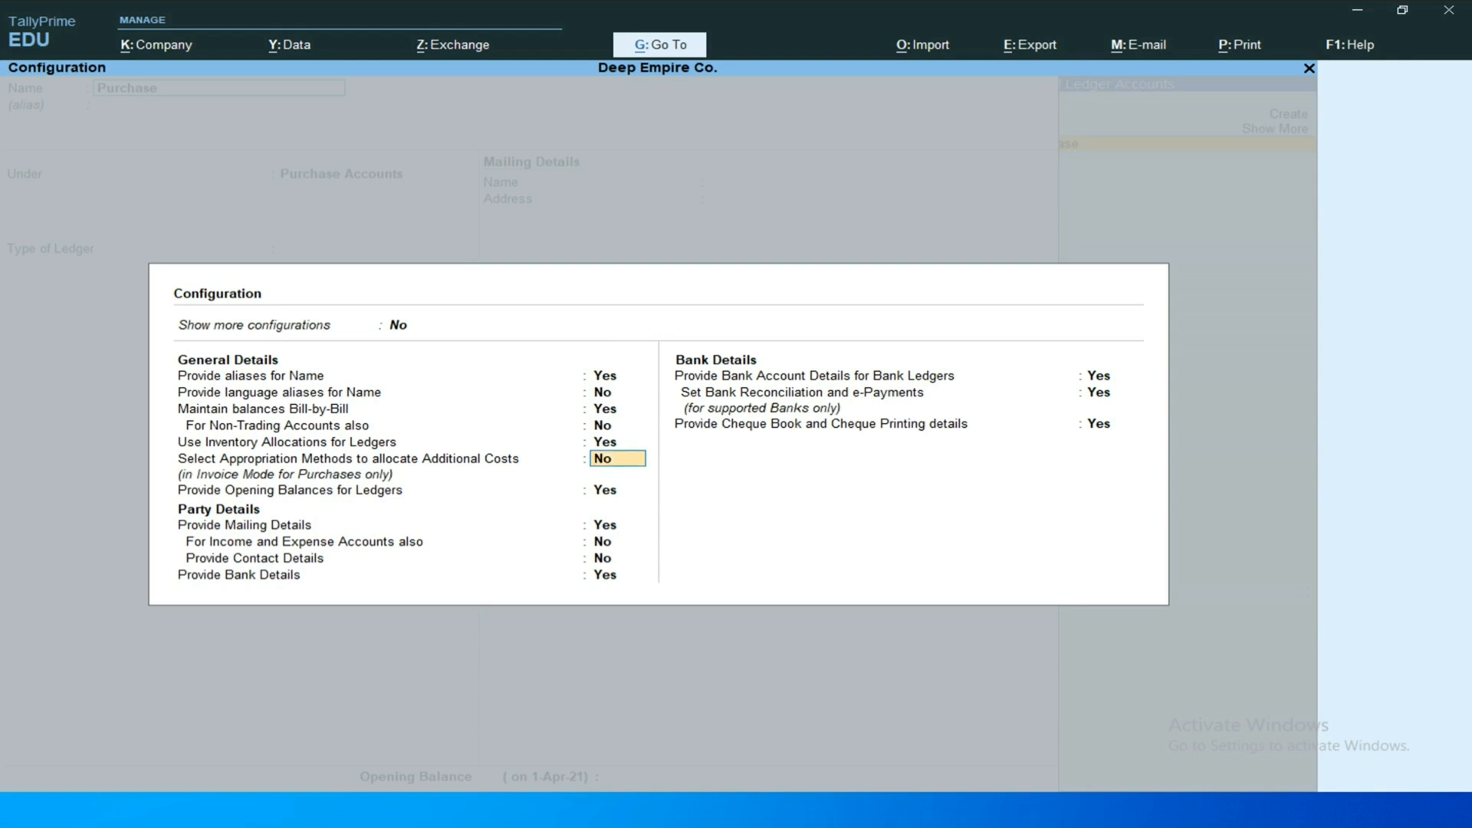
pyautogui.press('Return')
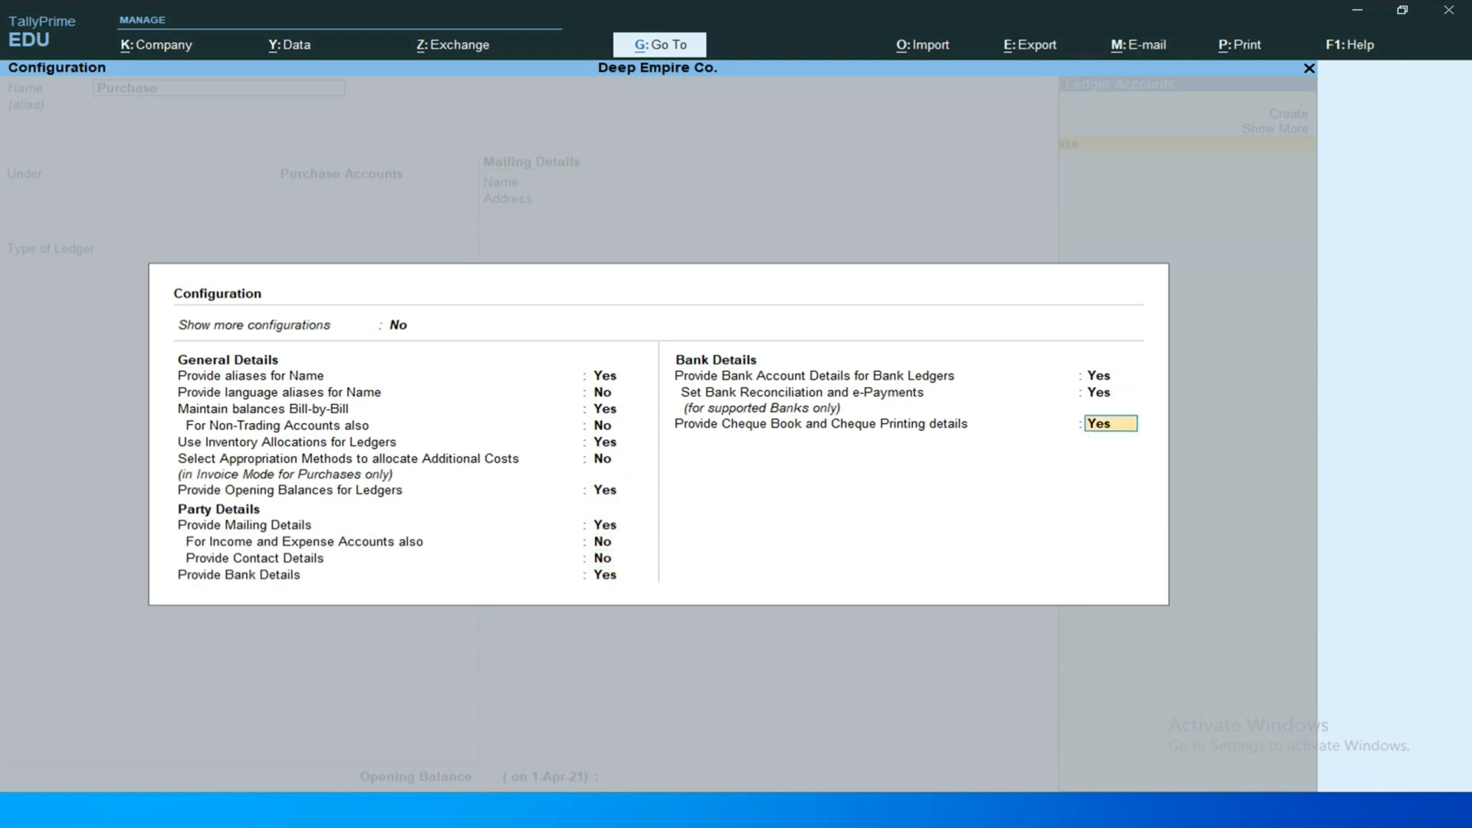
pyautogui.press('Return')
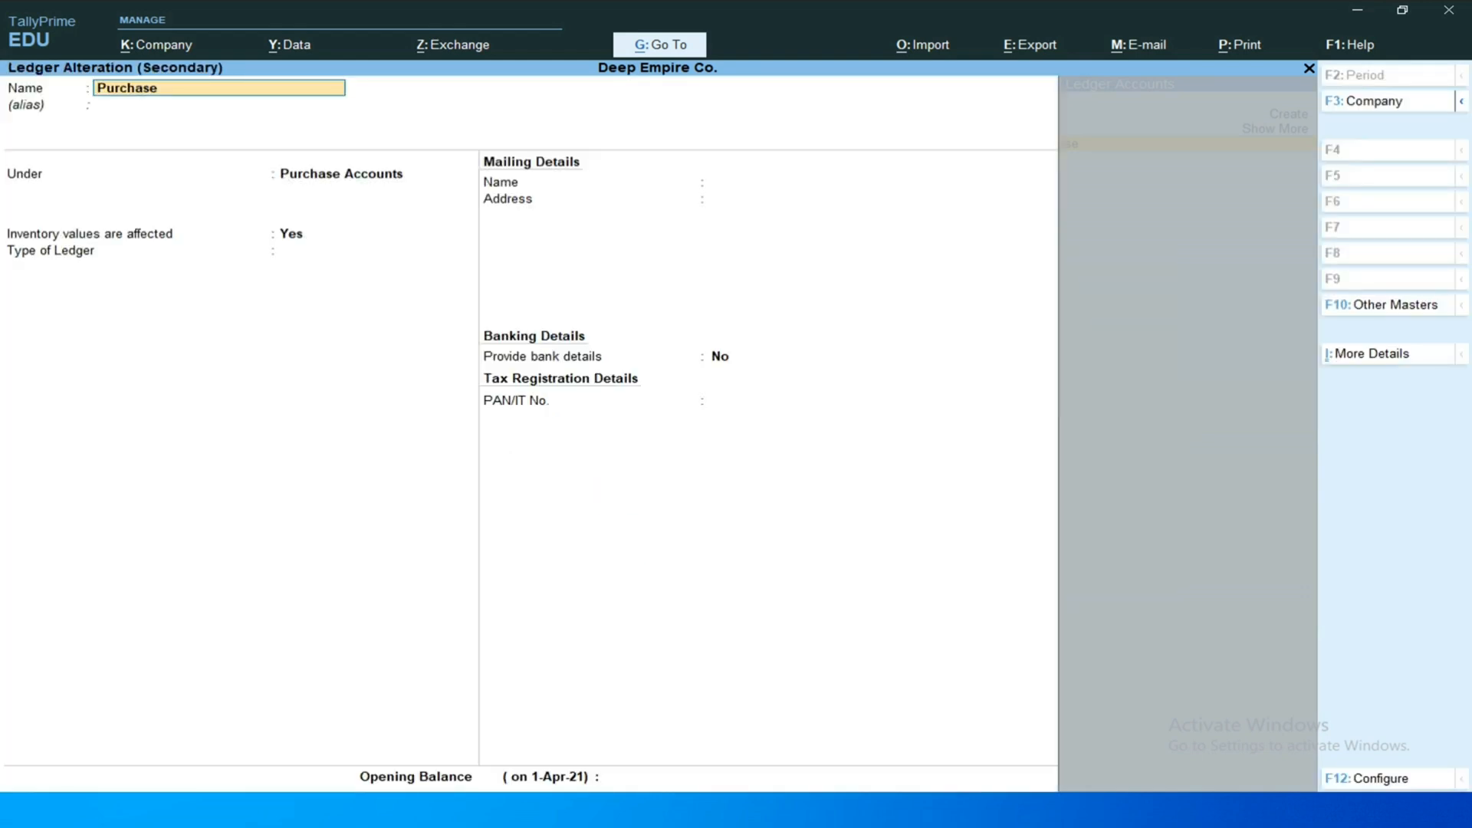
# Set Inventory values are affected to No for the Purchase ledger, with ledger type Not Applicable, and save it.
pyautogui.press('Return')
pyautogui.press('Return')
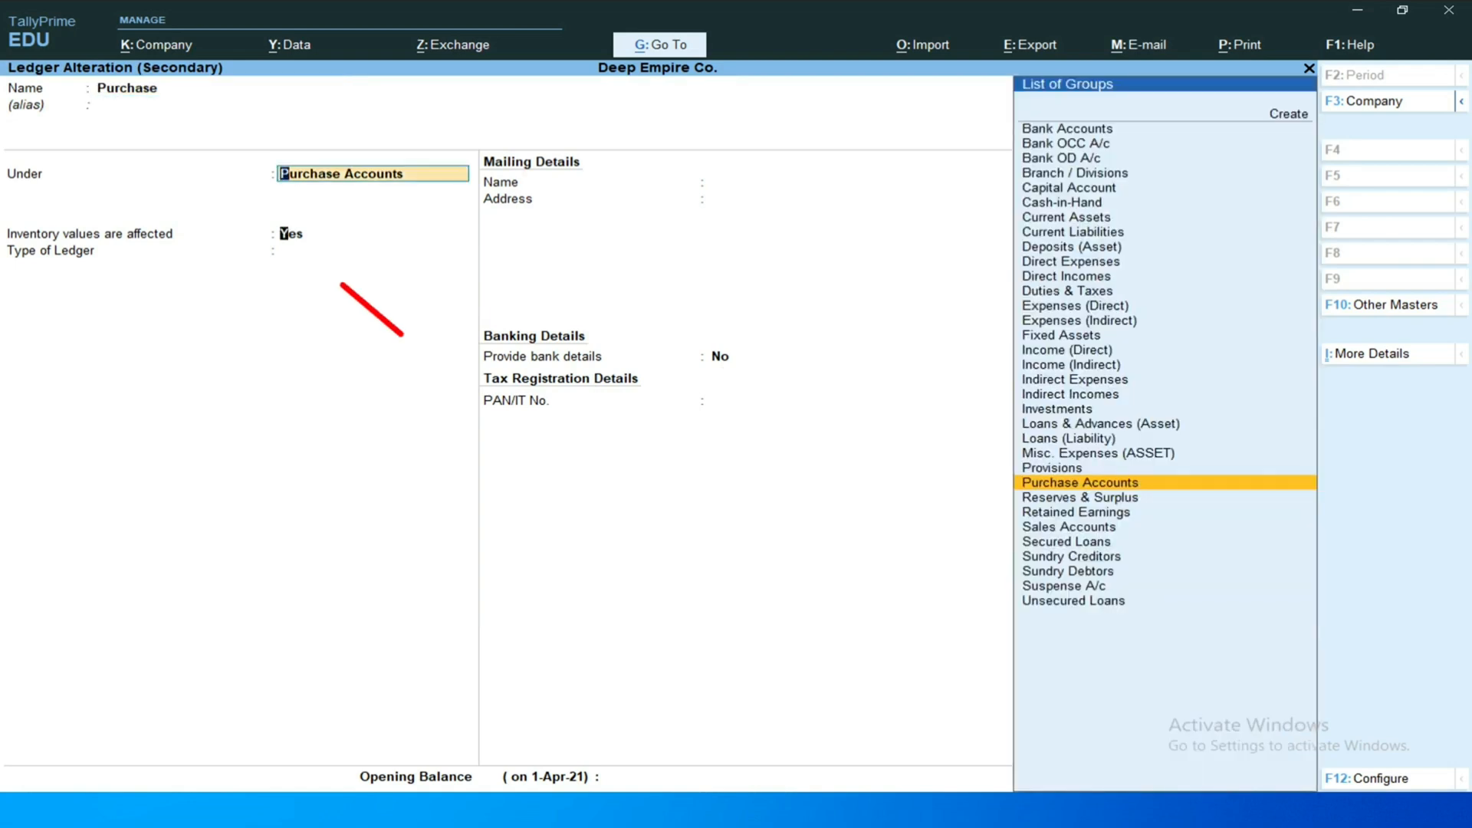
pyautogui.press('Return')
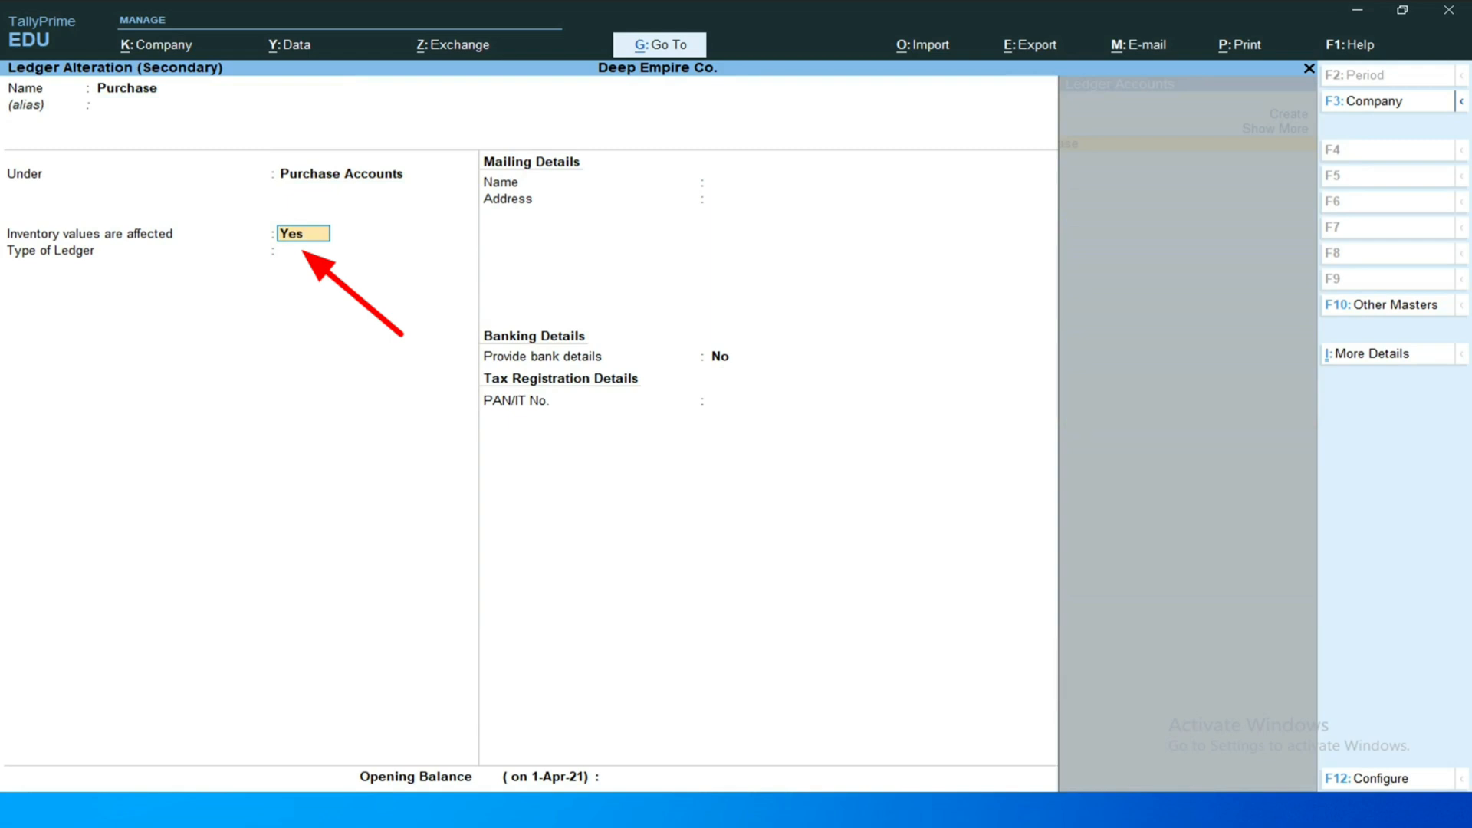
pyautogui.write('n')
pyautogui.press('Return')
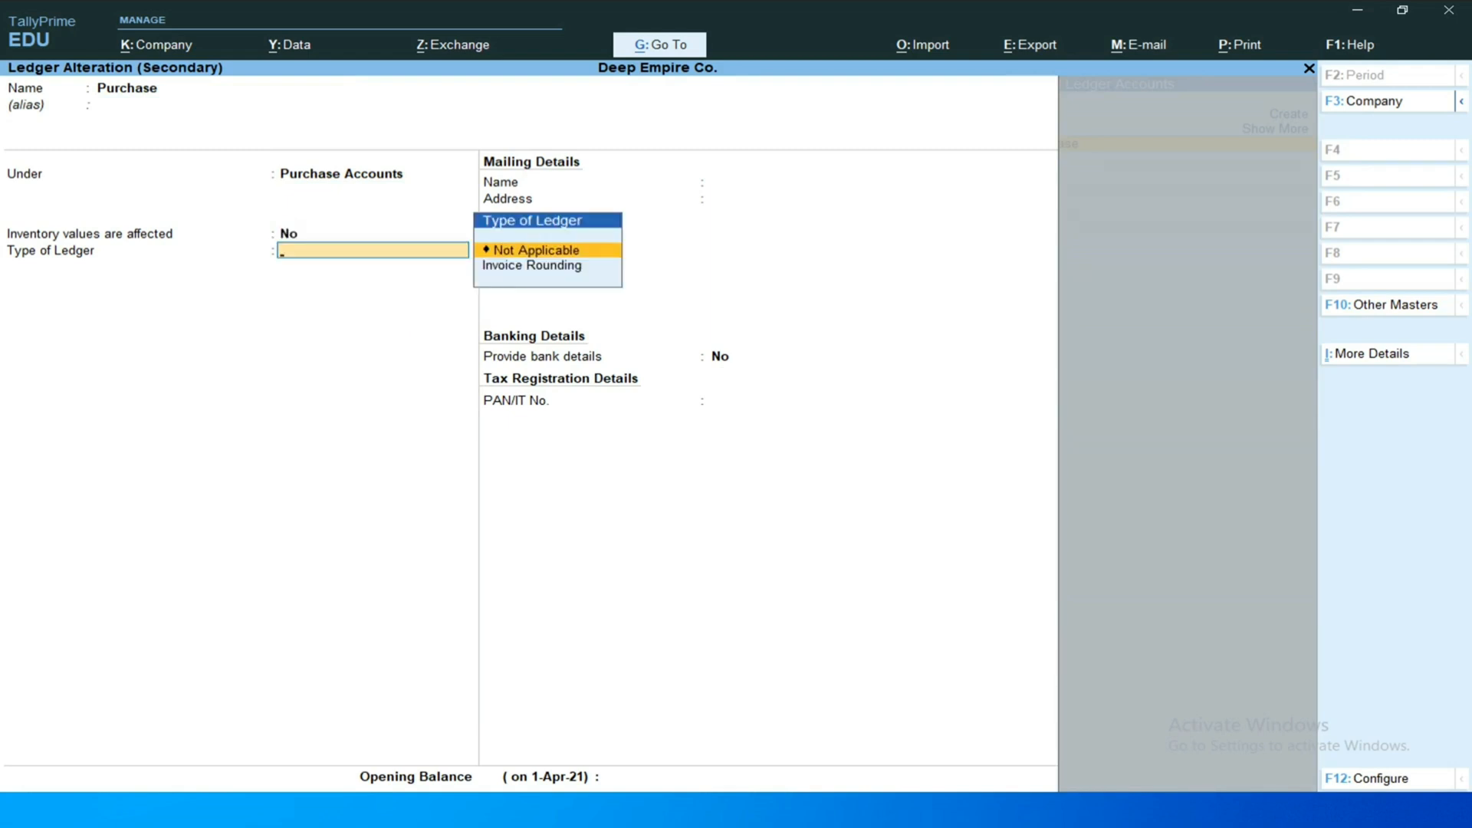
pyautogui.press('Return')
pyautogui.press('Return')
pyautogui.press('Return')
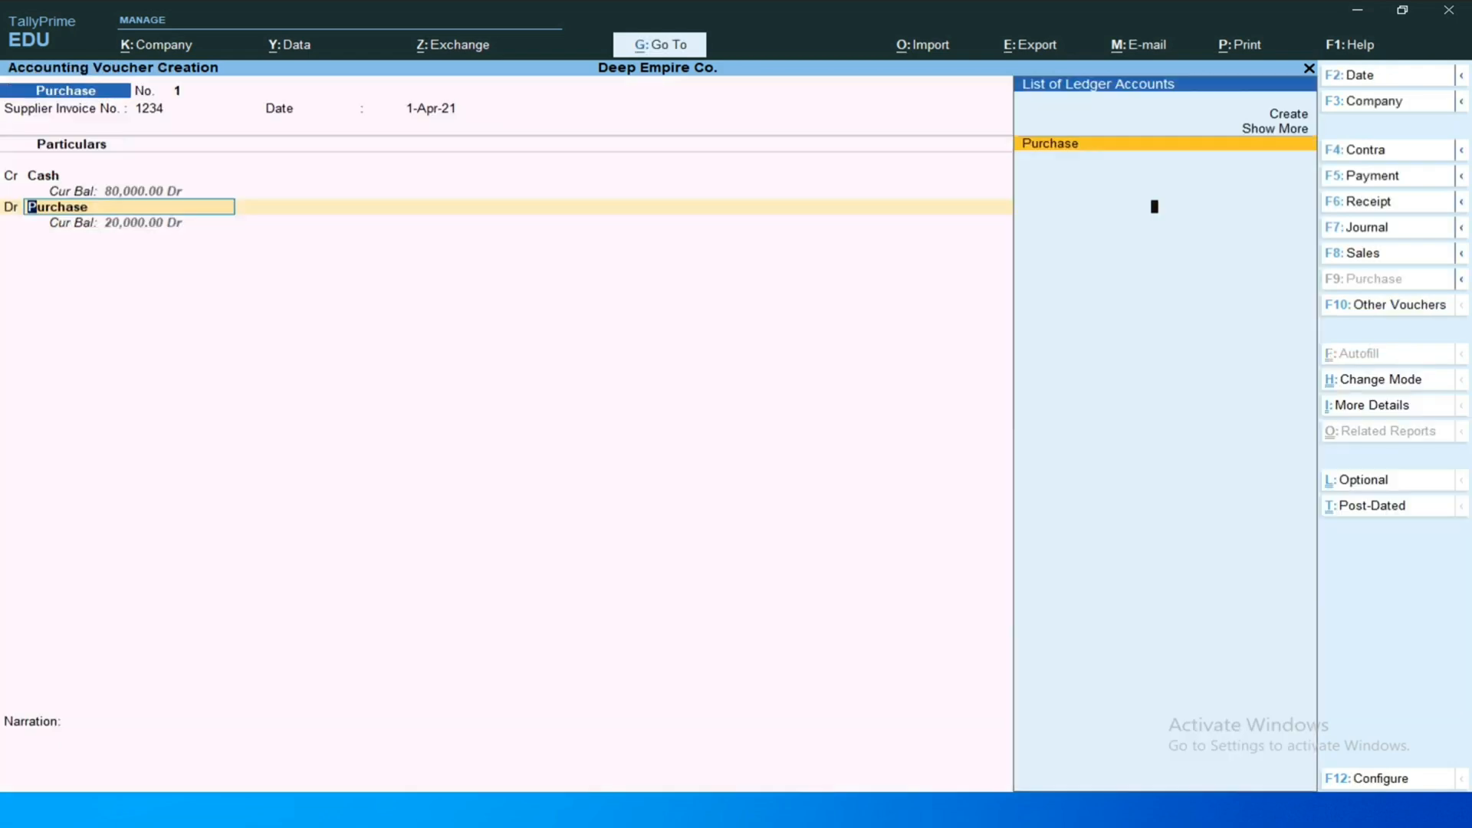
# Debit the Purchase ledger with 20,000.00, leave the narration blank and accept the voucher.
pyautogui.press('Return')
pyautogui.press('BackSpace')
pyautogui.press('Return')
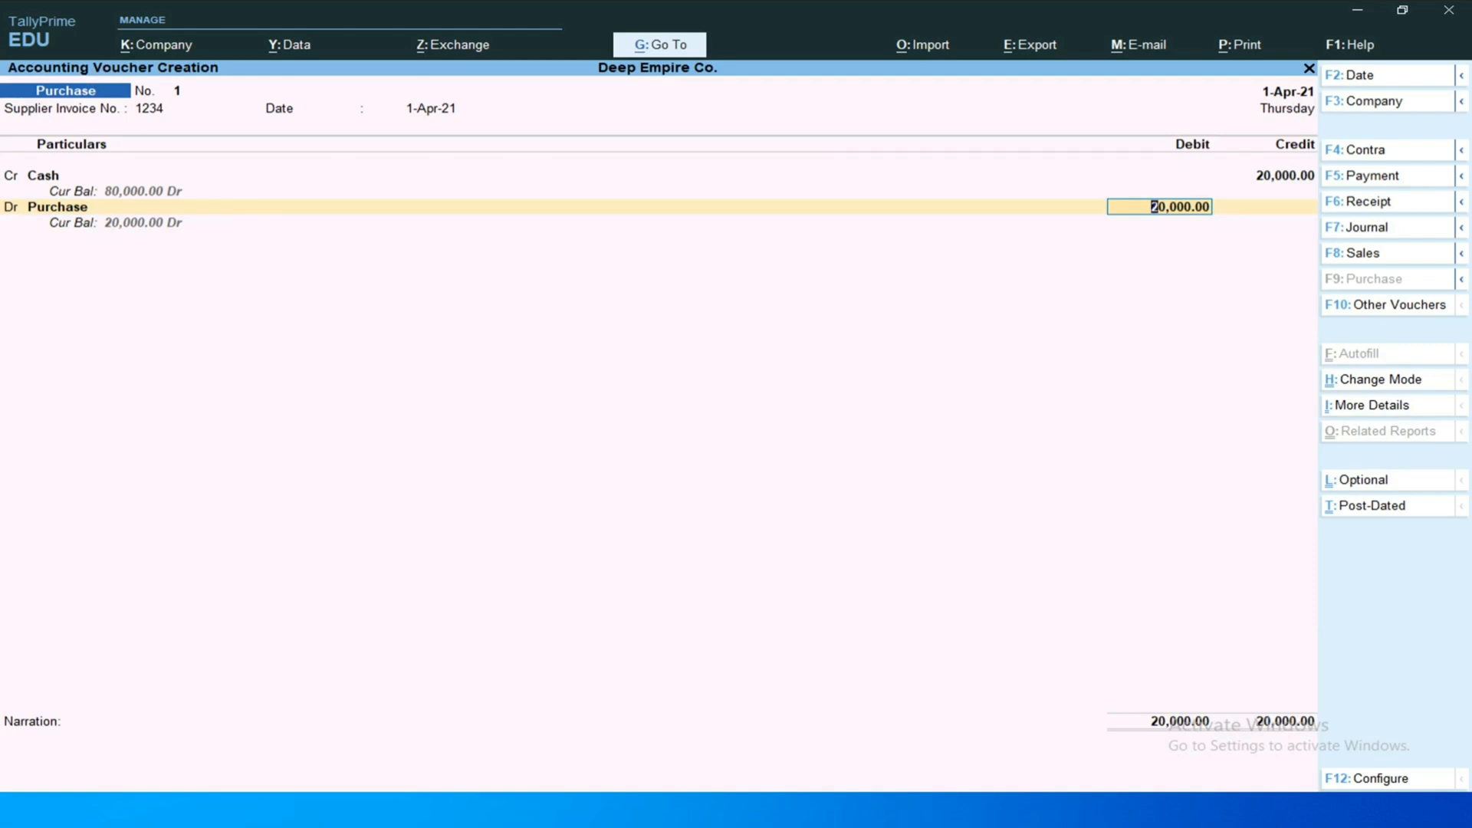
pyautogui.press('Return')
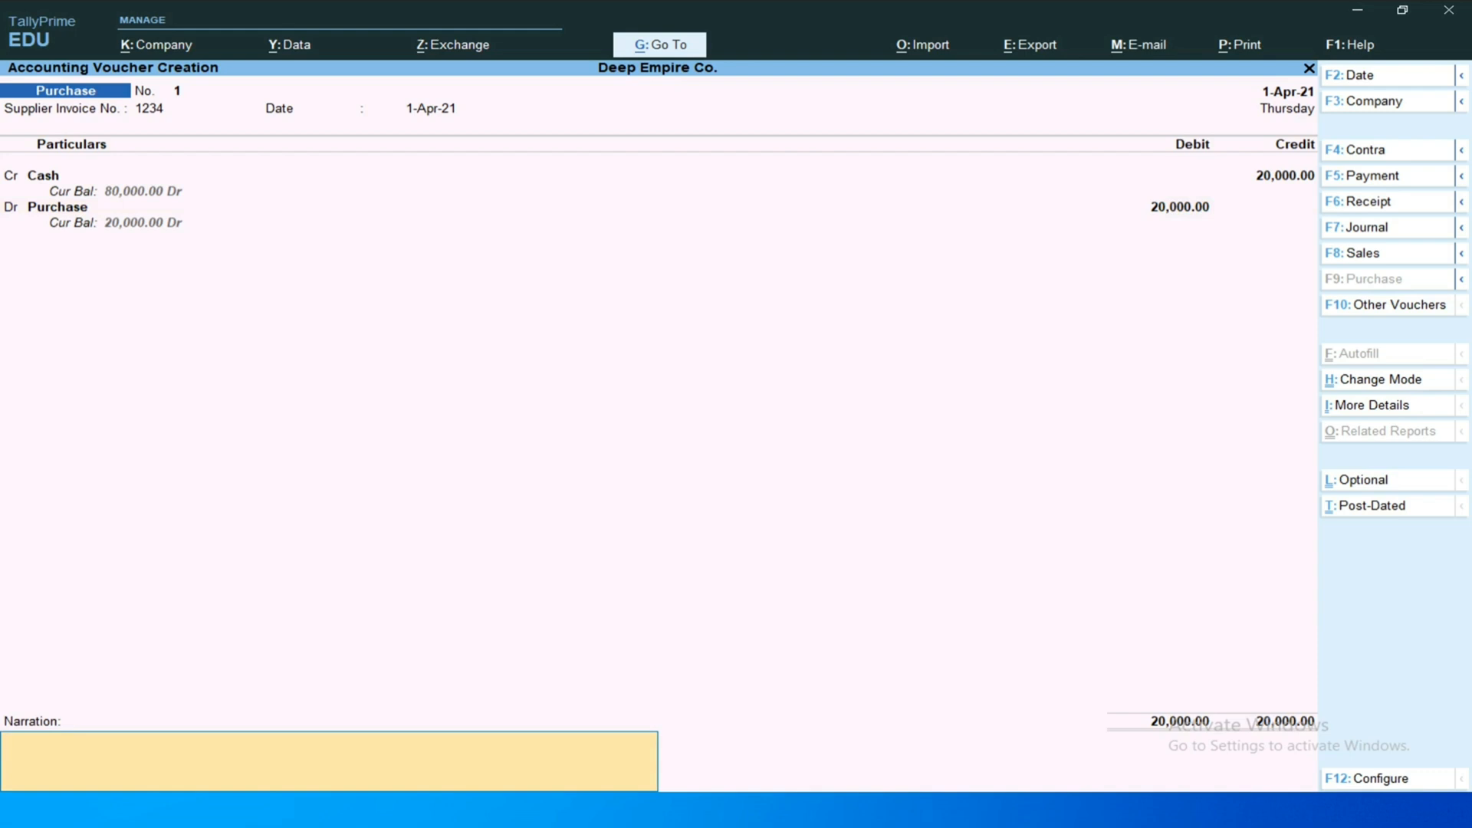
pyautogui.press('Return')
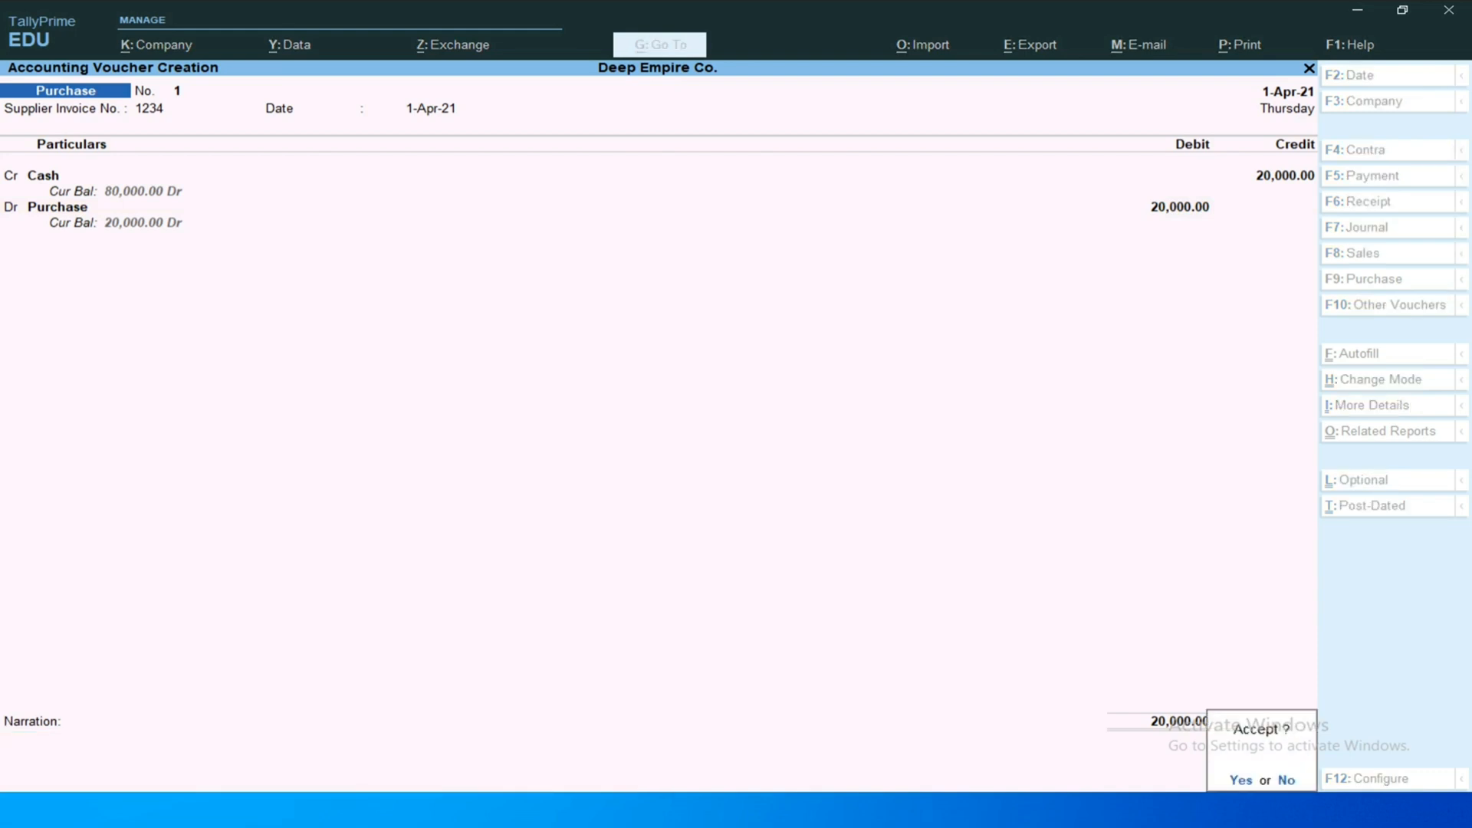
pyautogui.press('Return')
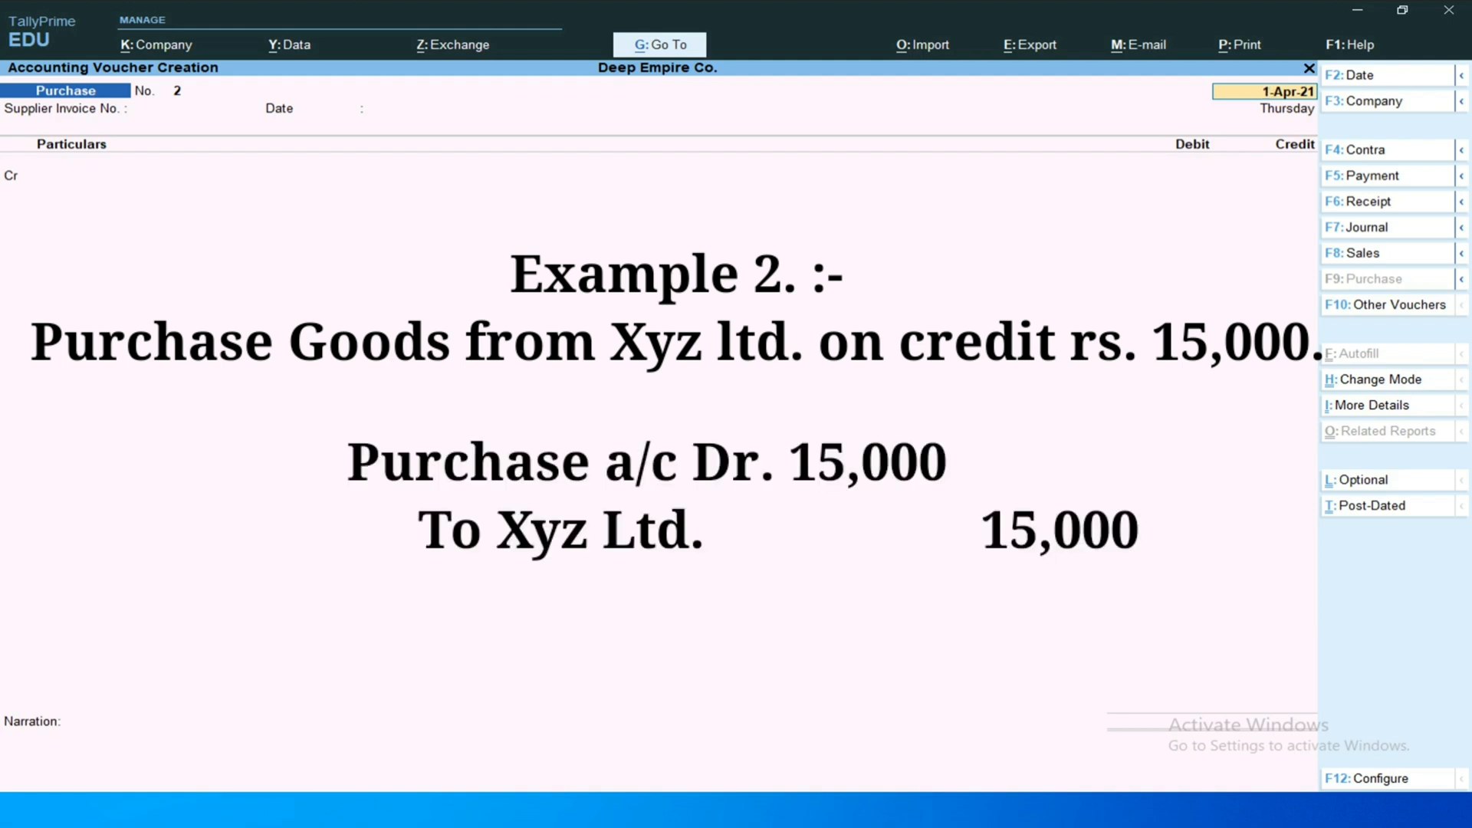
# Enter supplier invoice number 12345 dated 1-Apr-21 in the second purchase voucher.
pyautogui.press('Return')
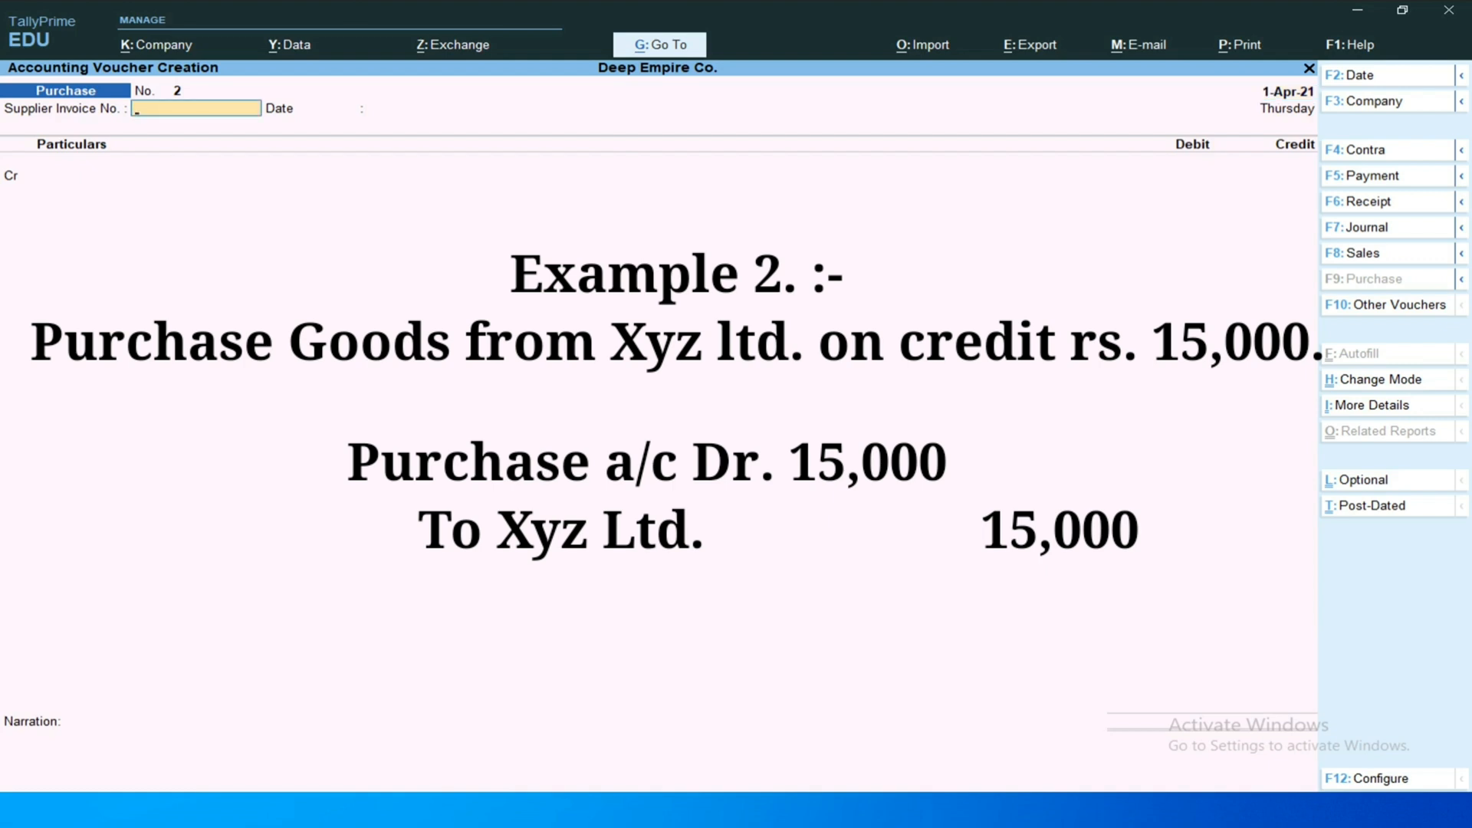
pyautogui.write('1234')
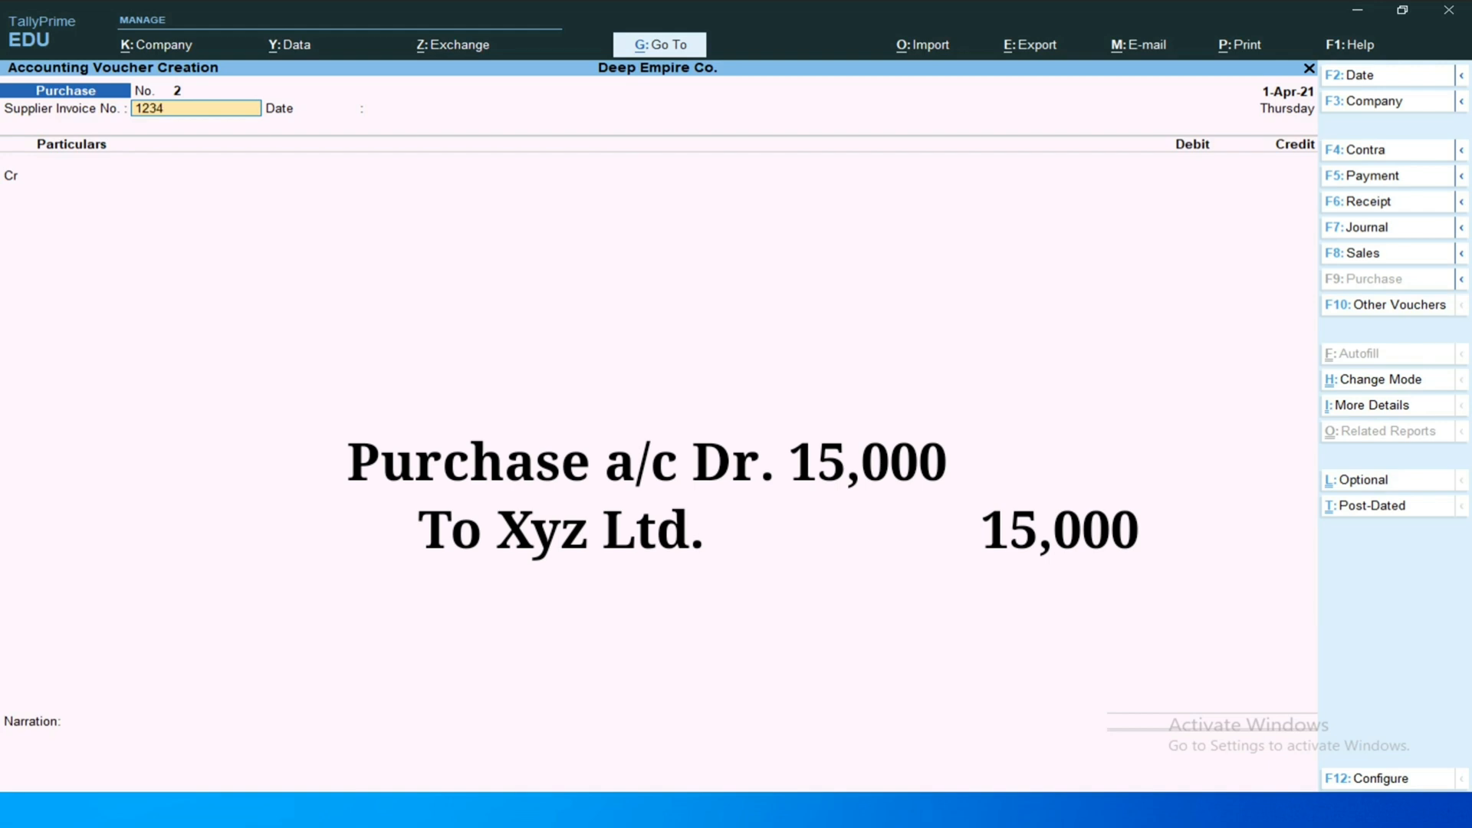
pyautogui.write('5')
pyautogui.press('Return')
pyautogui.press('Return')
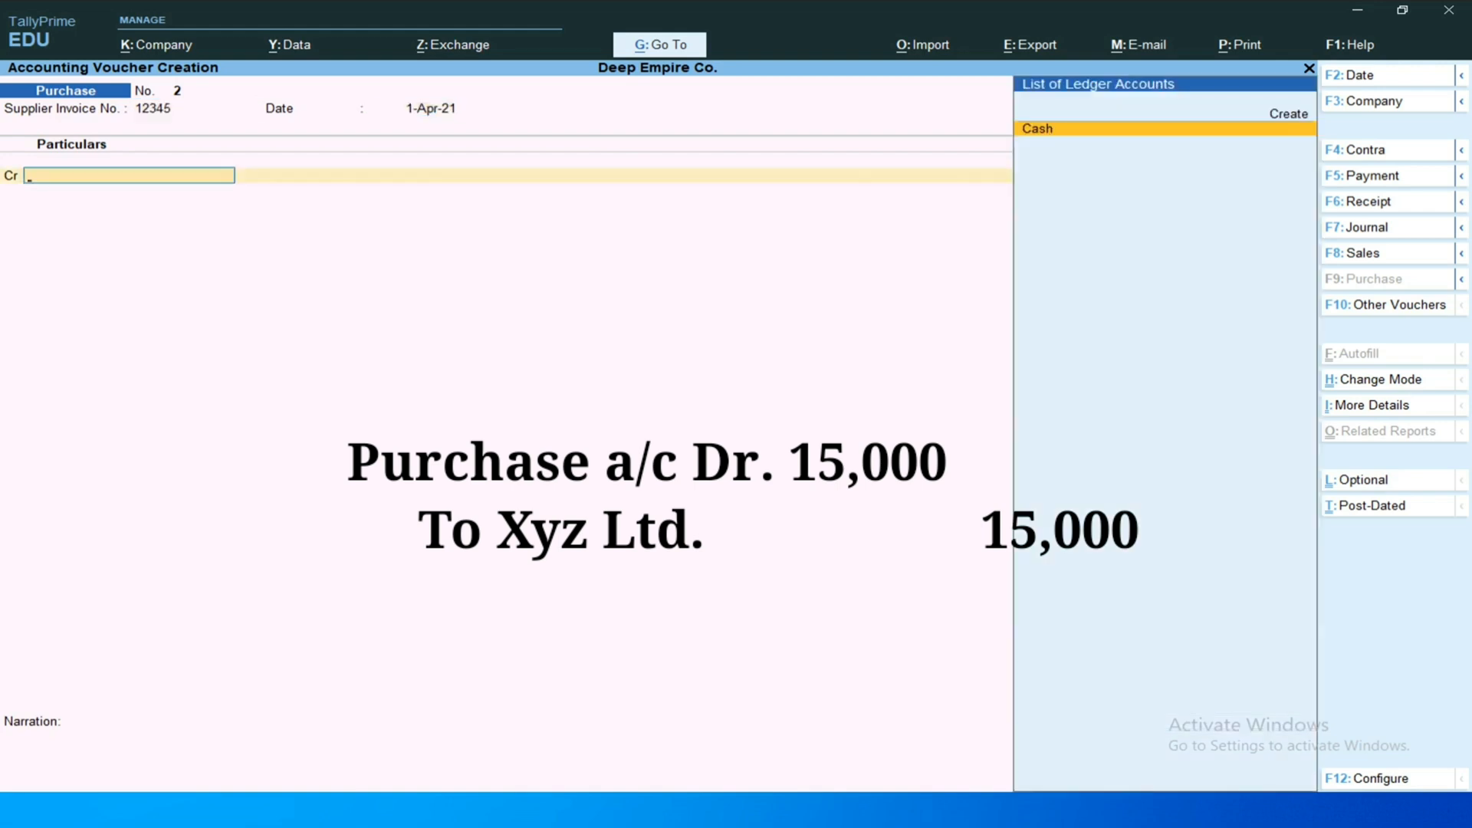
# Create the ledger Xyz Ltd. under Sundry Creditors with bill-by-bill balances set to Yes, and save it.
pyautogui.hotkey('alt', 'c')
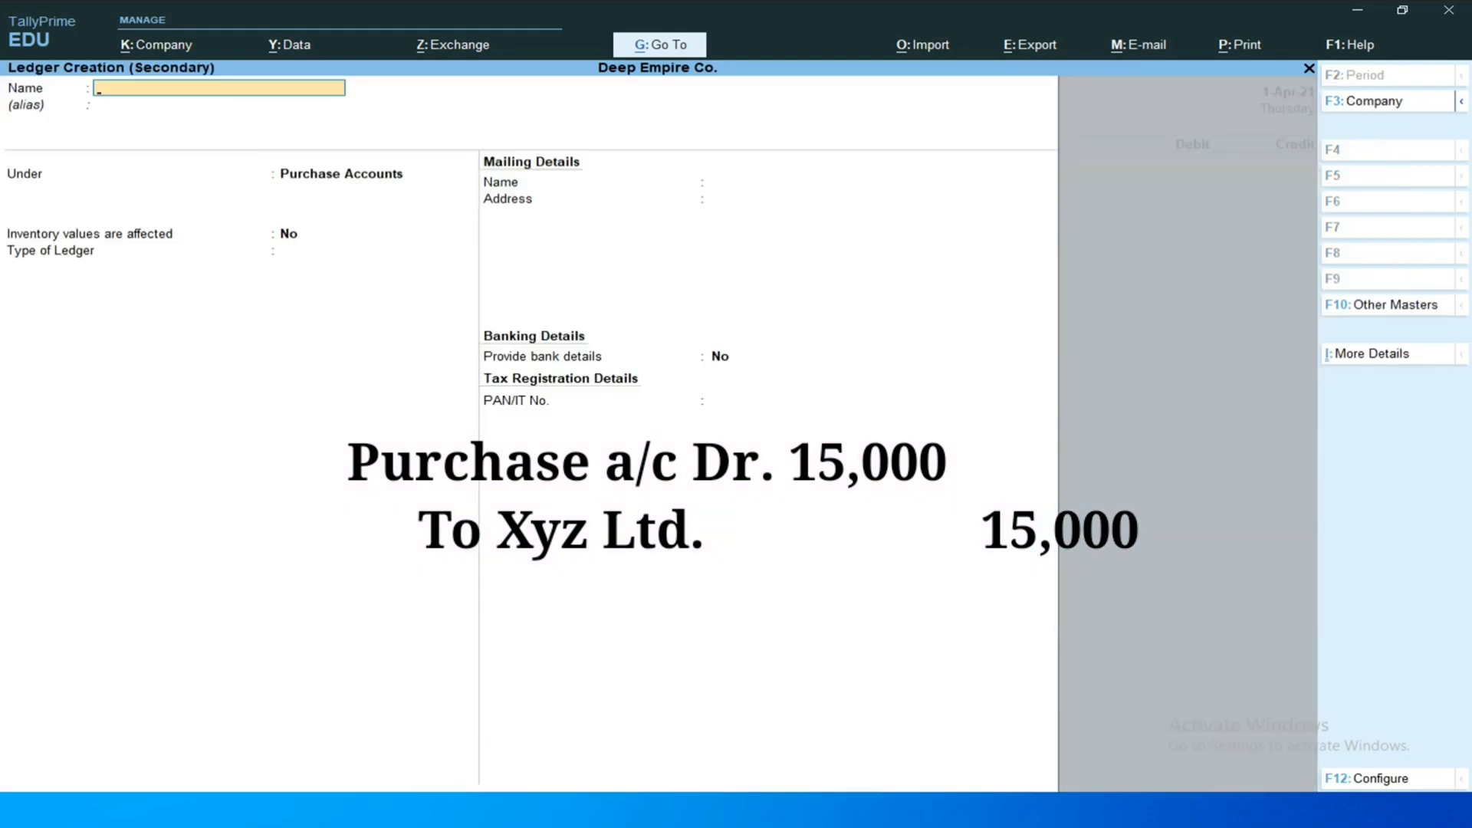
pyautogui.write('Xyz')
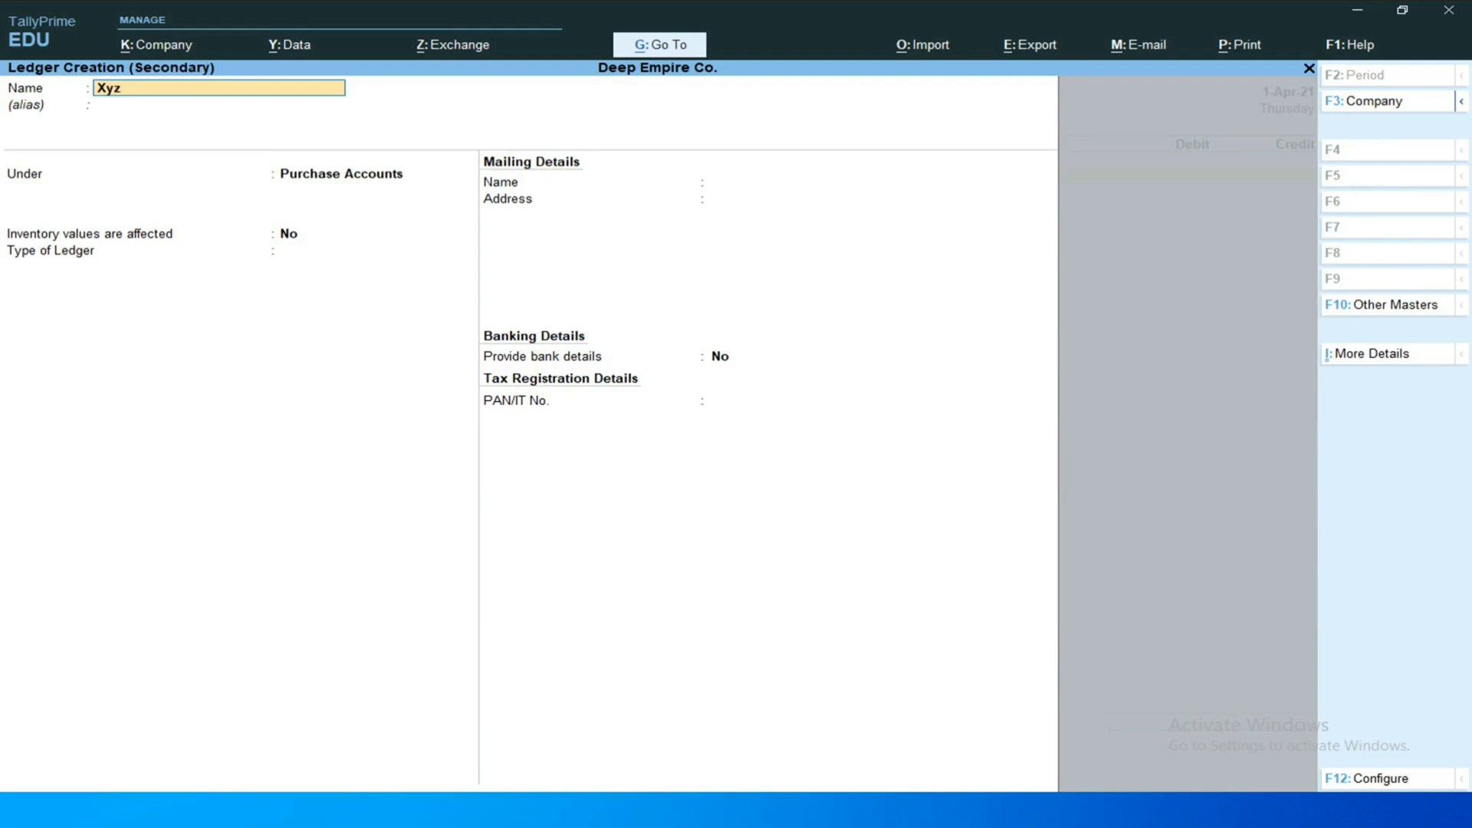
pyautogui.write(' Ltd.')
pyautogui.press('Return')
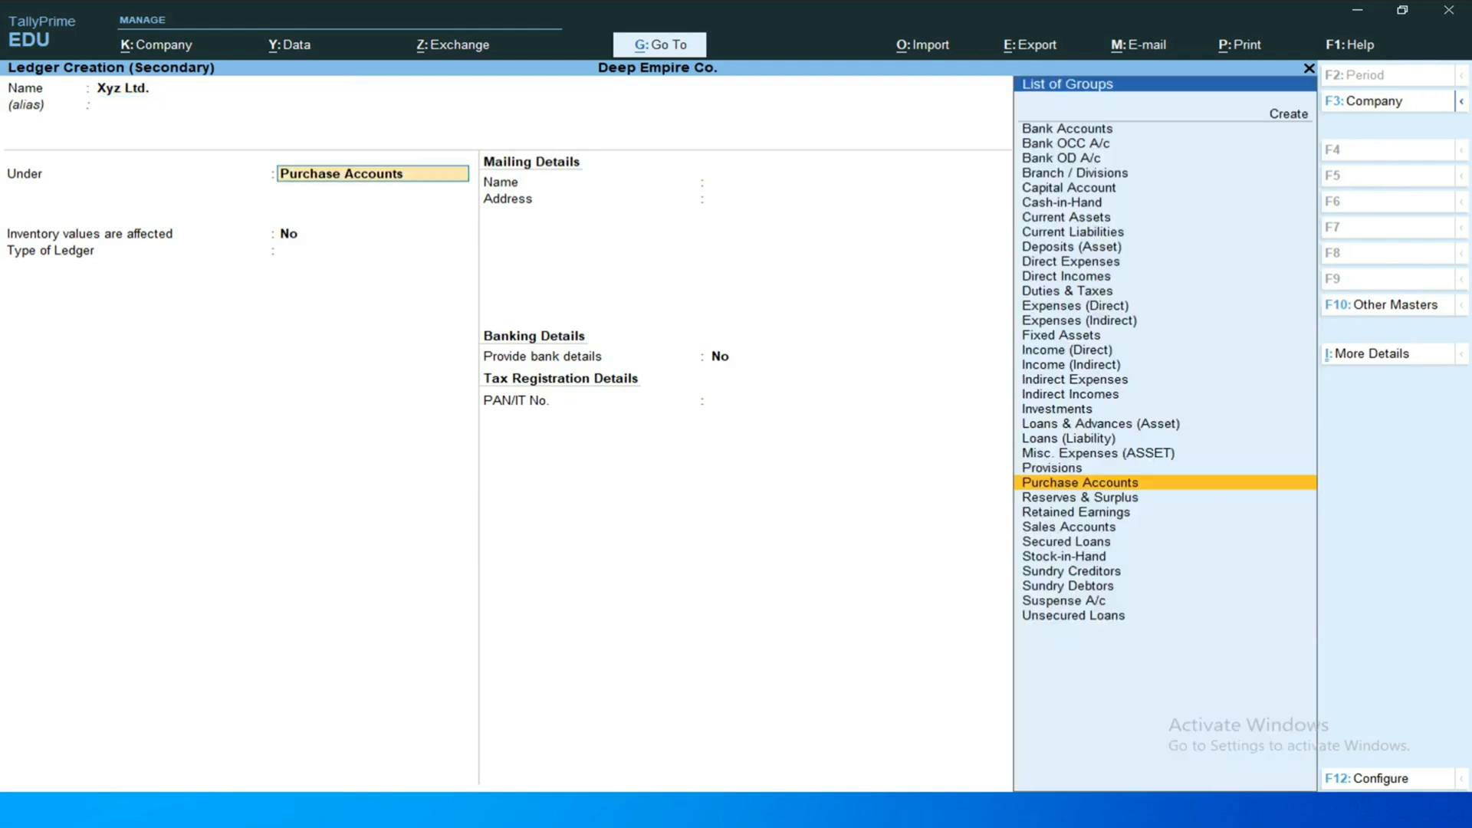
pyautogui.write('Sun')
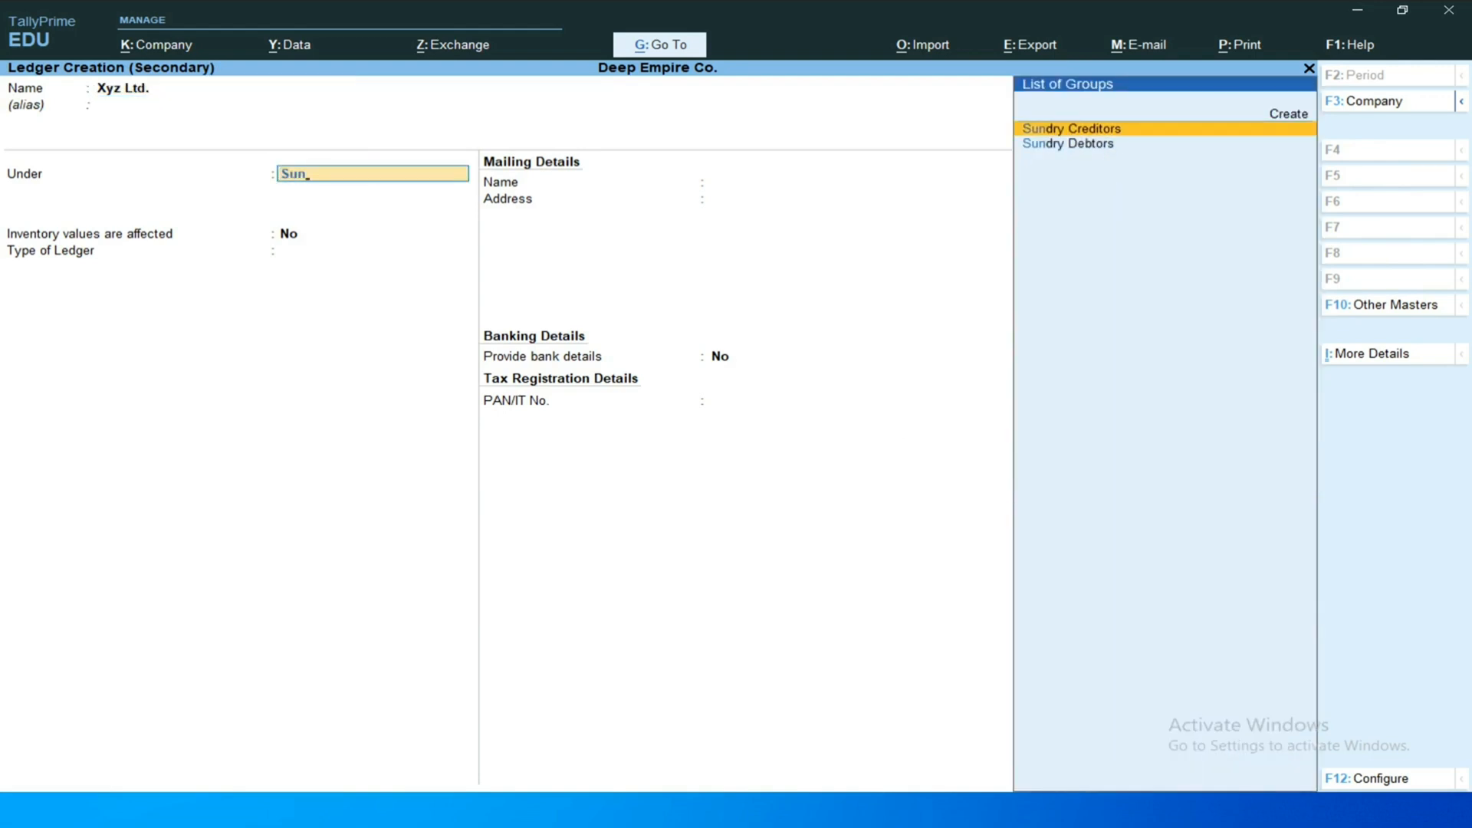
pyautogui.press('Return')
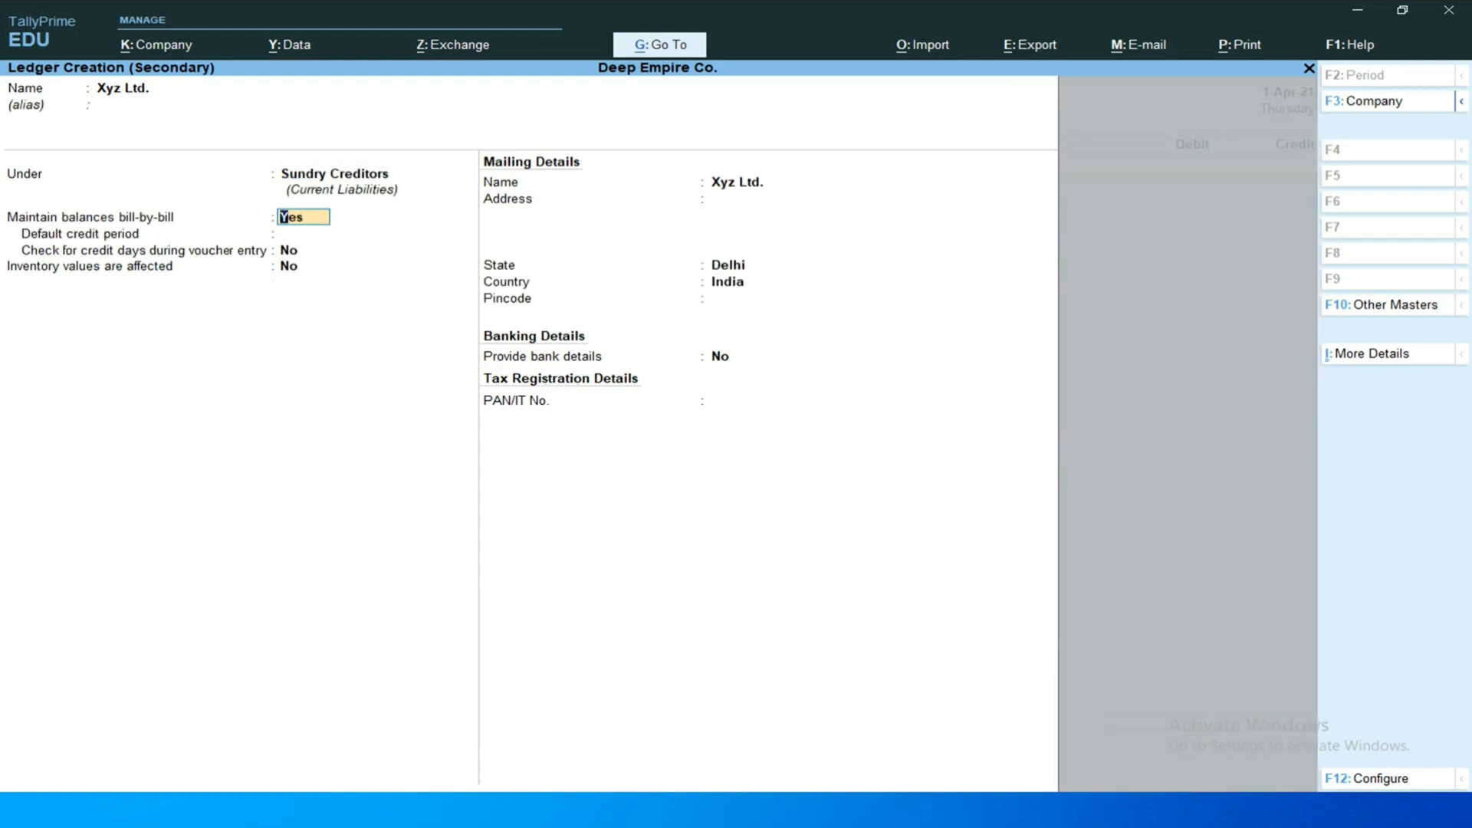
pyautogui.press('Return')
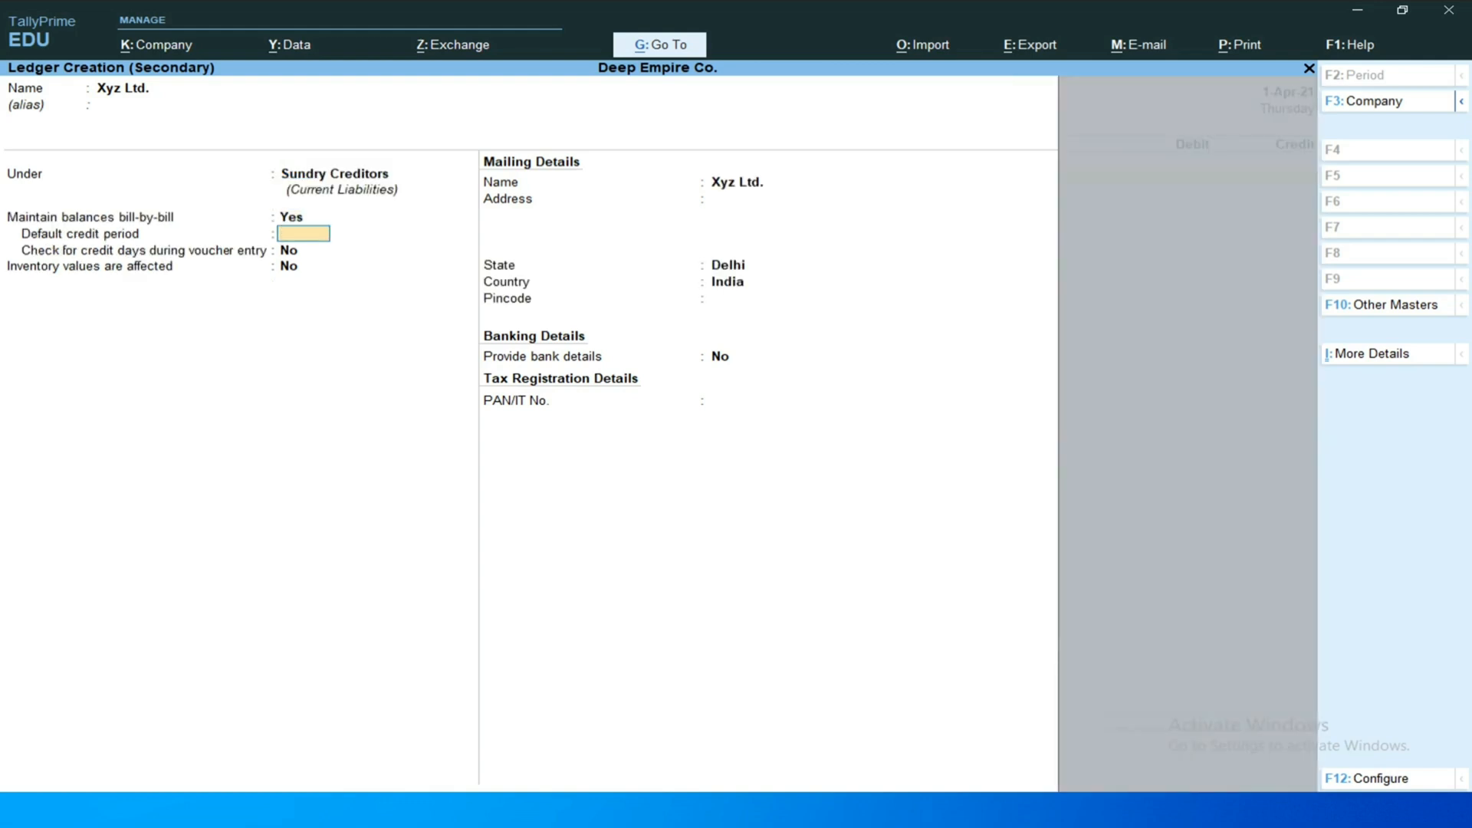
pyautogui.hotkey('ctrl', 'a')
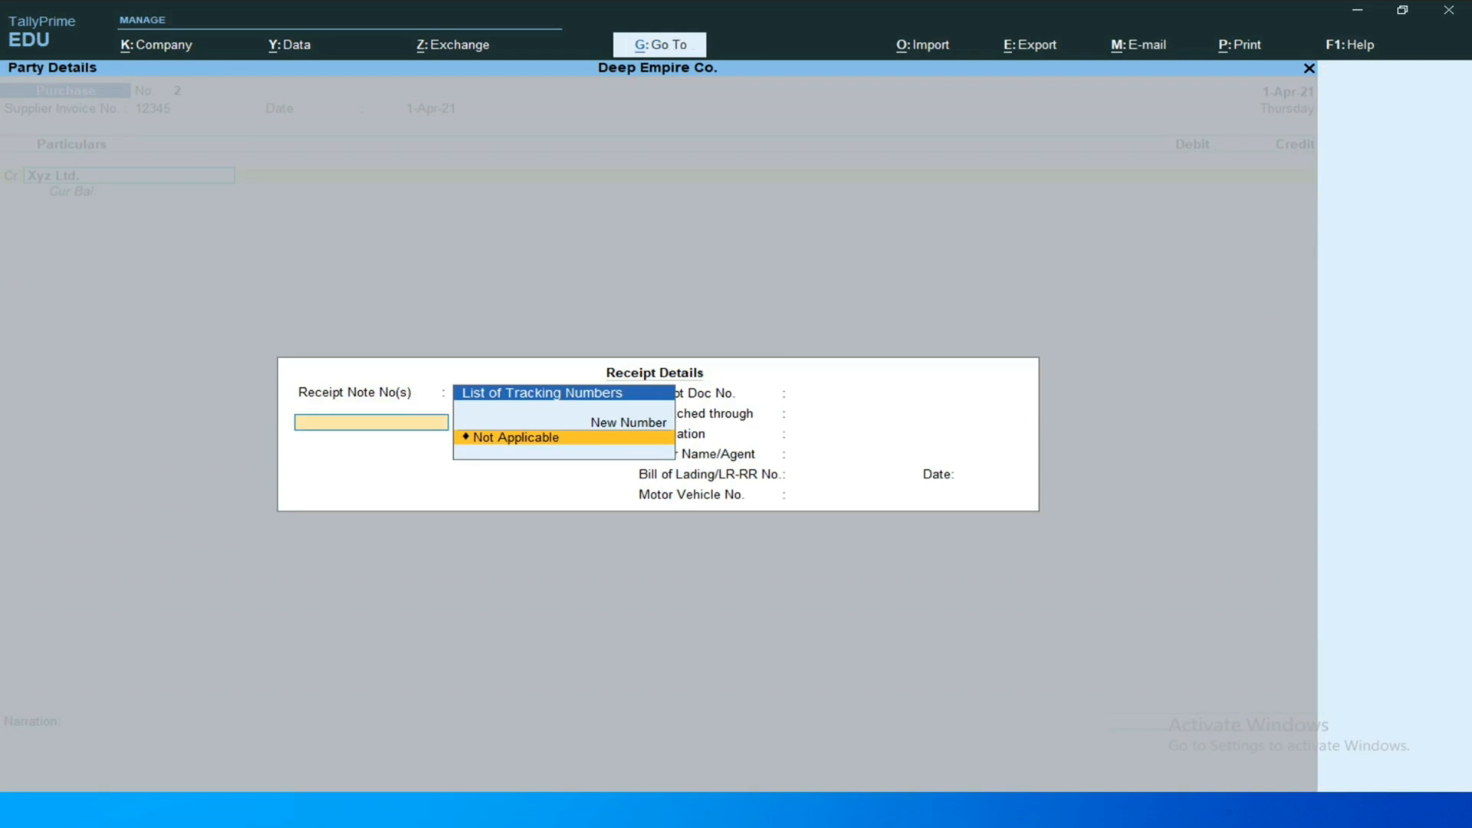
# Accept the receipt details and party details for Xyz Ltd. without filling in anything extra.
pyautogui.press('Return')
pyautogui.press('Return')
pyautogui.press('Return')
pyautogui.press('Return')
pyautogui.press('Return')
pyautogui.press('Return')
pyautogui.press('Return')
pyautogui.press('Return')
pyautogui.write('1')
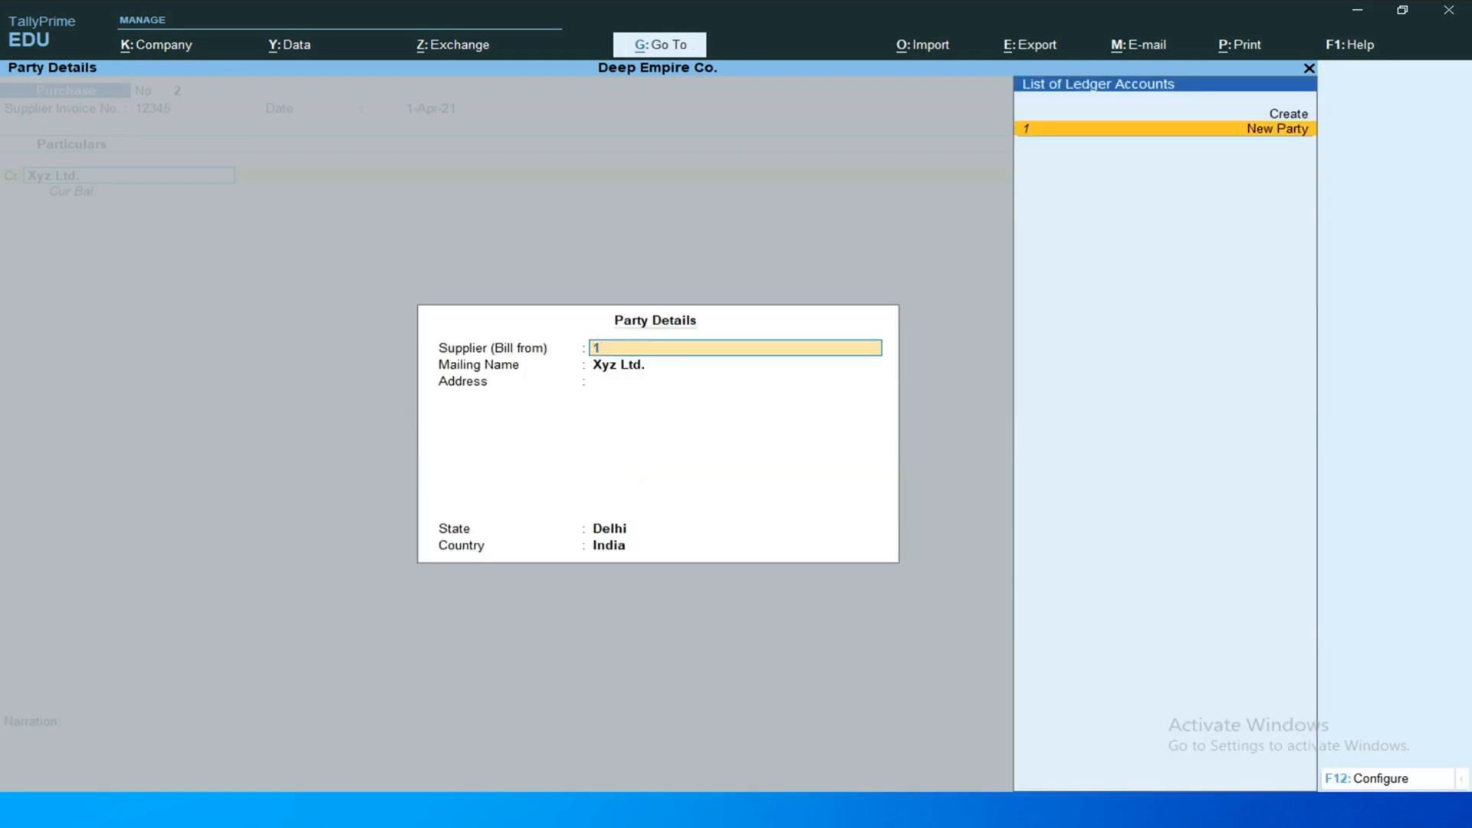
pyautogui.hotkey('ctrl', 'a')
# Credit Xyz Ltd. with 15,000 and allocate the full amount to New Ref 12345 in the bill-wise details.
pyautogui.write('15000')
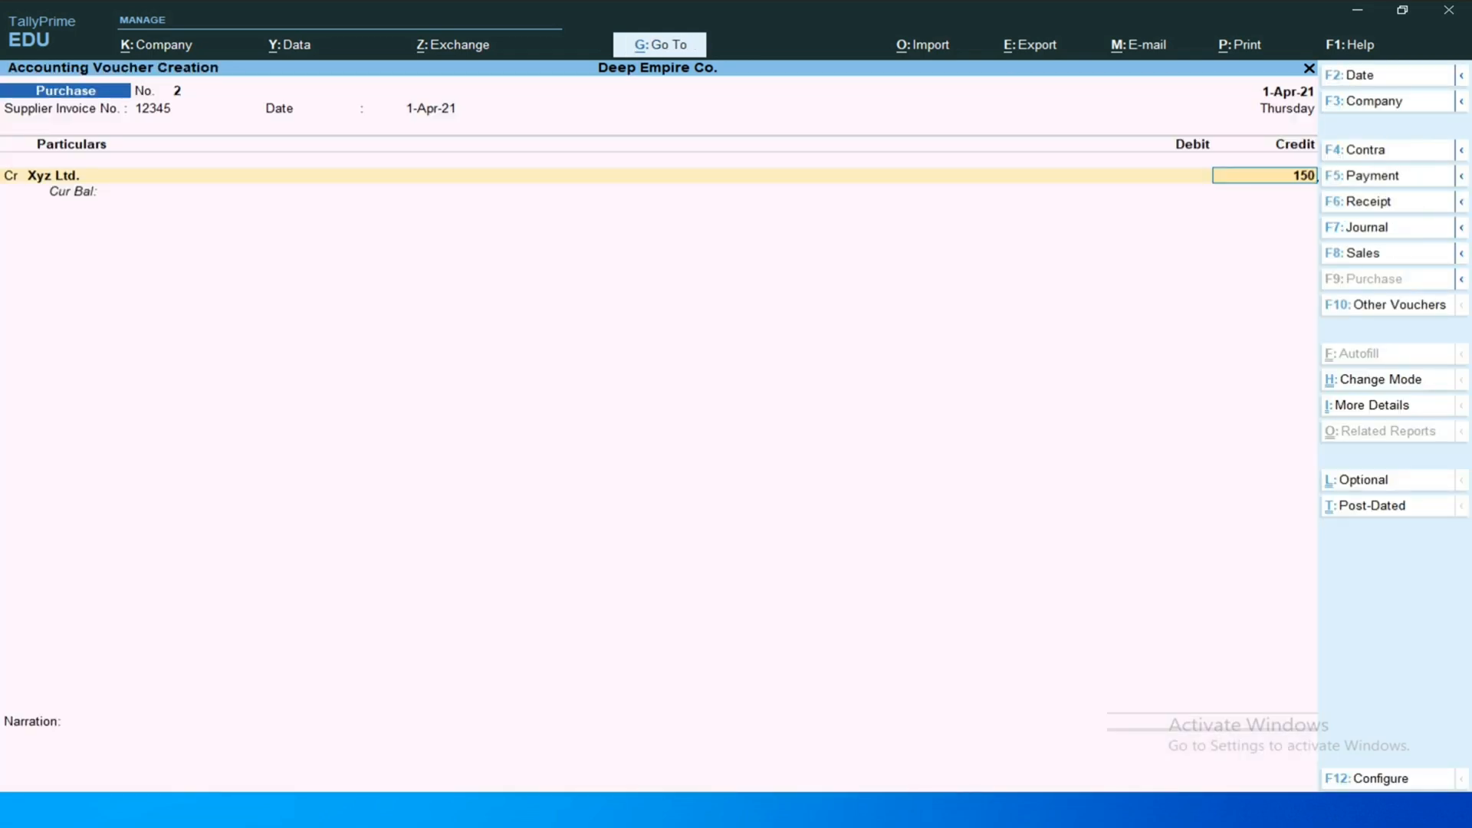
pyautogui.press('Return')
pyautogui.press('Return')
pyautogui.press('Return')
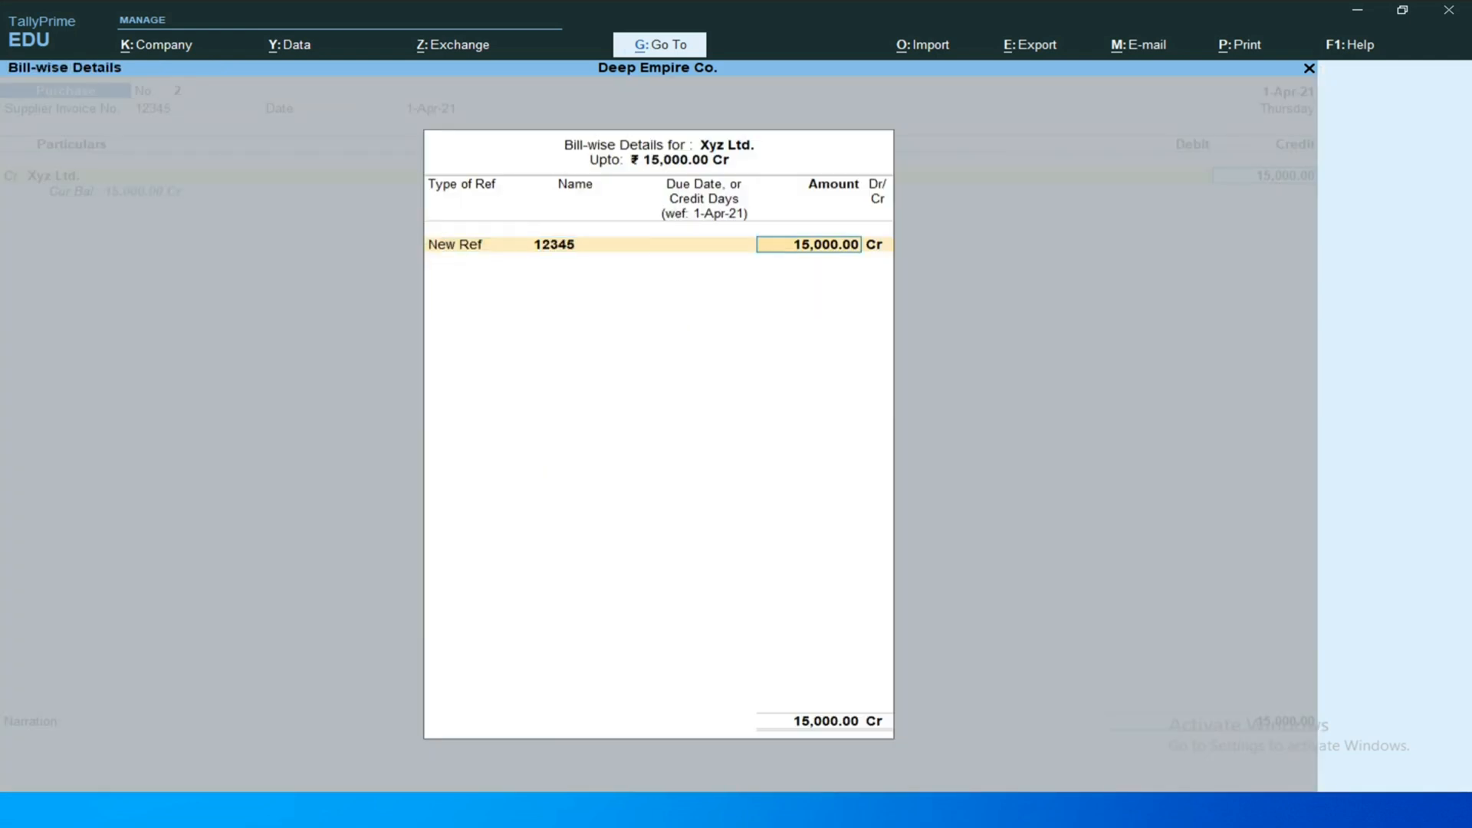
pyautogui.press('Return')
pyautogui.press('Return')
# Debit the Purchase ledger with 15,000.00, leave the narration blank and accept the voucher.
pyautogui.press('Return')
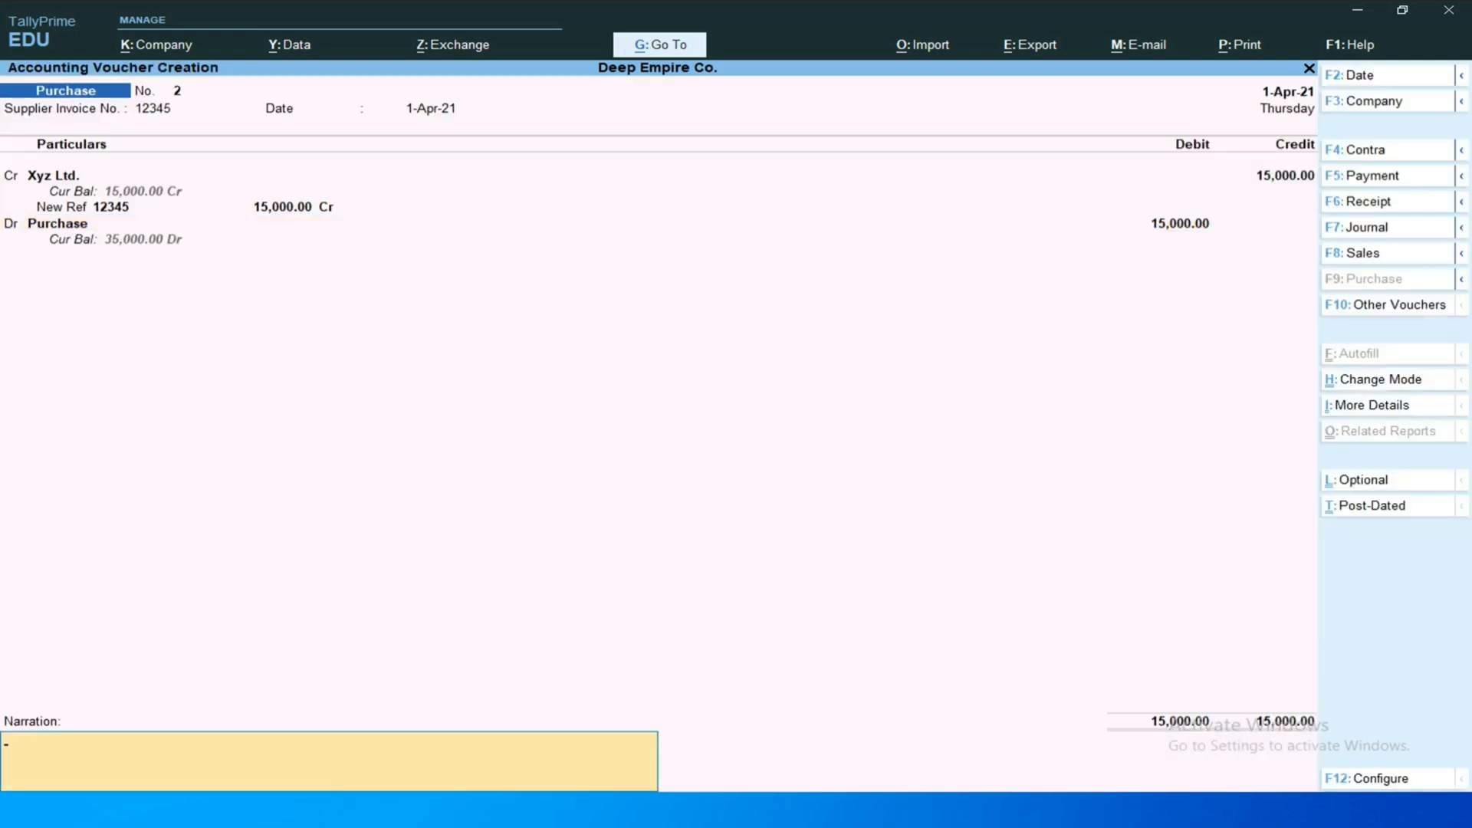
pyautogui.press('Return')
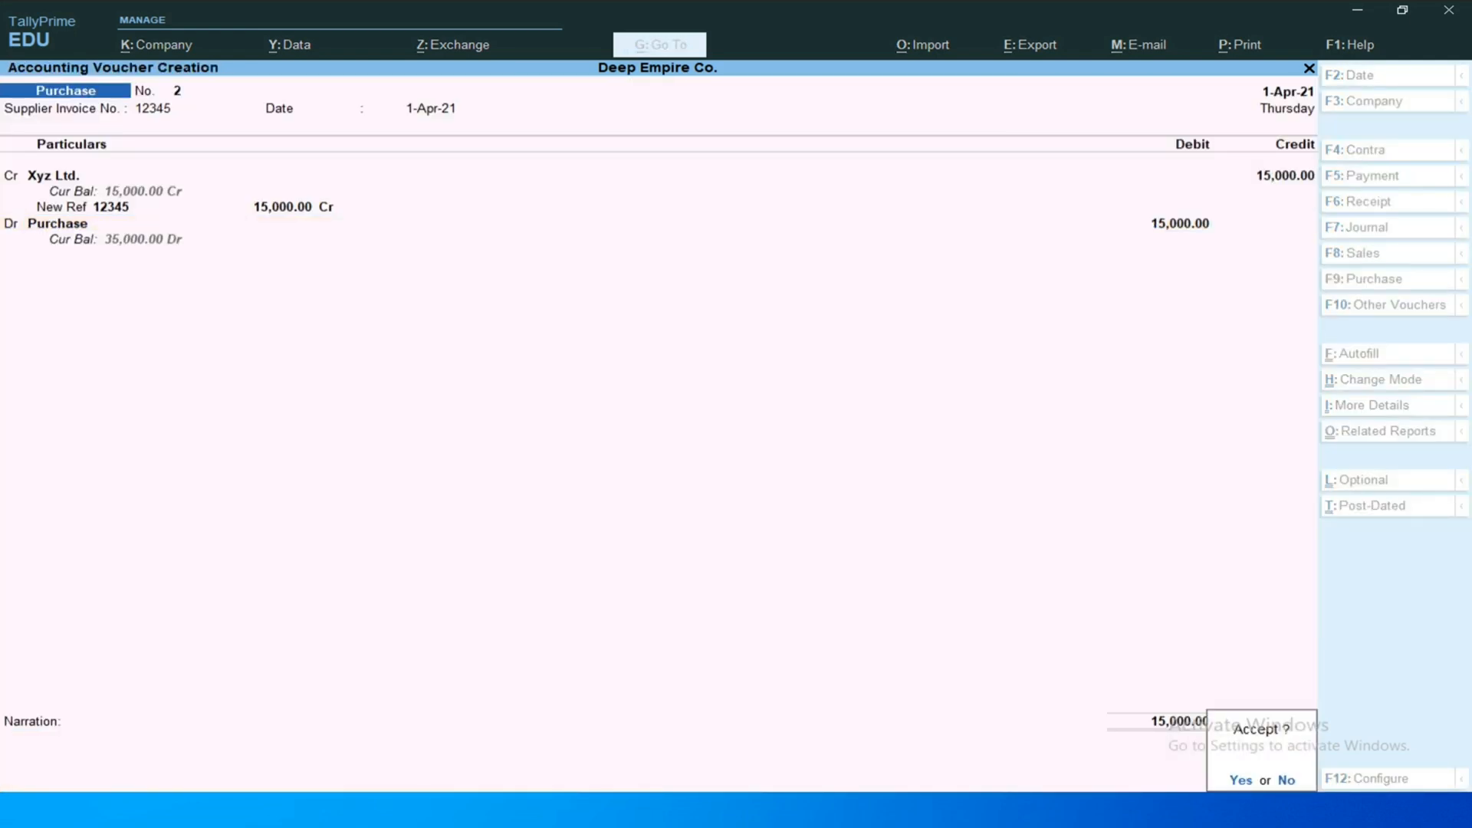
pyautogui.press('Return')
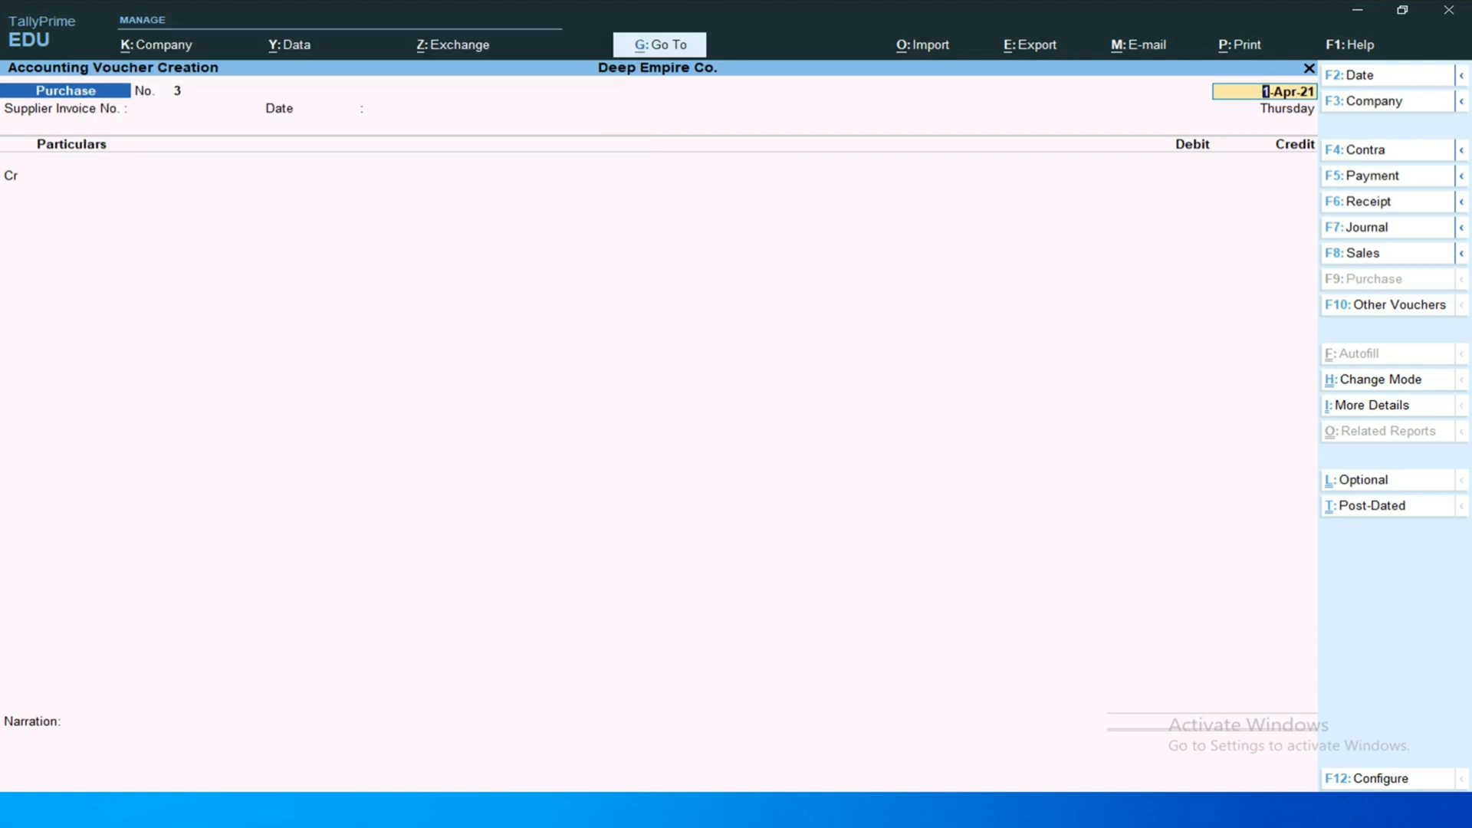
# Change the mode of the third purchase voucher to Accounting Invoice.
pyautogui.hotkey('ctrl', 'h')
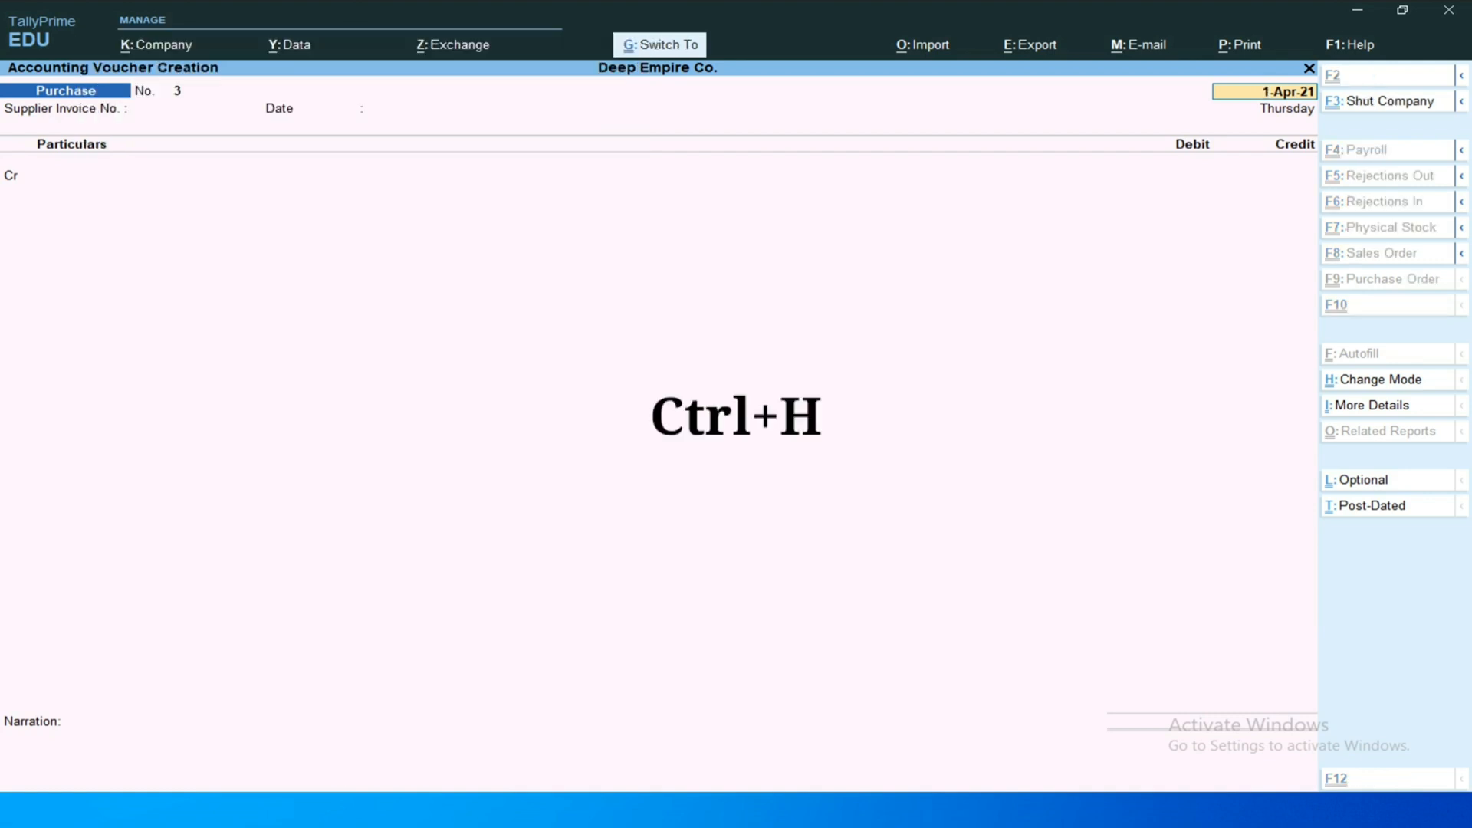
pyautogui.hotkey('ctrl', 'h')
pyautogui.press('Up')
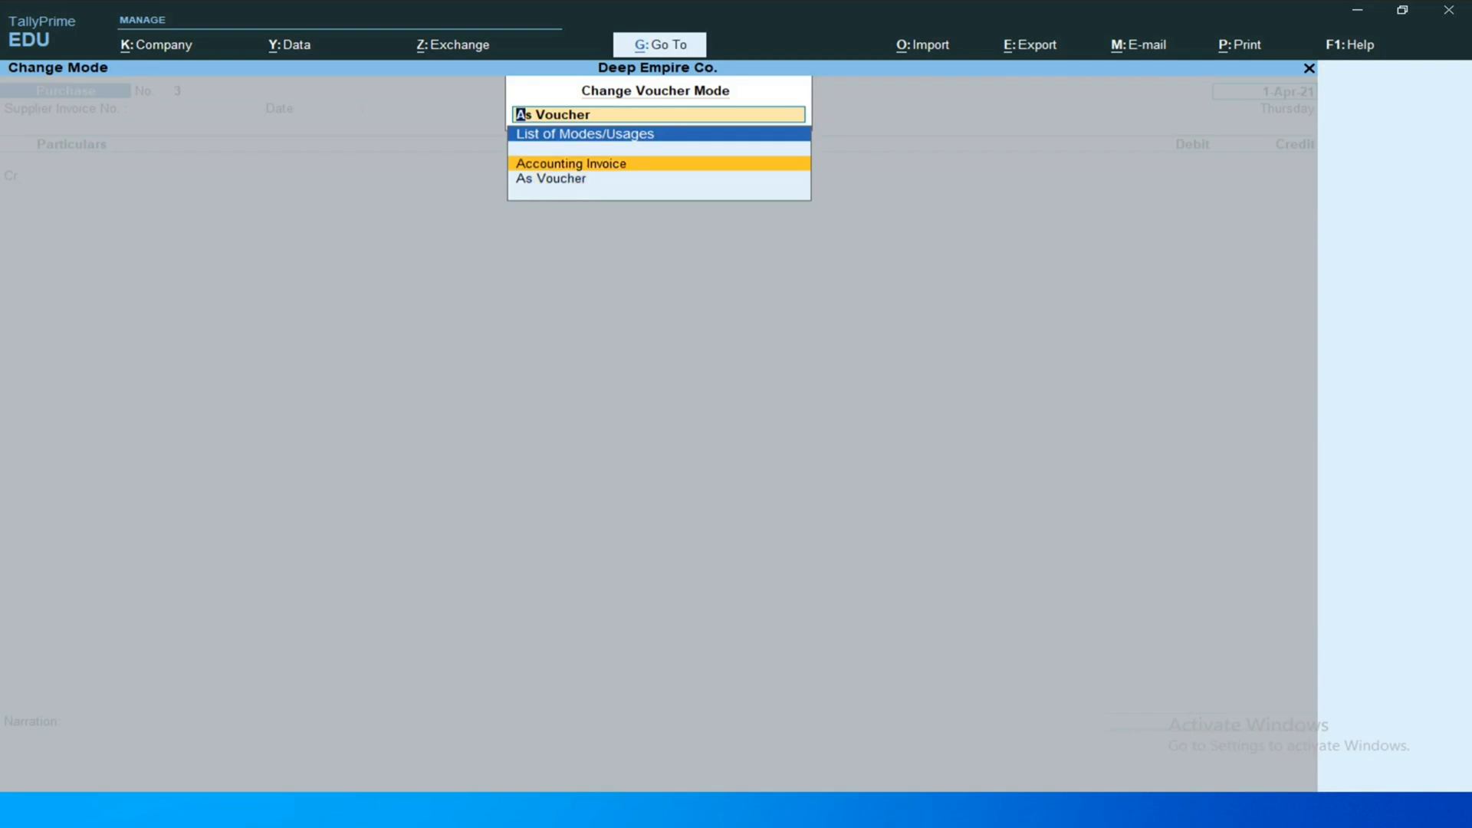
pyautogui.press('Return')
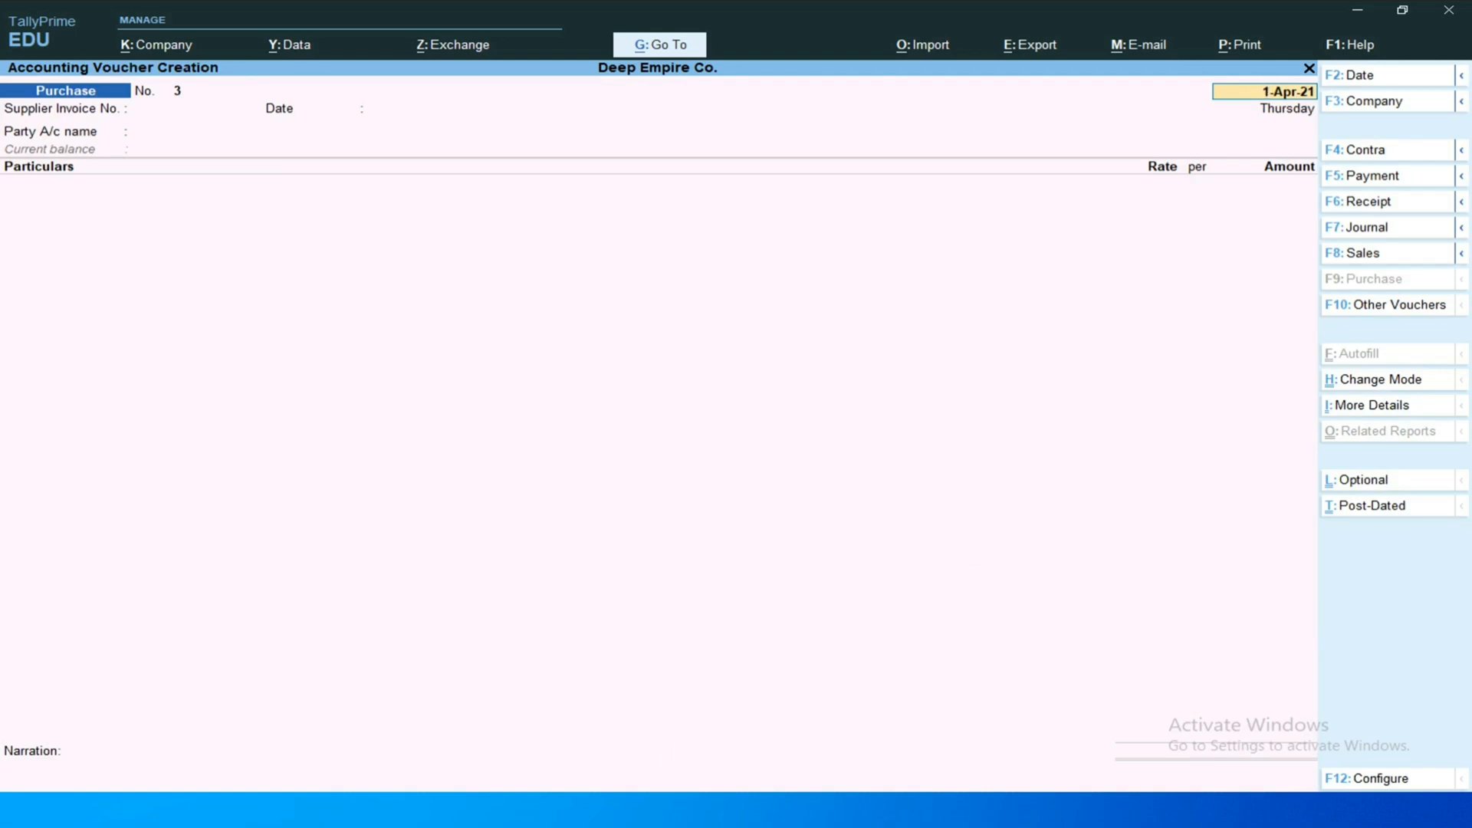
# Enter supplier invoice number 123 dated 1-Apr-21 in the third purchase voucher.
pyautogui.press('Return')
pyautogui.write('123')
pyautogui.press('Return')
pyautogui.press('Return')
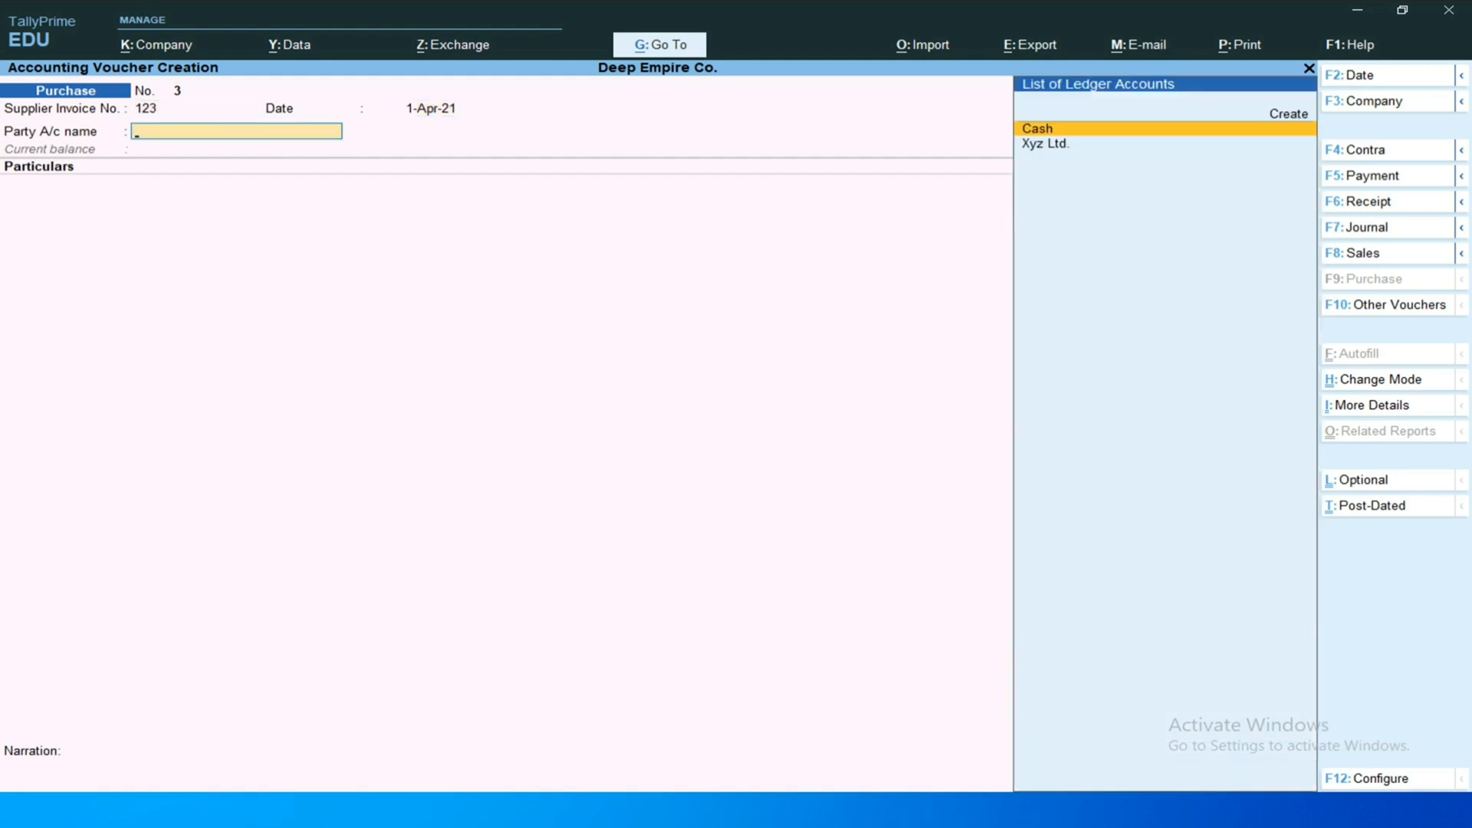
# Create the party ledger A Ltd. under Sundry Creditors and accept its blank receipt details.
pyautogui.press('alt')
pyautogui.hotkey('alt', 'c')
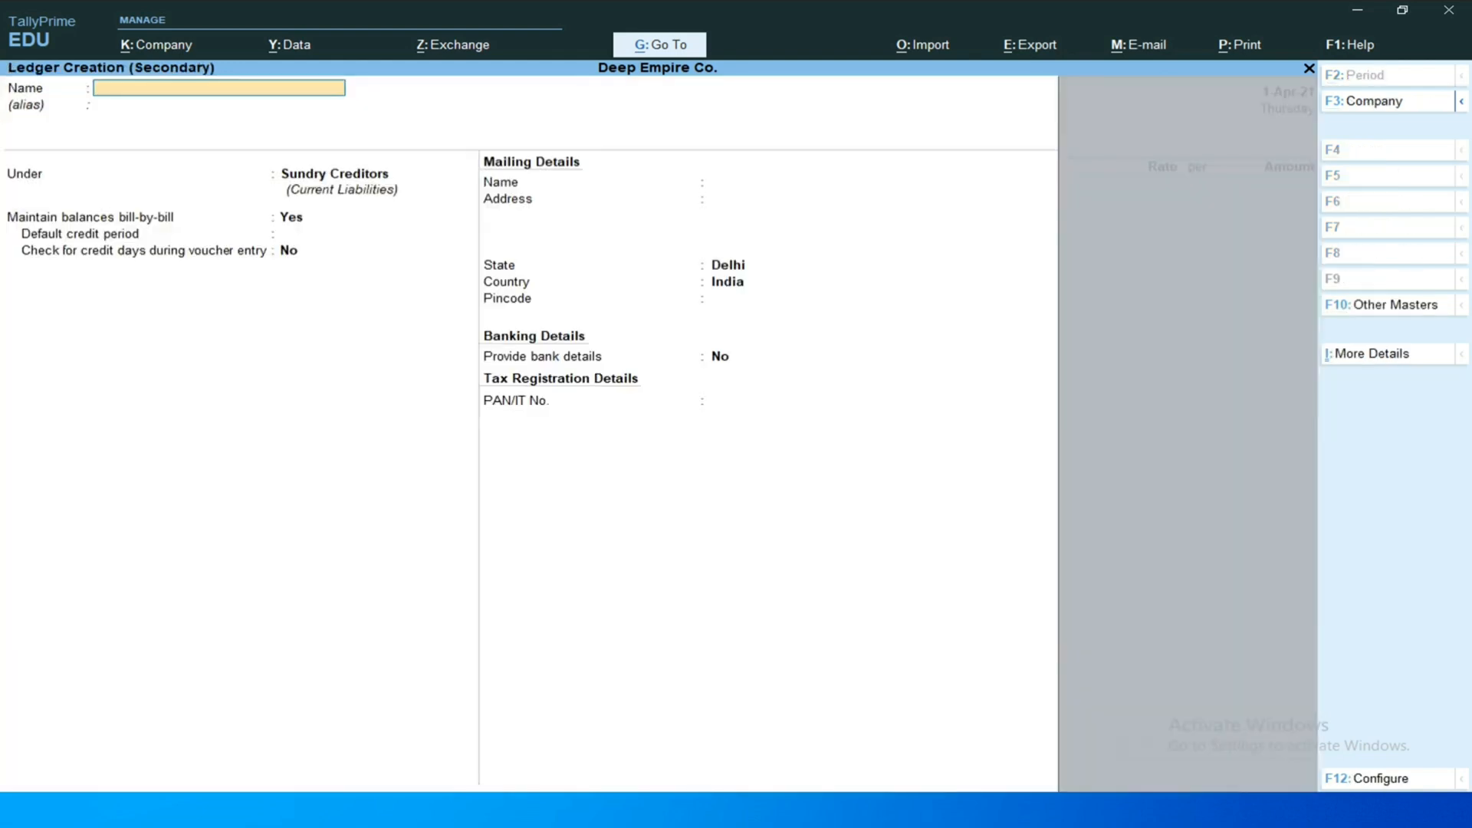
pyautogui.write('A Ltd.')
pyautogui.press('Return')
pyautogui.press('Return')
pyautogui.hotkey('ctrl', 'a')
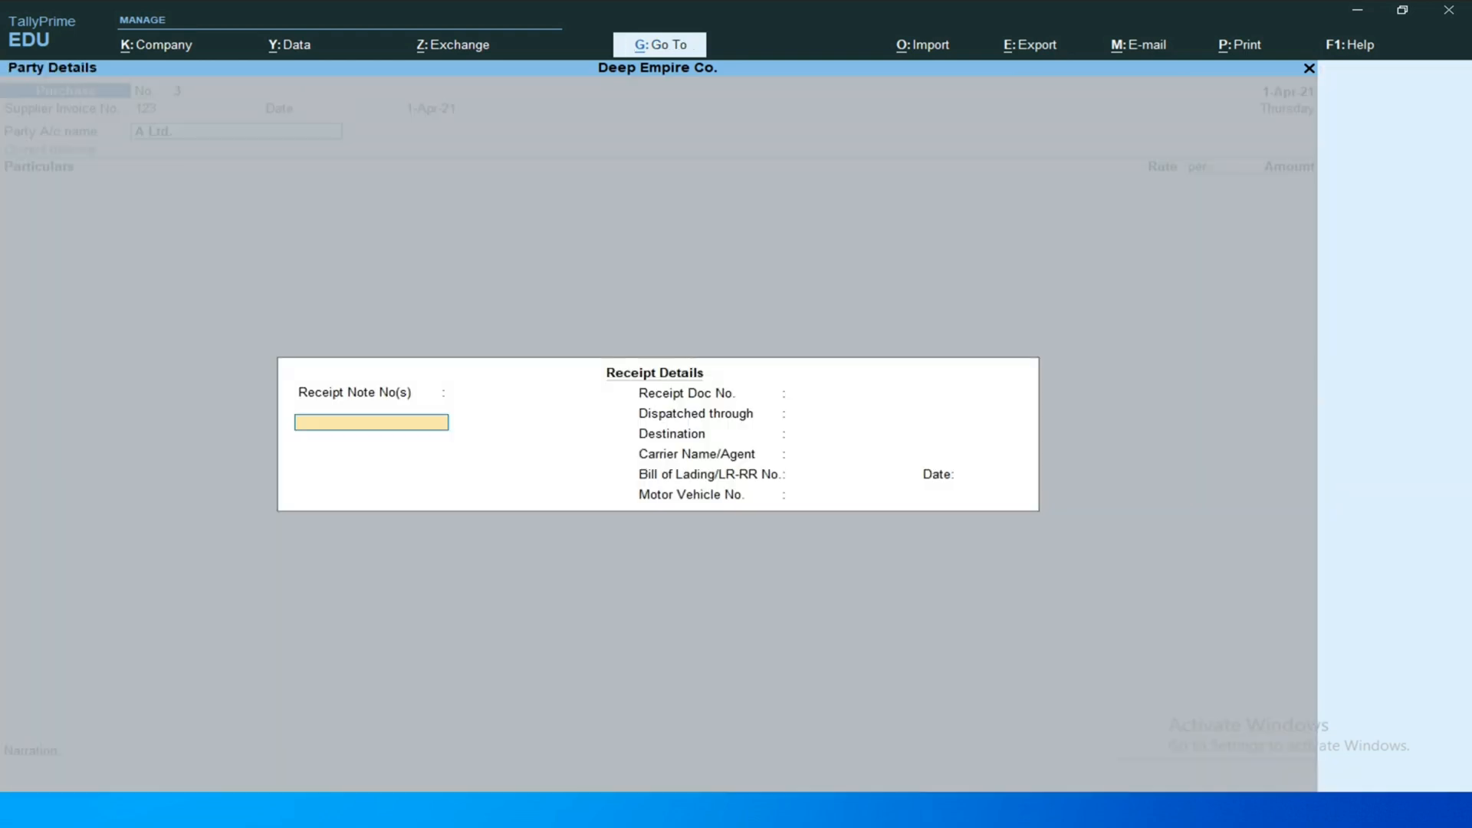
pyautogui.hotkey('ctrl', 'a')
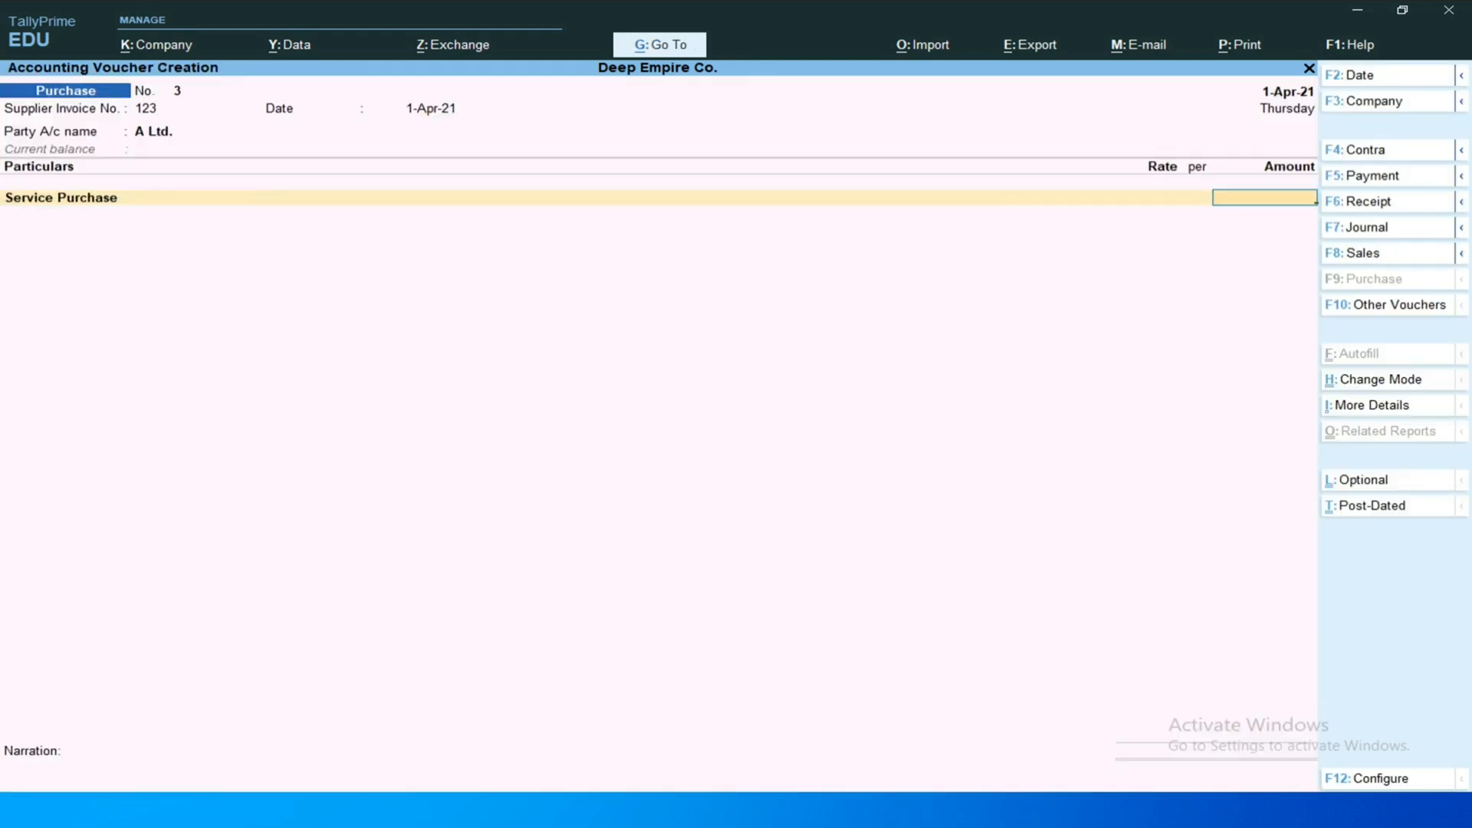
# Enter 10,000 for Service Purchase and allocate the full amount to New Ref 123 for A Ltd.
pyautogui.write('10000')
pyautogui.press('Return')
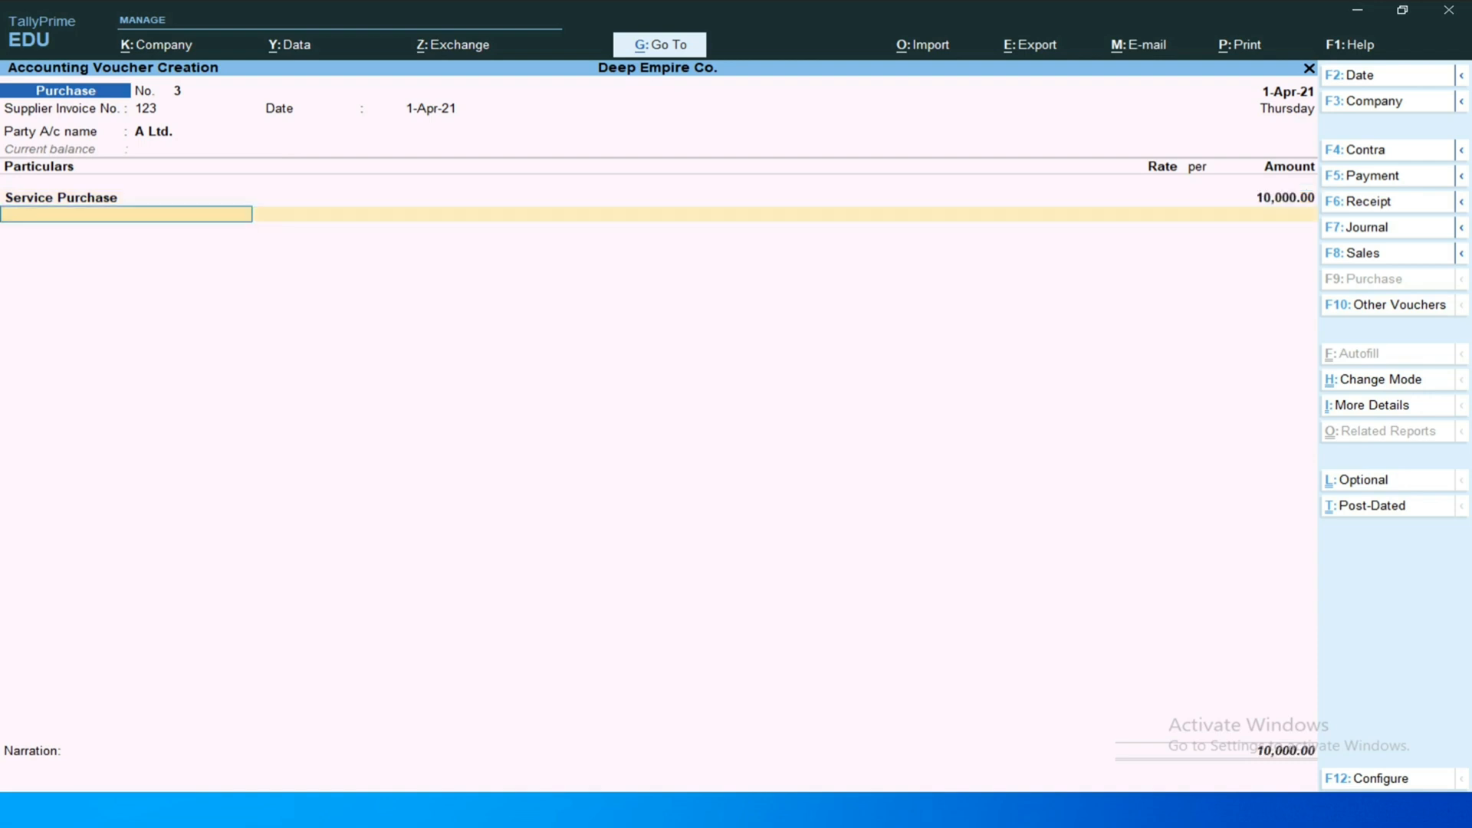
pyautogui.press('Return')
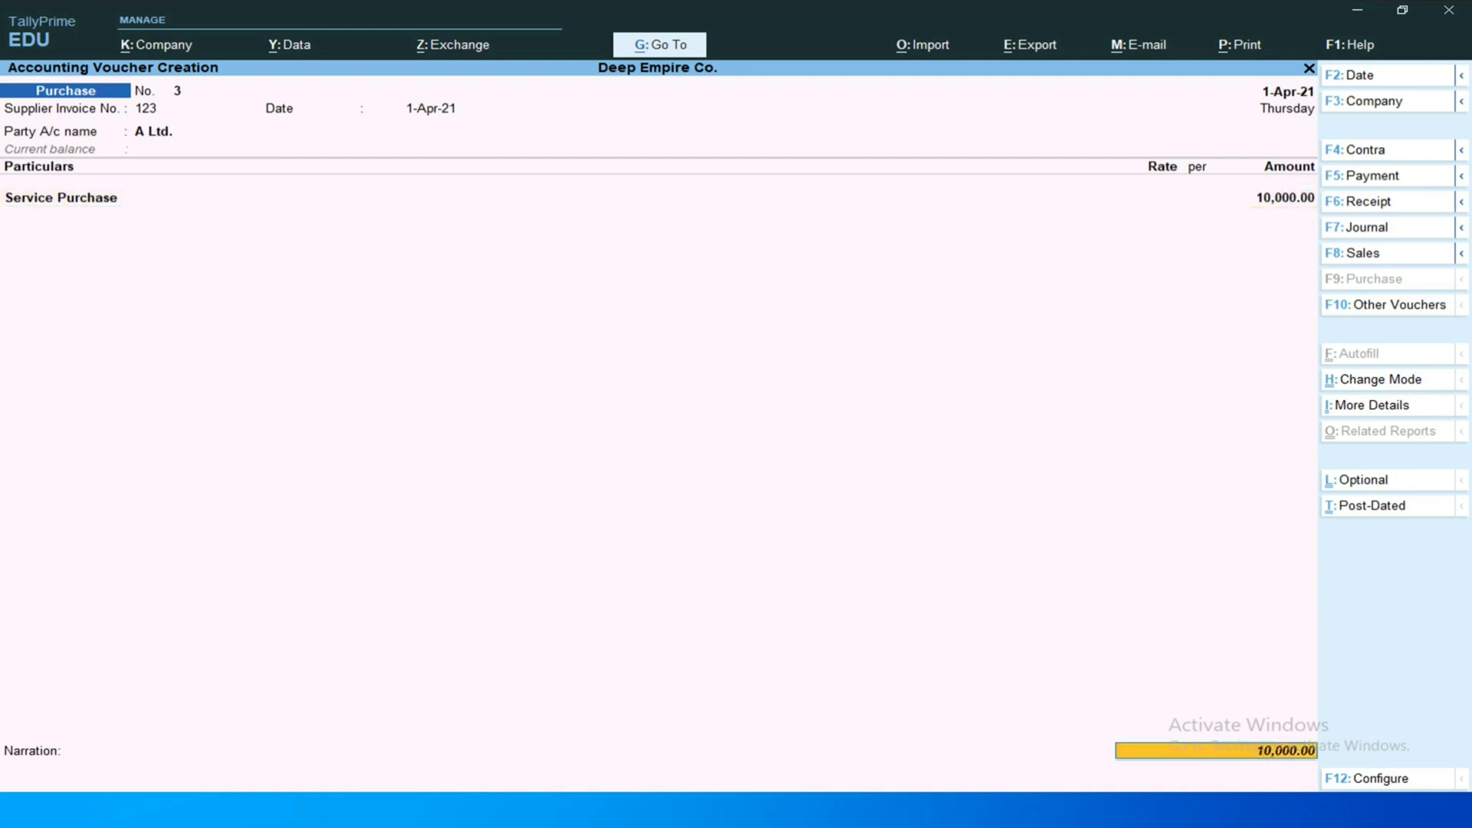
pyautogui.press('Return')
pyautogui.press('Return')
pyautogui.press('Return')
pyautogui.press('Return')
pyautogui.press('Return')
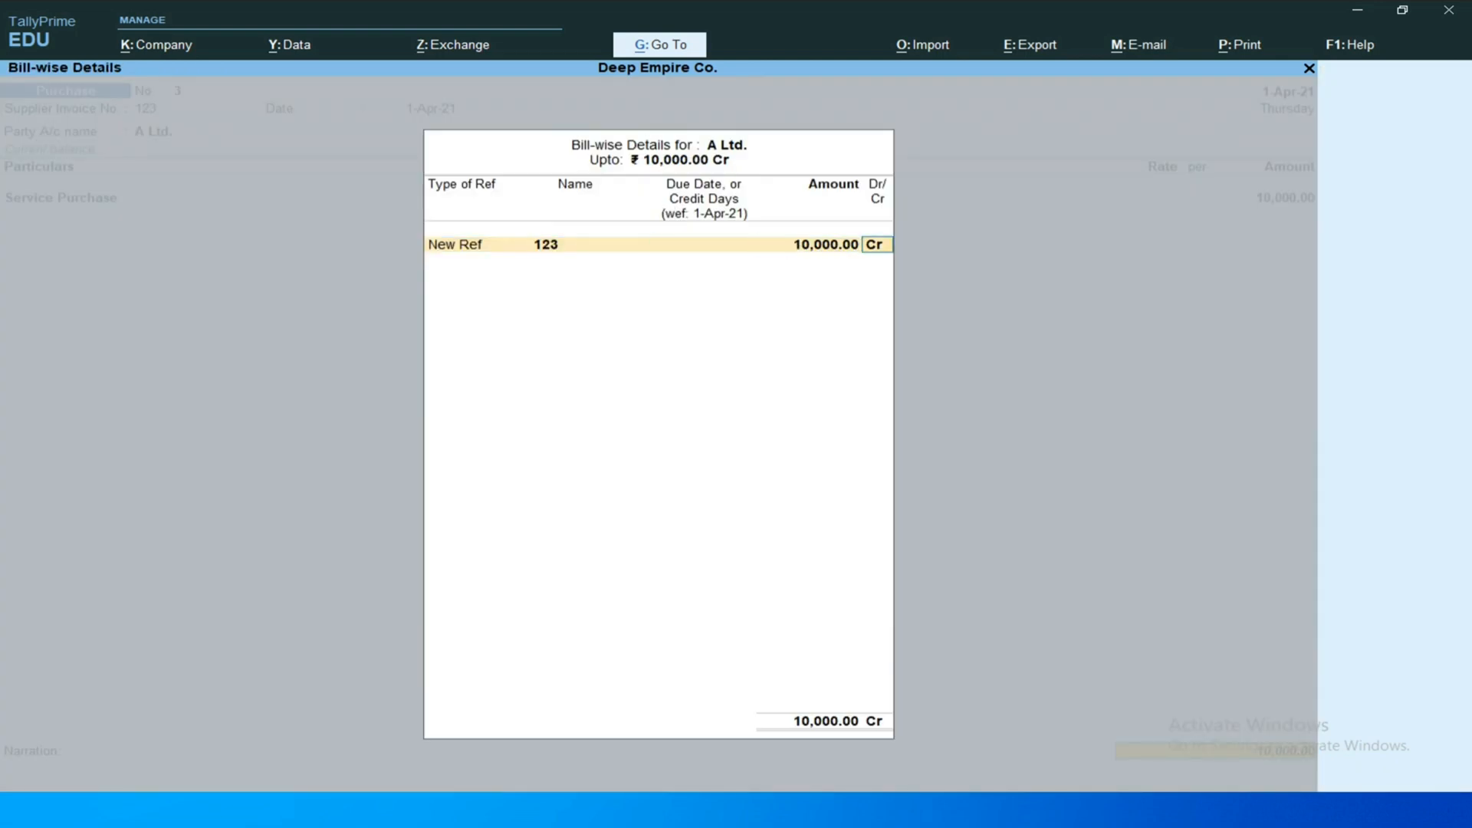
pyautogui.press('Return')
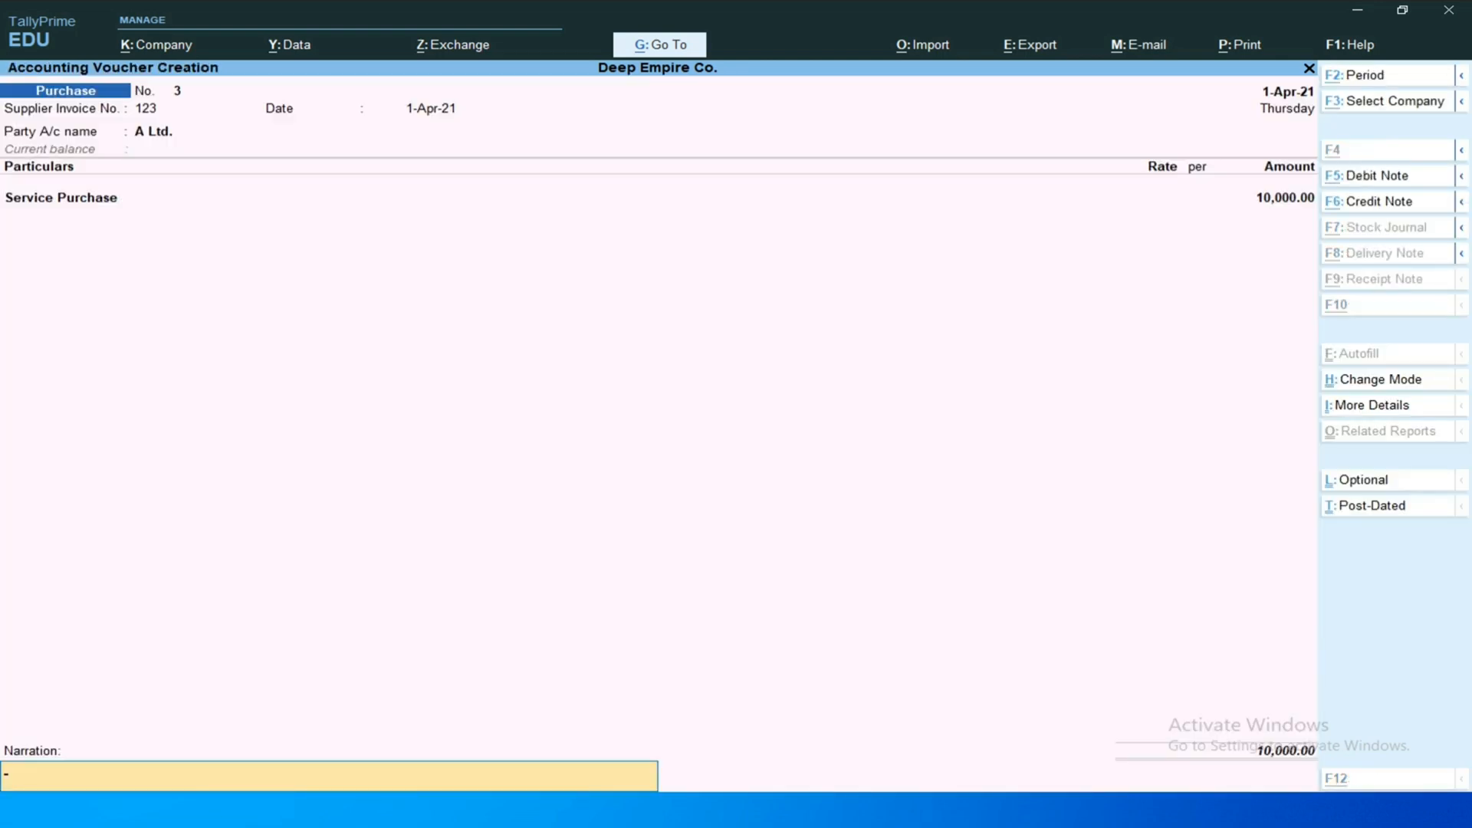
# Preview the printed invoice of the A Ltd. service purchase and close the preview.
pyautogui.hotkey('alt', 'p')
pyautogui.press('Return')
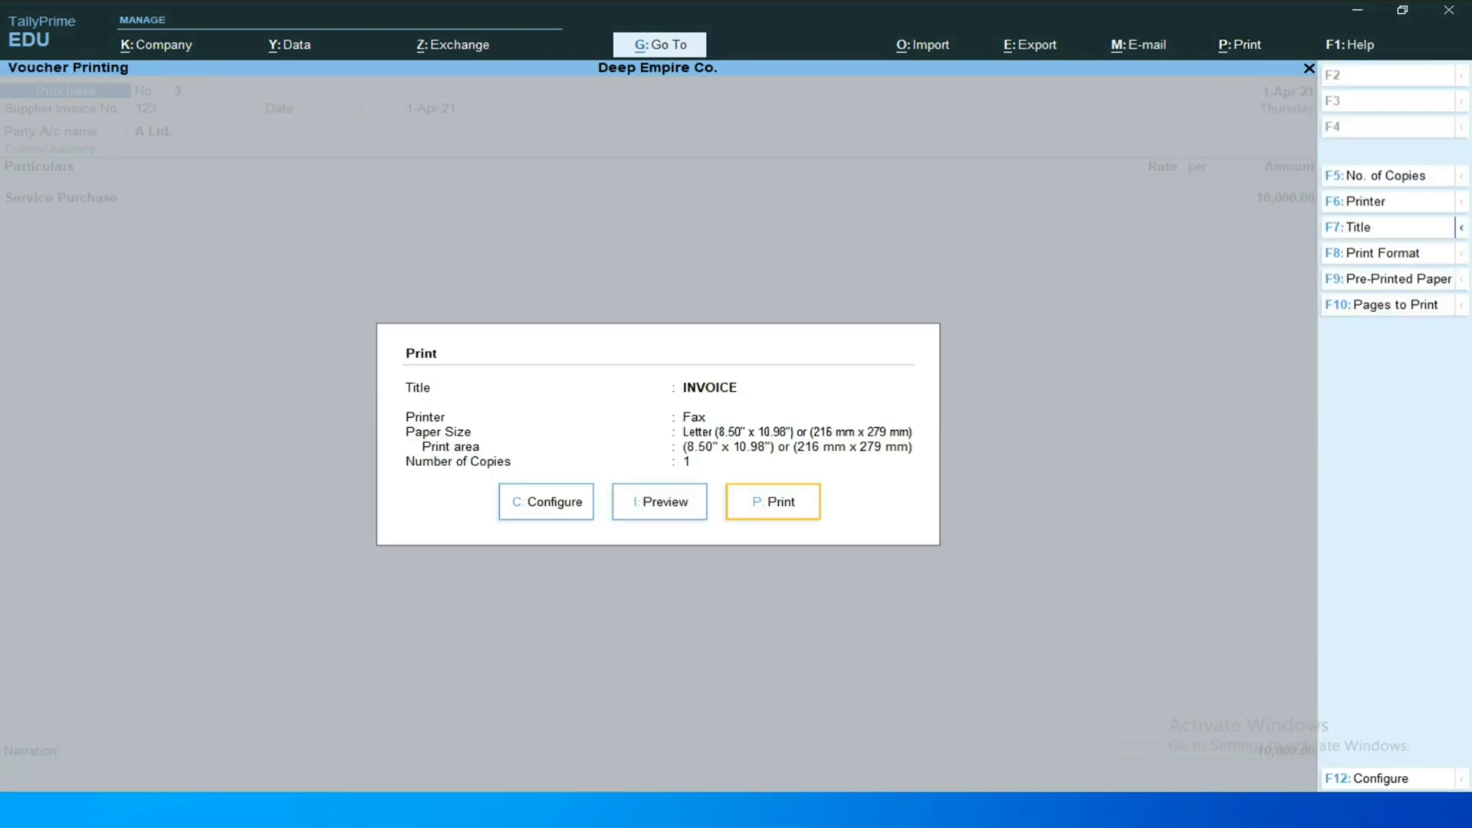
pyautogui.press('Left')
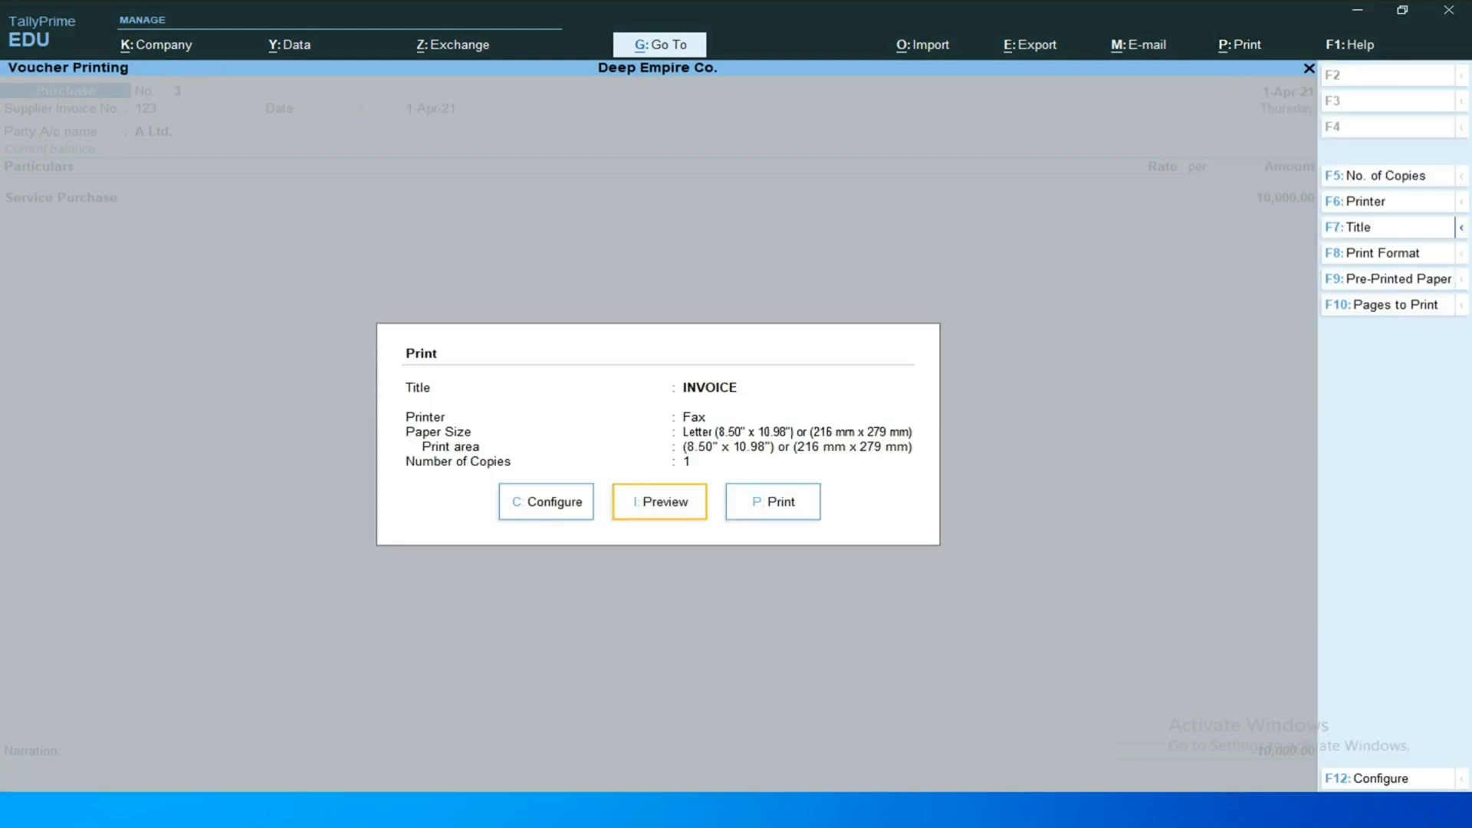
pyautogui.press('Return')
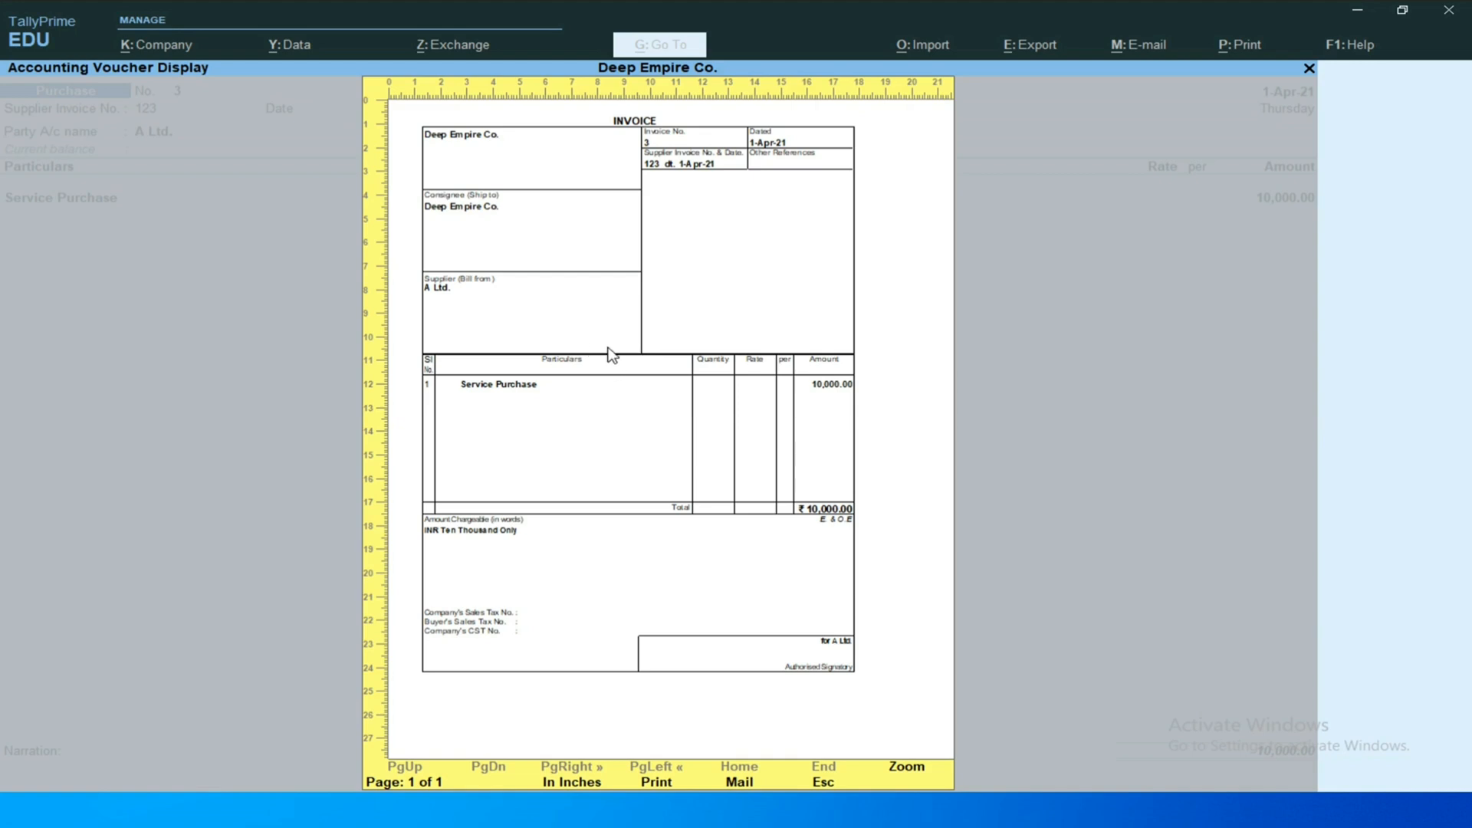
pyautogui.press('Escape')
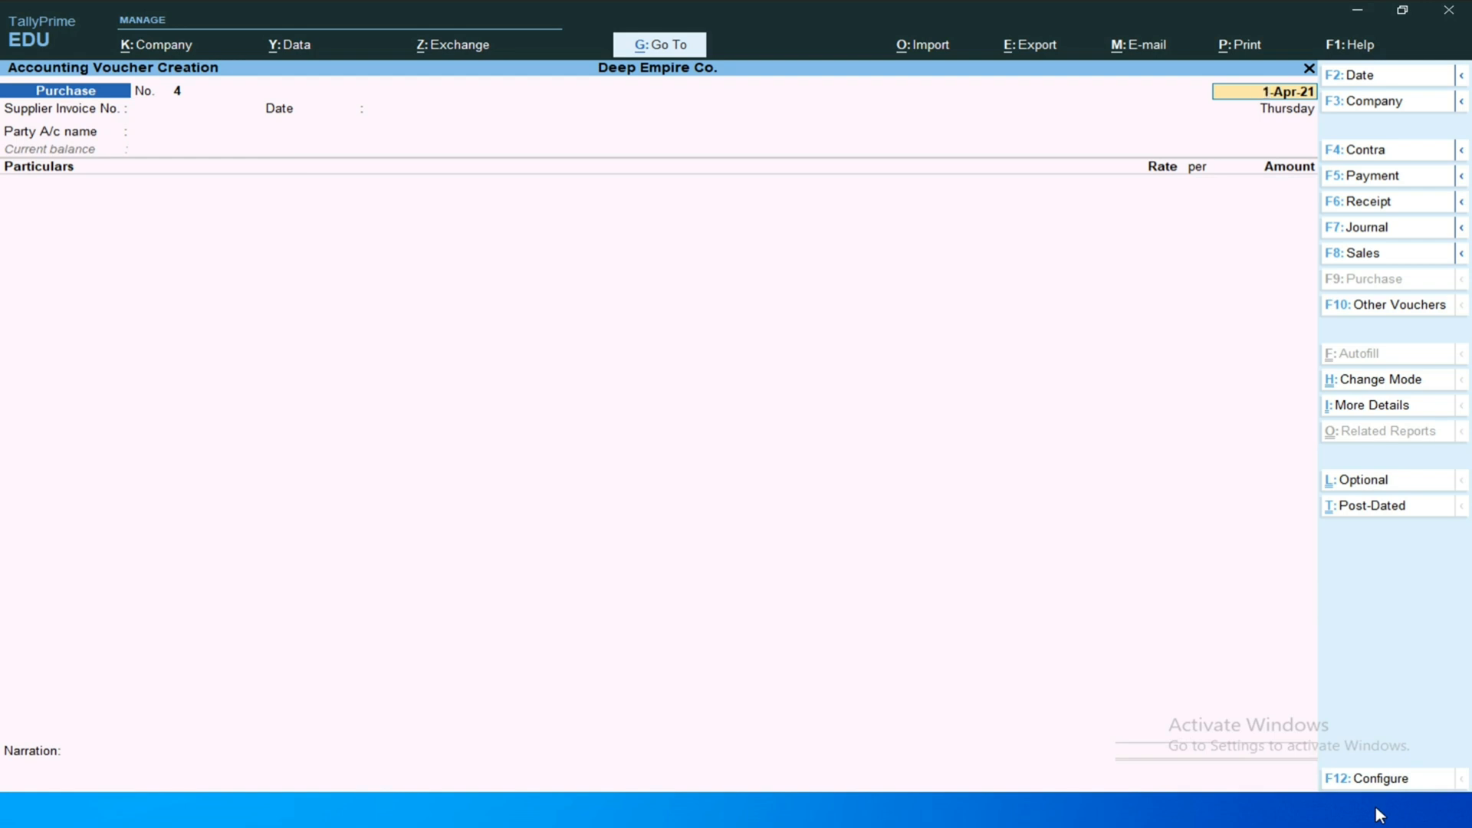
pyautogui.hotkey('ctrl', 'h')
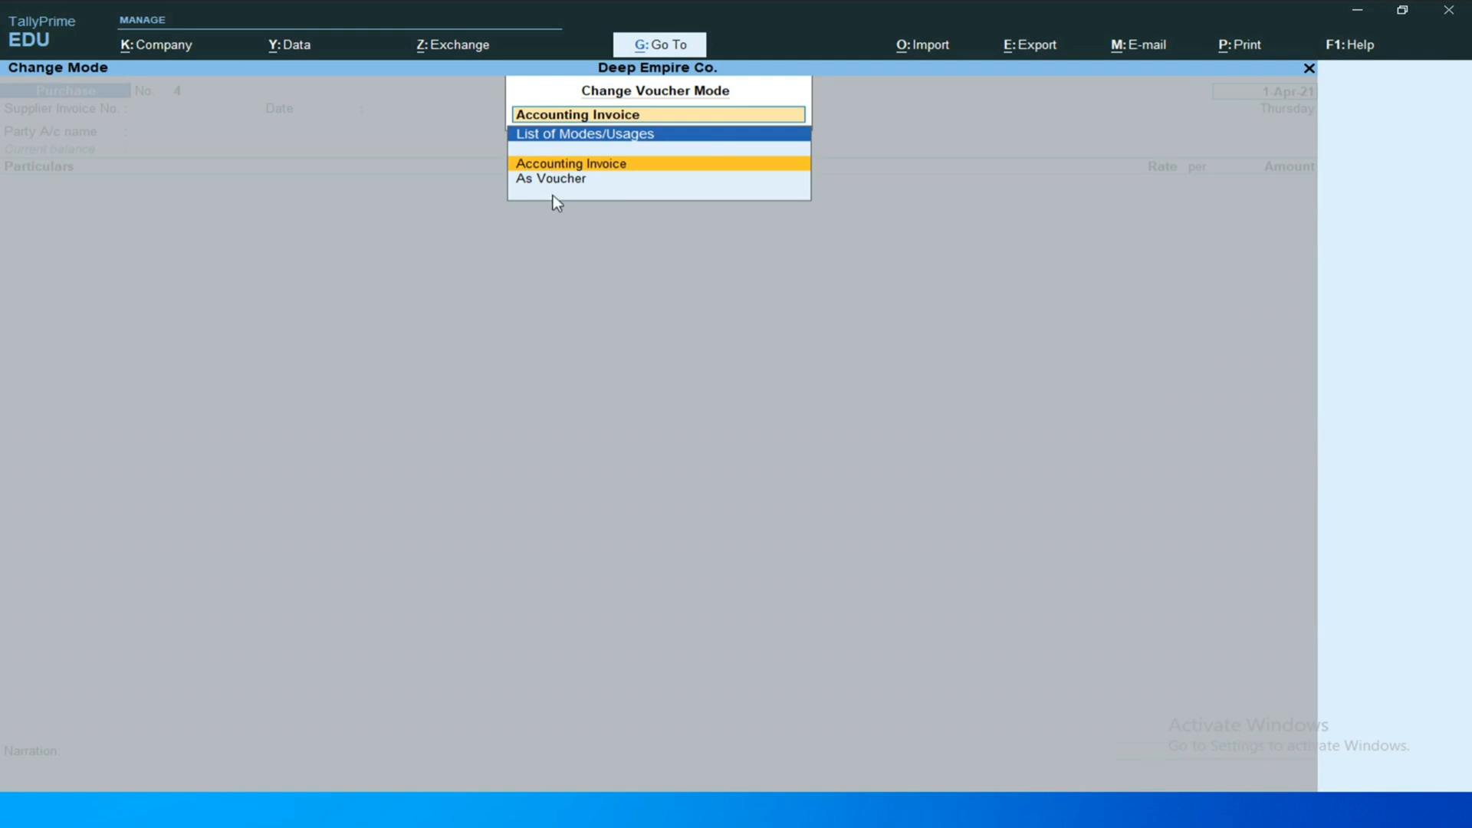
pyautogui.press('Escape')
pyautogui.press('Escape')
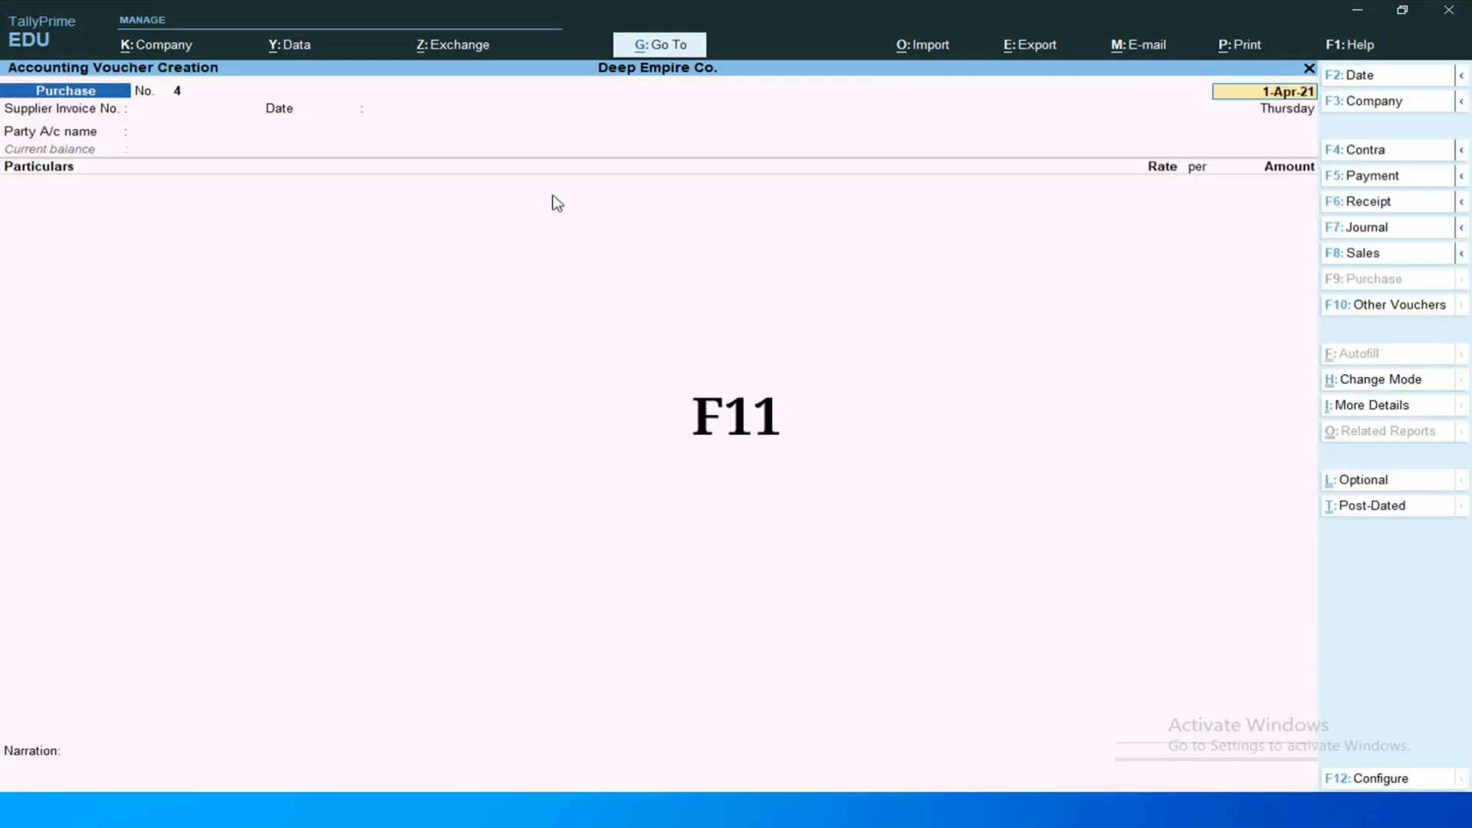
# Set Maintain Inventory to Yes in the company features and save, keeping the other features as they are.
pyautogui.press('F11')
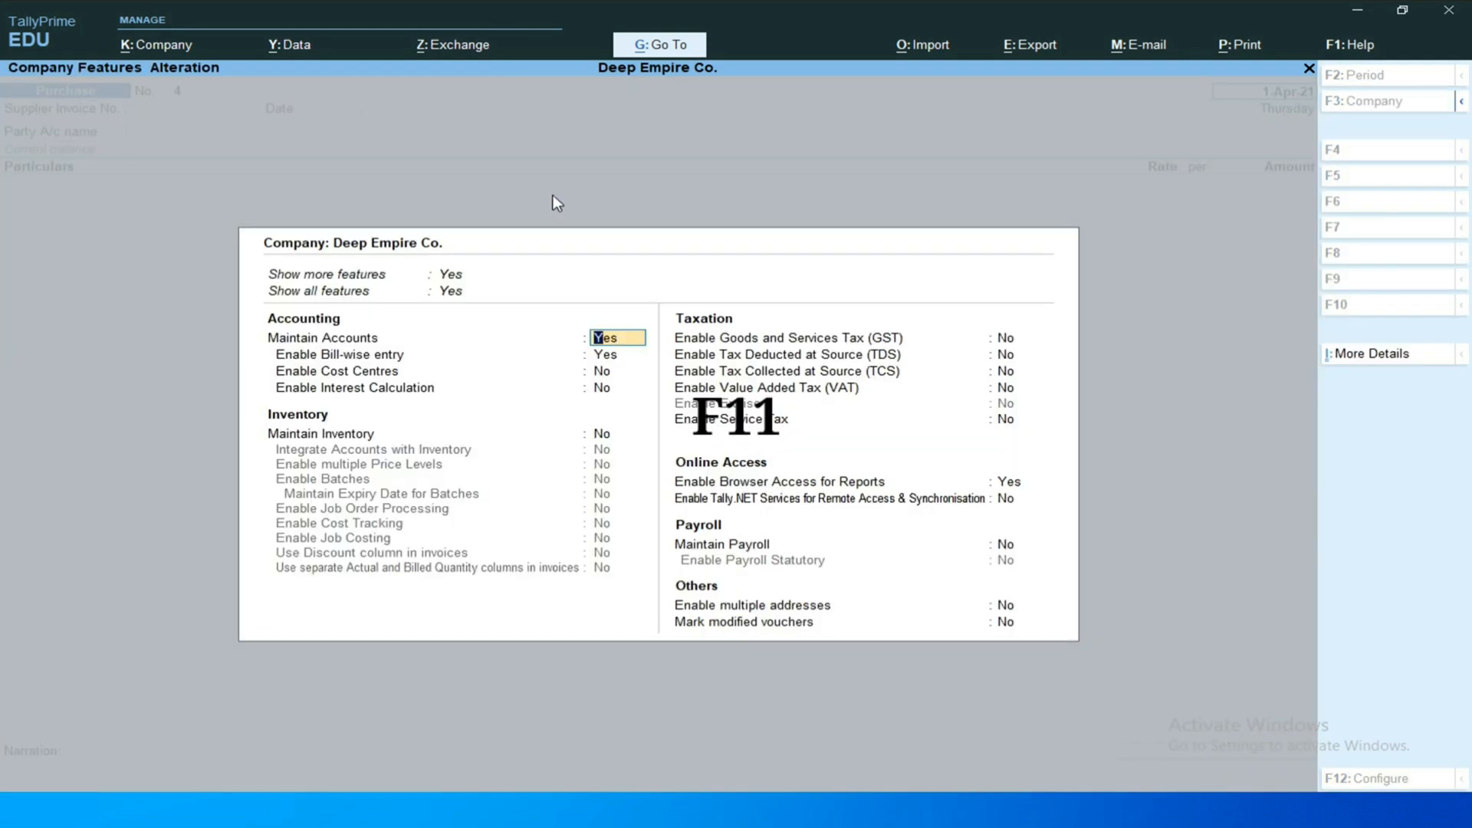
pyautogui.press('Return')
pyautogui.press('Return')
pyautogui.press('Return')
pyautogui.press('Return')
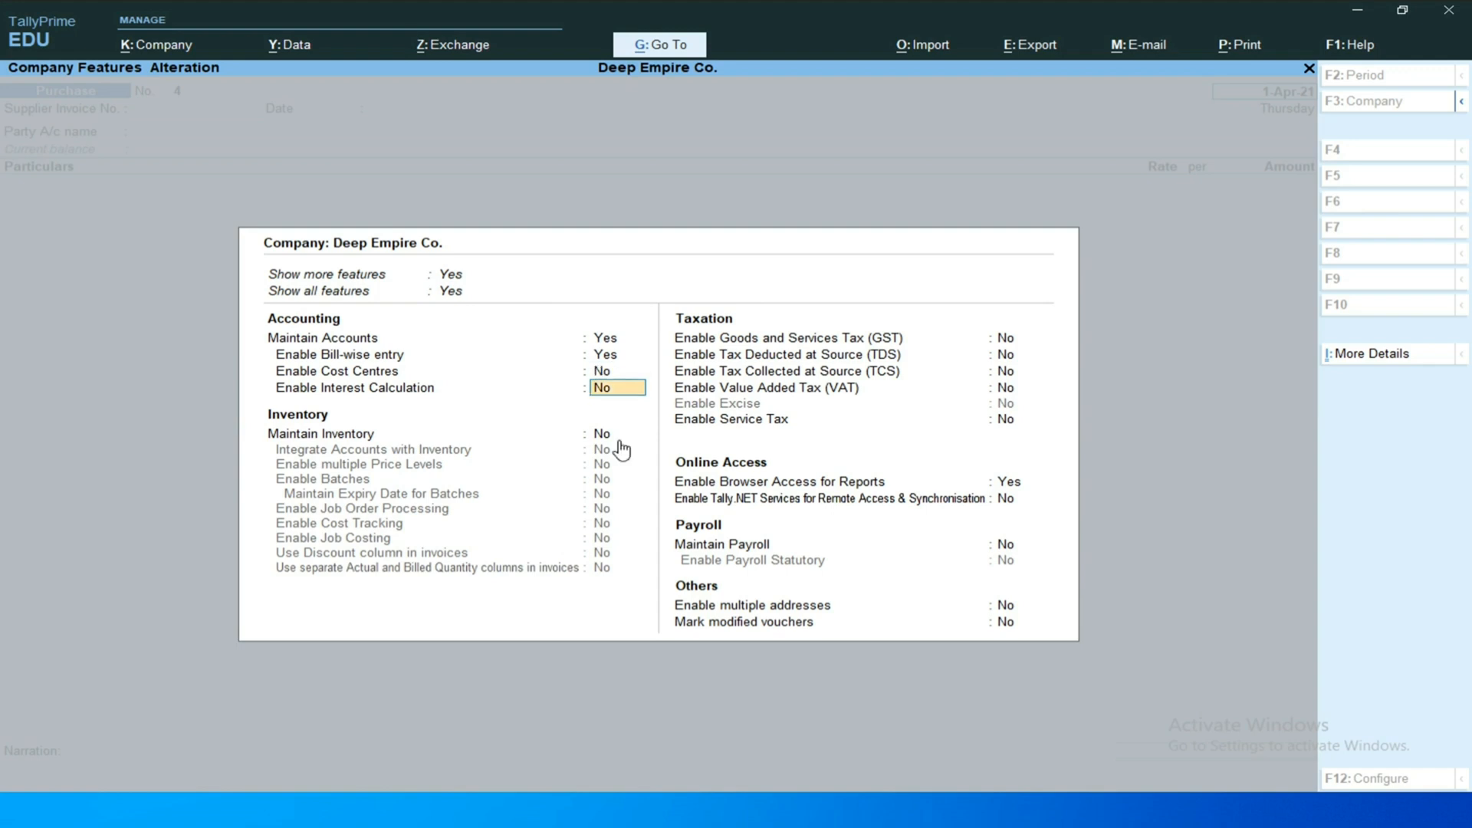
pyautogui.press('y')
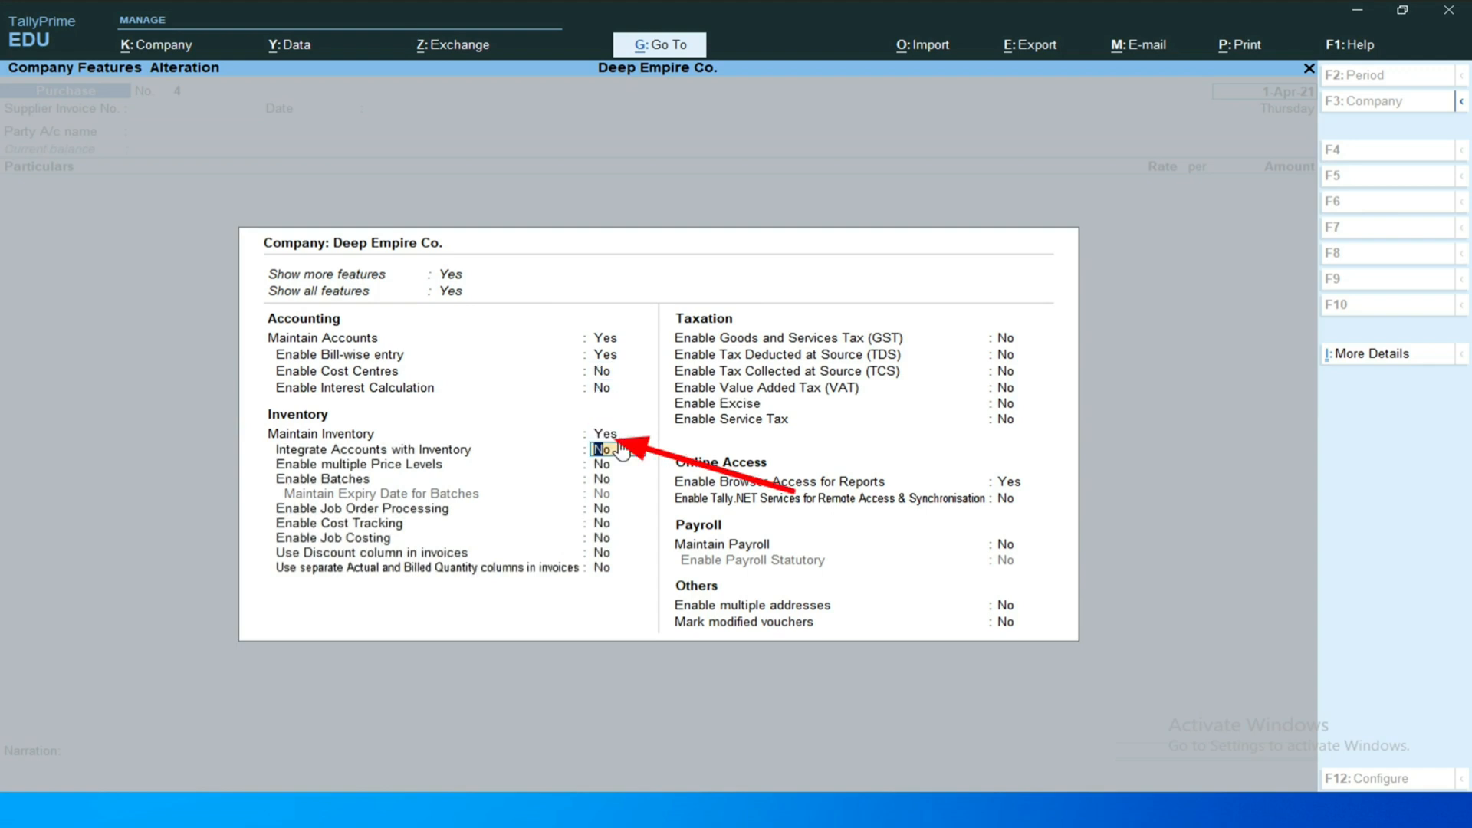
pyautogui.press('Up')
pyautogui.press('Return')
pyautogui.hotkey('ctrl', 'a')
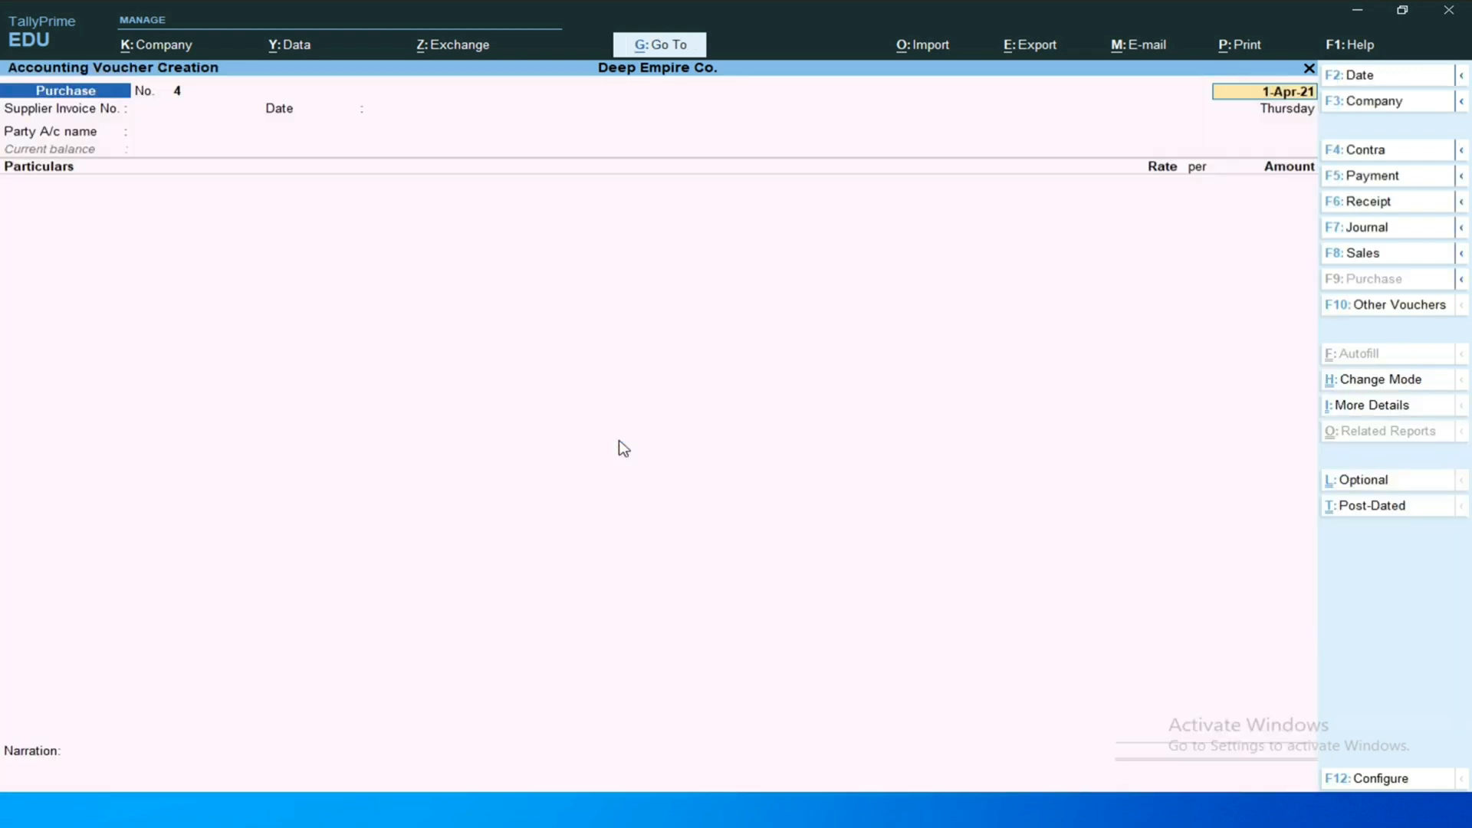
# Switch the purchase voucher to Item Invoice mode and leave the voucher.
pyautogui.click(1353, 387)
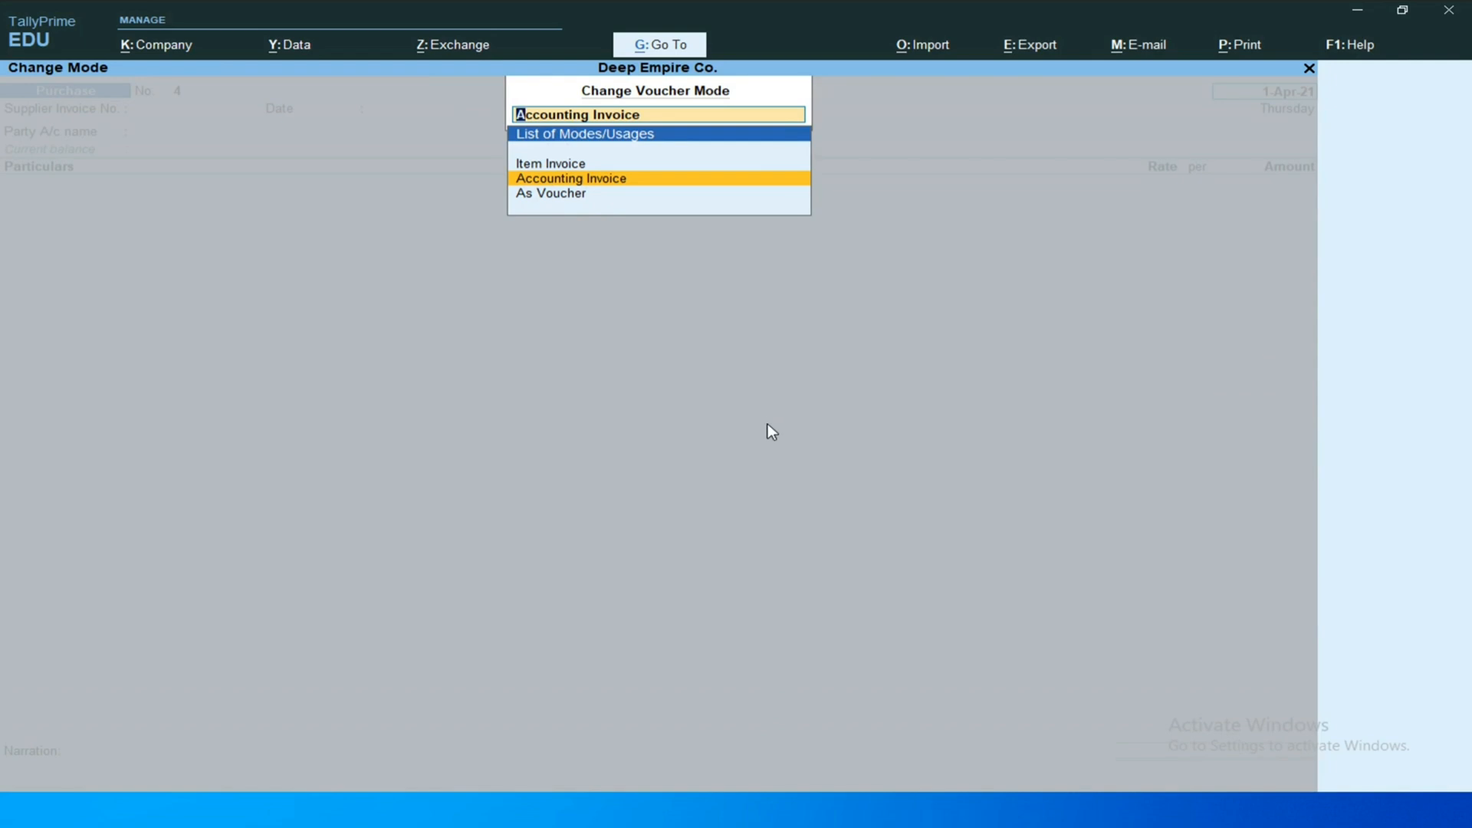
pyautogui.press('Up')
pyautogui.press('Return')
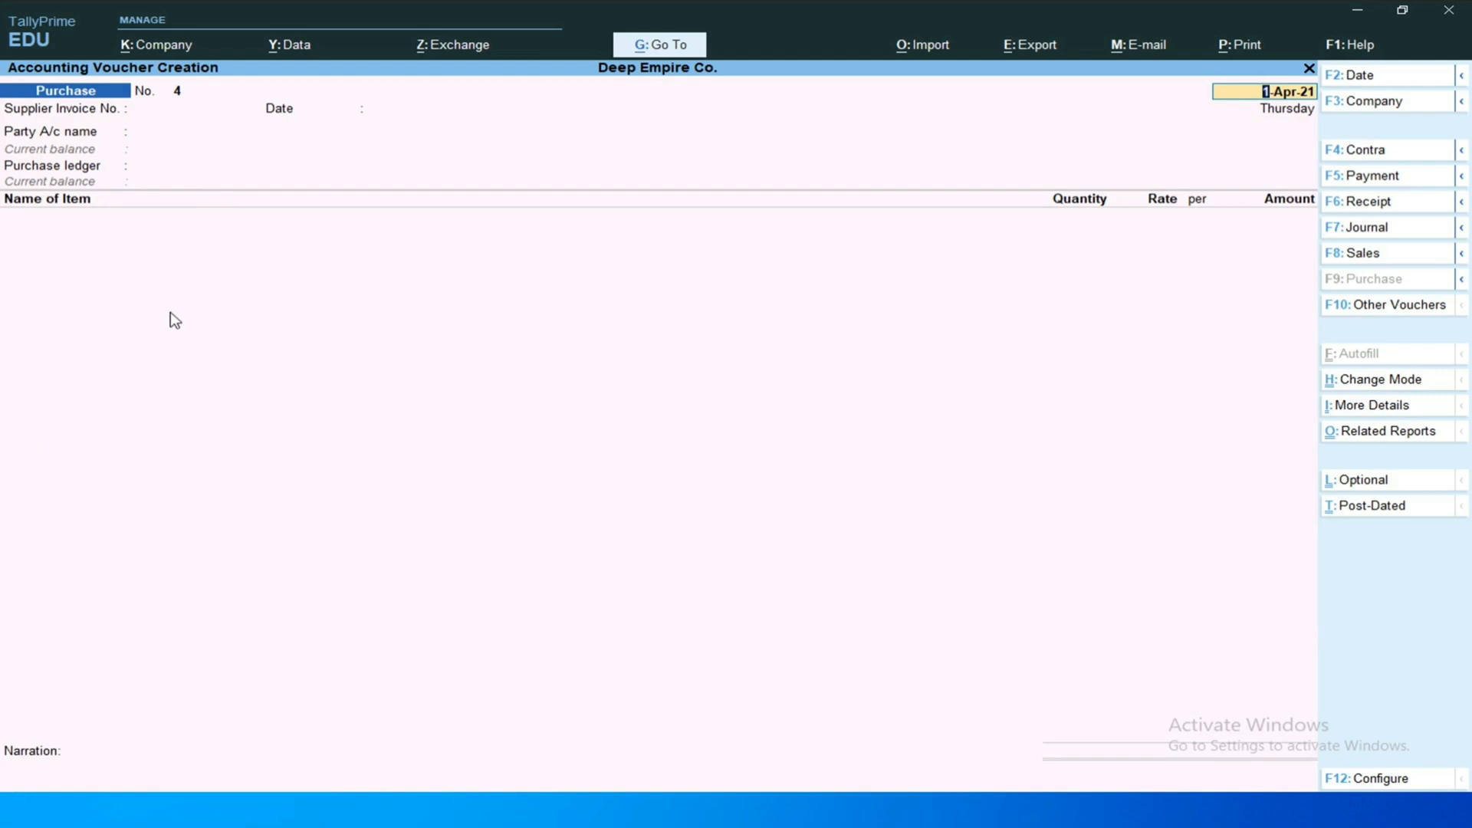
pyautogui.press('Escape')
pyautogui.press('Return')
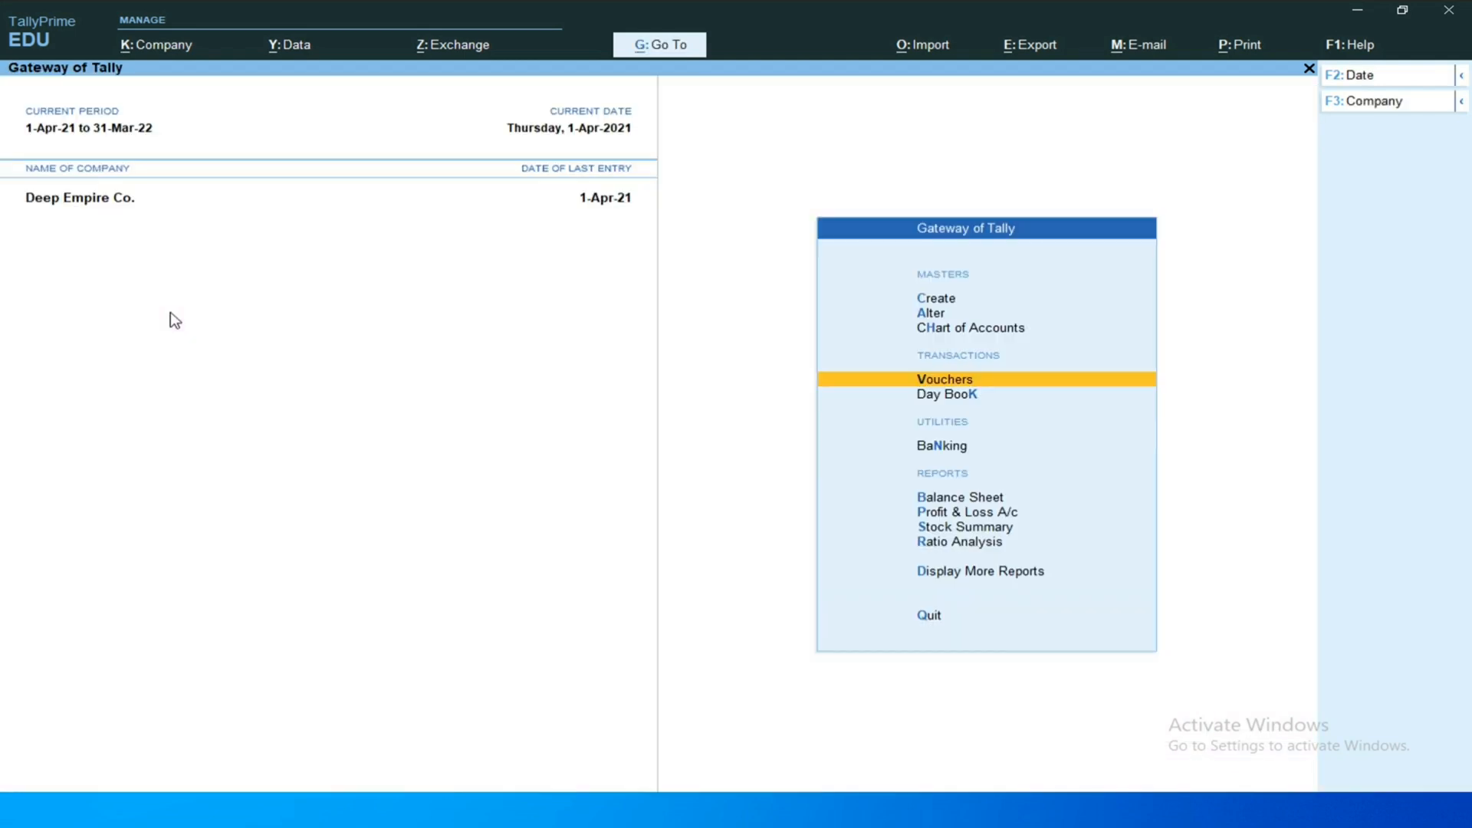
# Start a new simple unit of measure under the inventory masters with the symbol pcs.
pyautogui.press('Up')
pyautogui.press('Up')
pyautogui.press('Up')
pyautogui.press('Return')
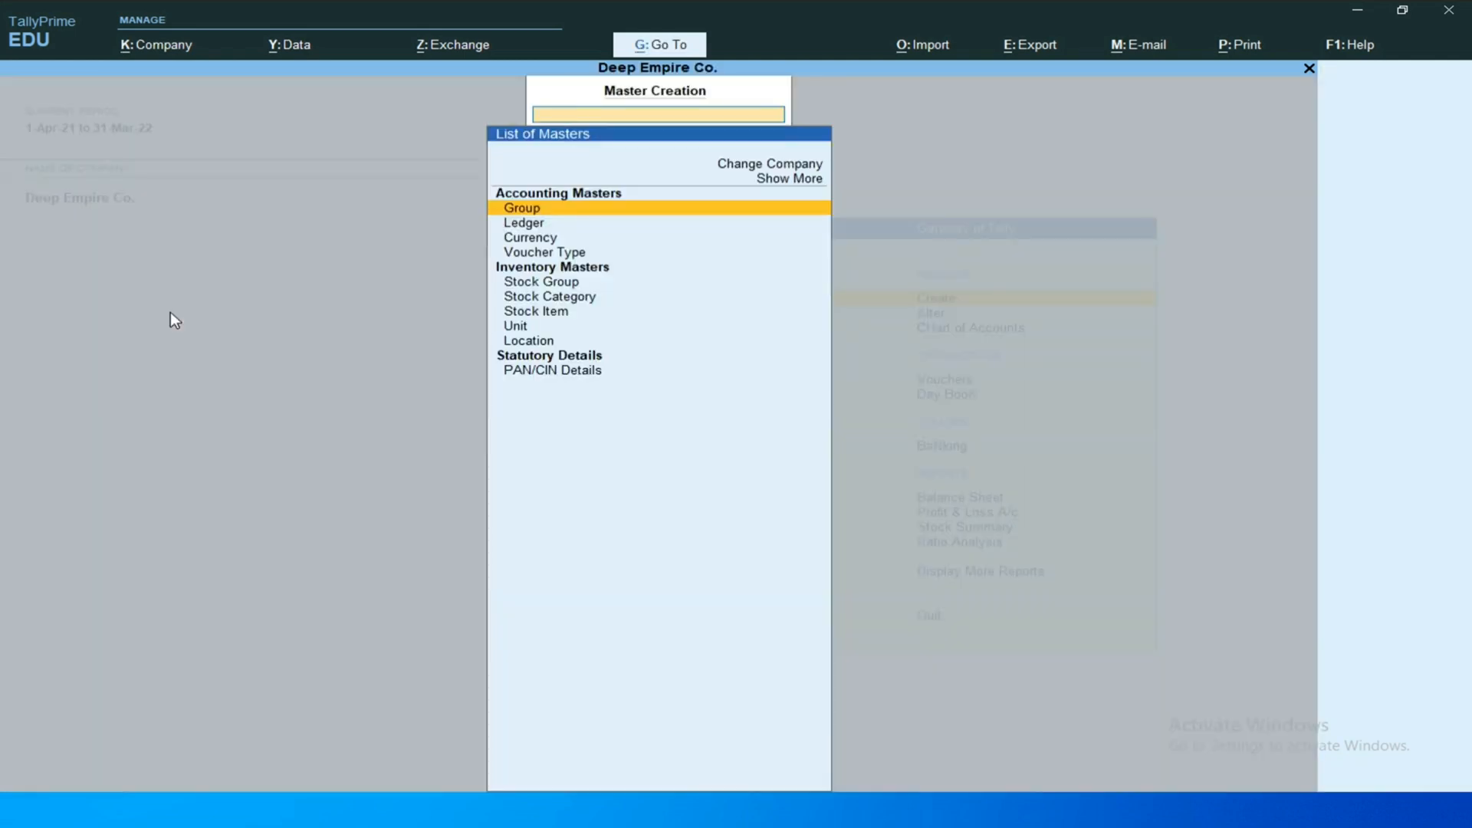
pyautogui.press('Down')
pyautogui.press('Down')
pyautogui.press('Down')
pyautogui.press('Down')
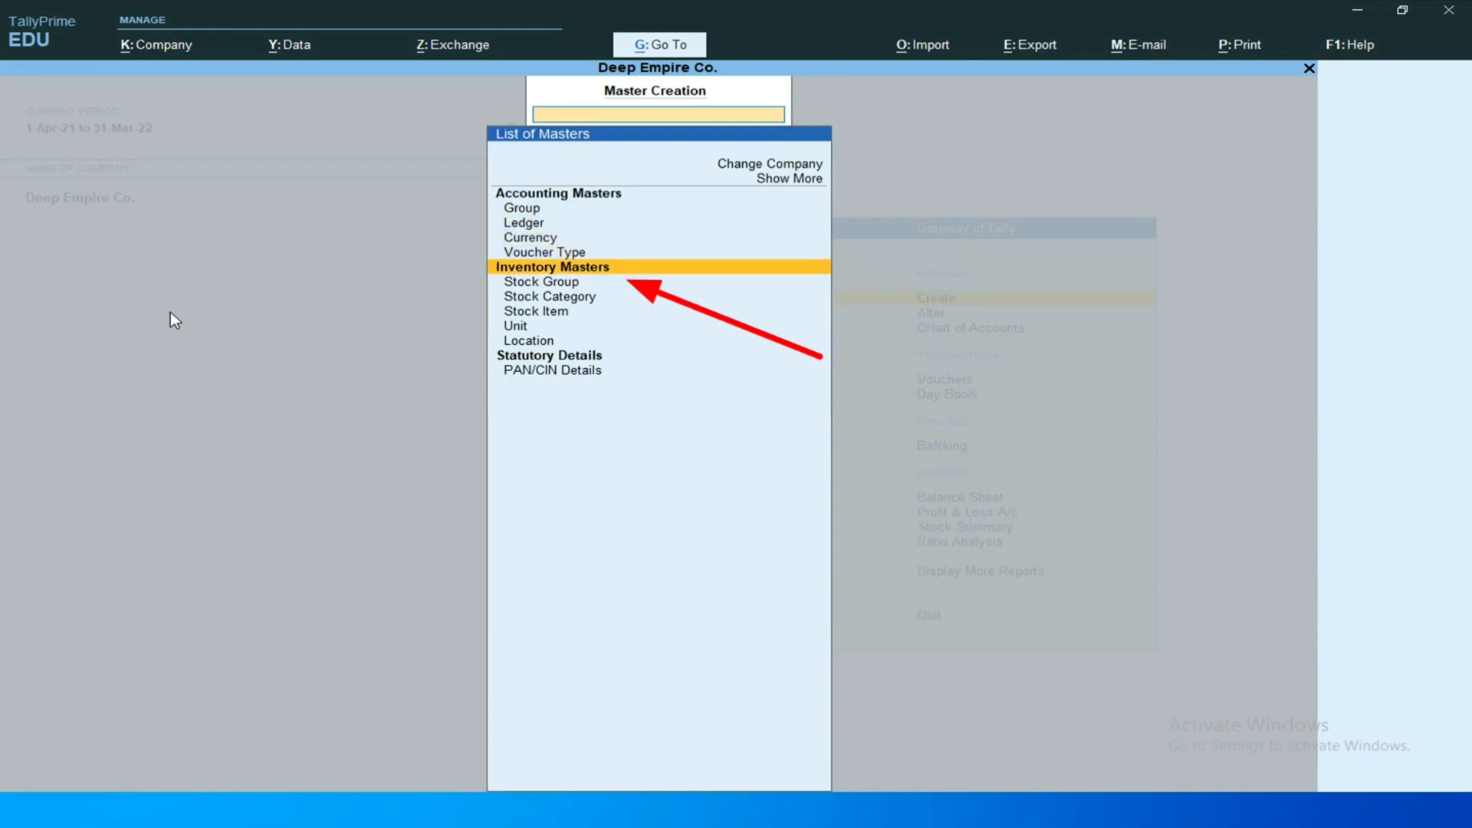
pyautogui.press('Down')
pyautogui.press('Down')
pyautogui.press('Down')
pyautogui.press('Down')
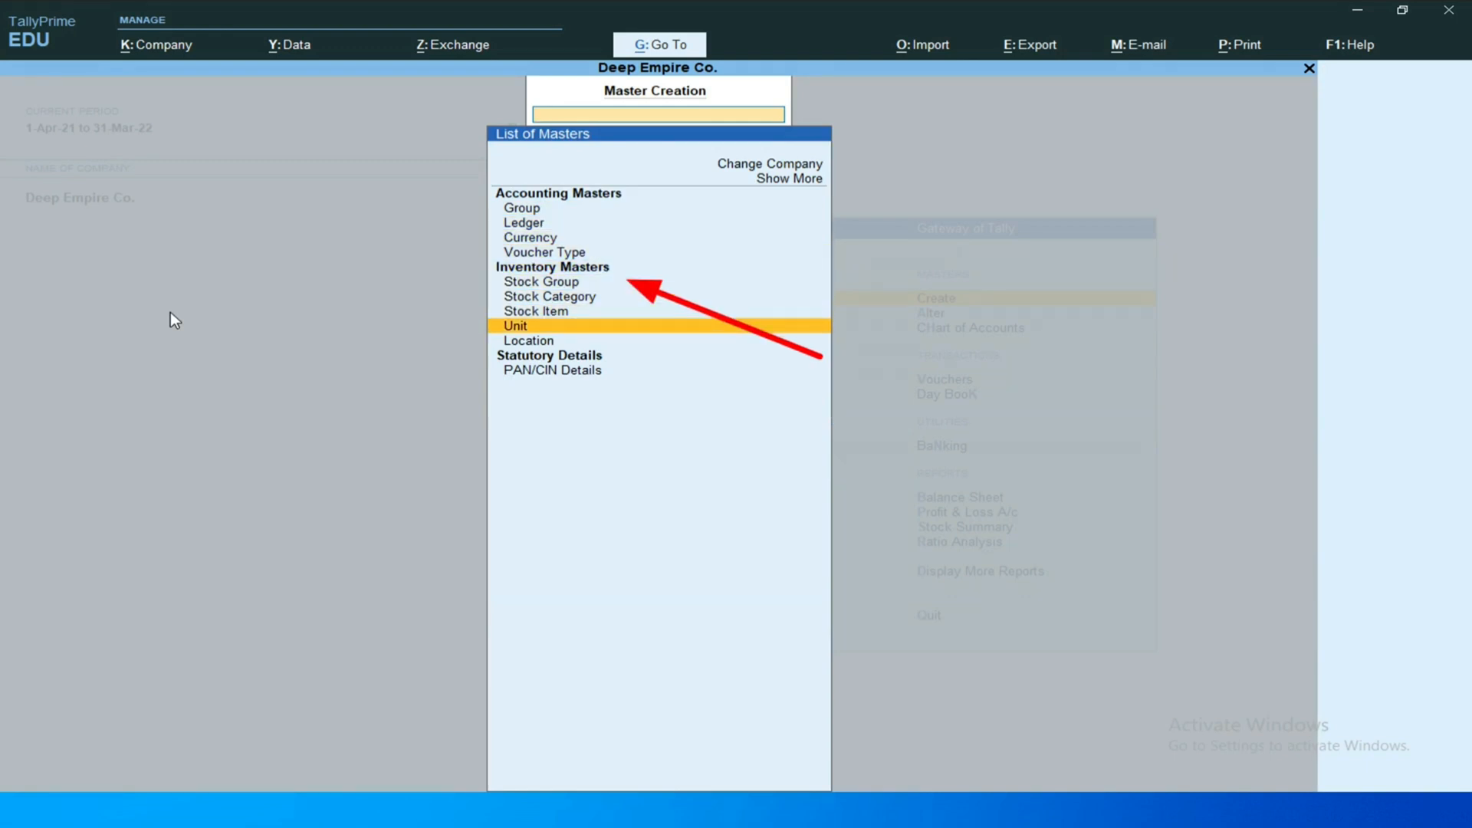
pyautogui.press('Return')
pyautogui.write('pcs')
pyautogui.press('Return')
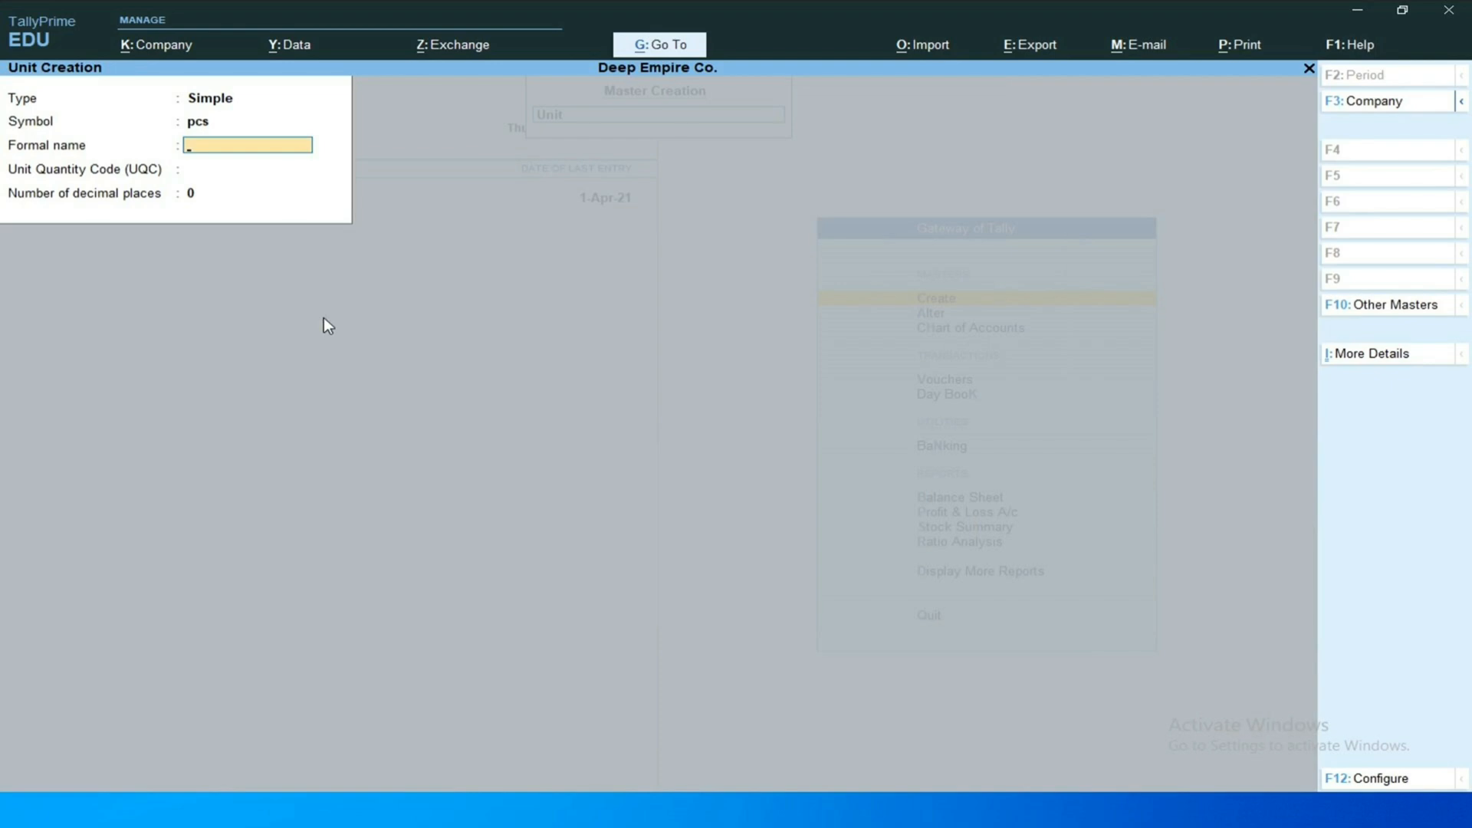
# Give the pcs unit the formal name Pices and the quantity code PCS-PIECES, and save it.
pyautogui.press('Return')
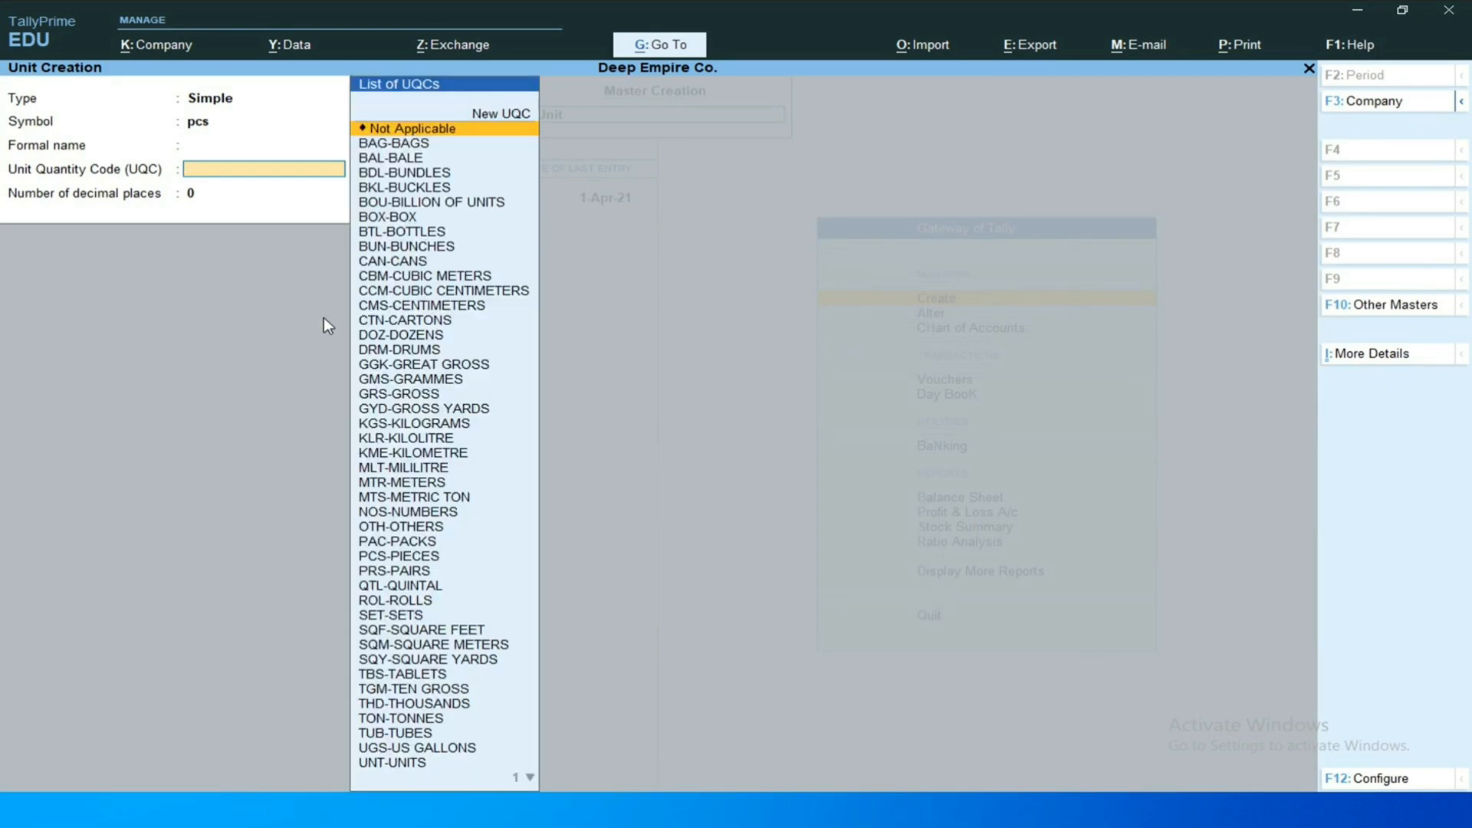
pyautogui.press('BackSpace')
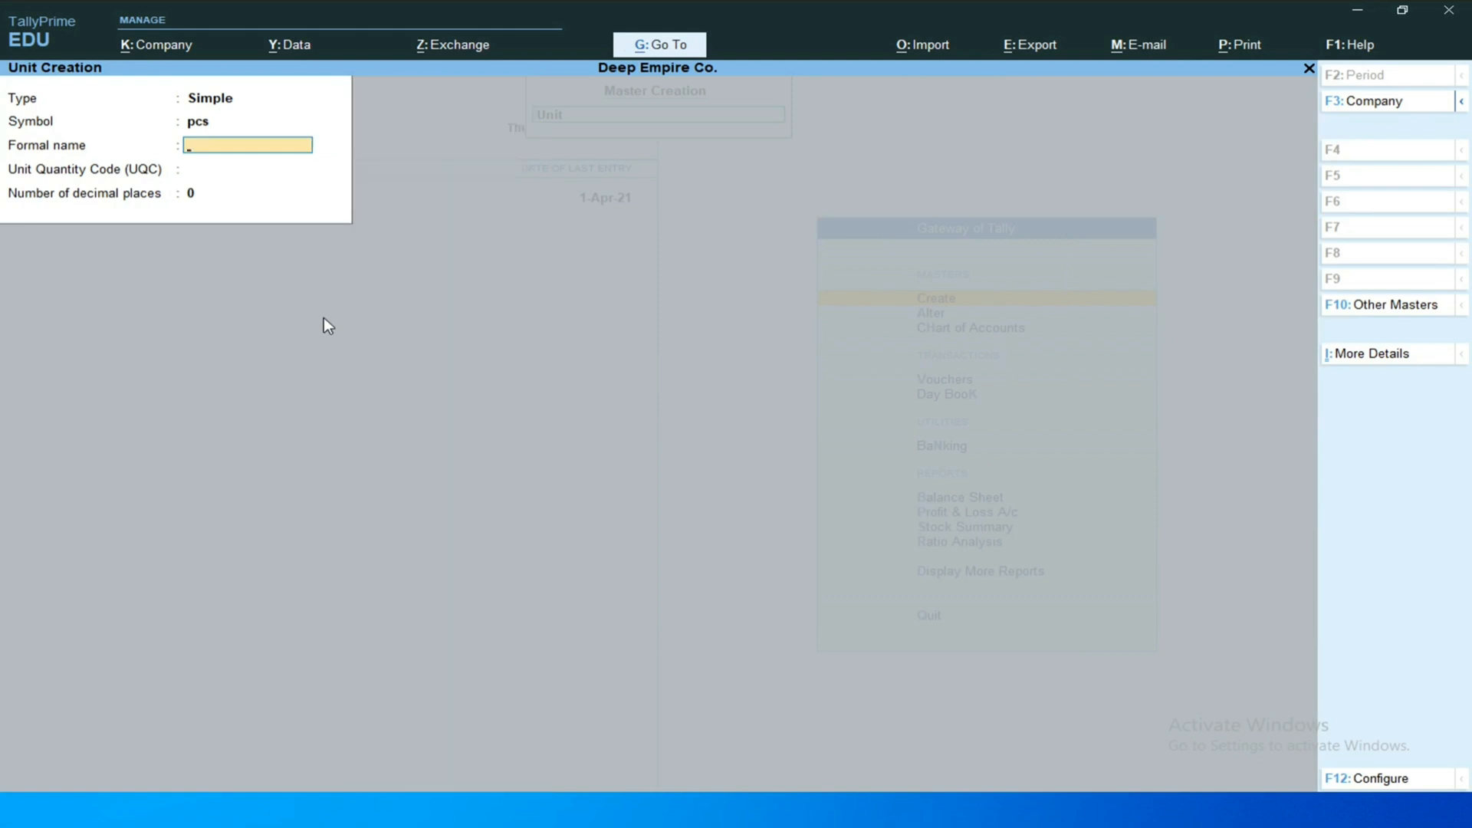
pyautogui.write('Pices')
pyautogui.press('Return')
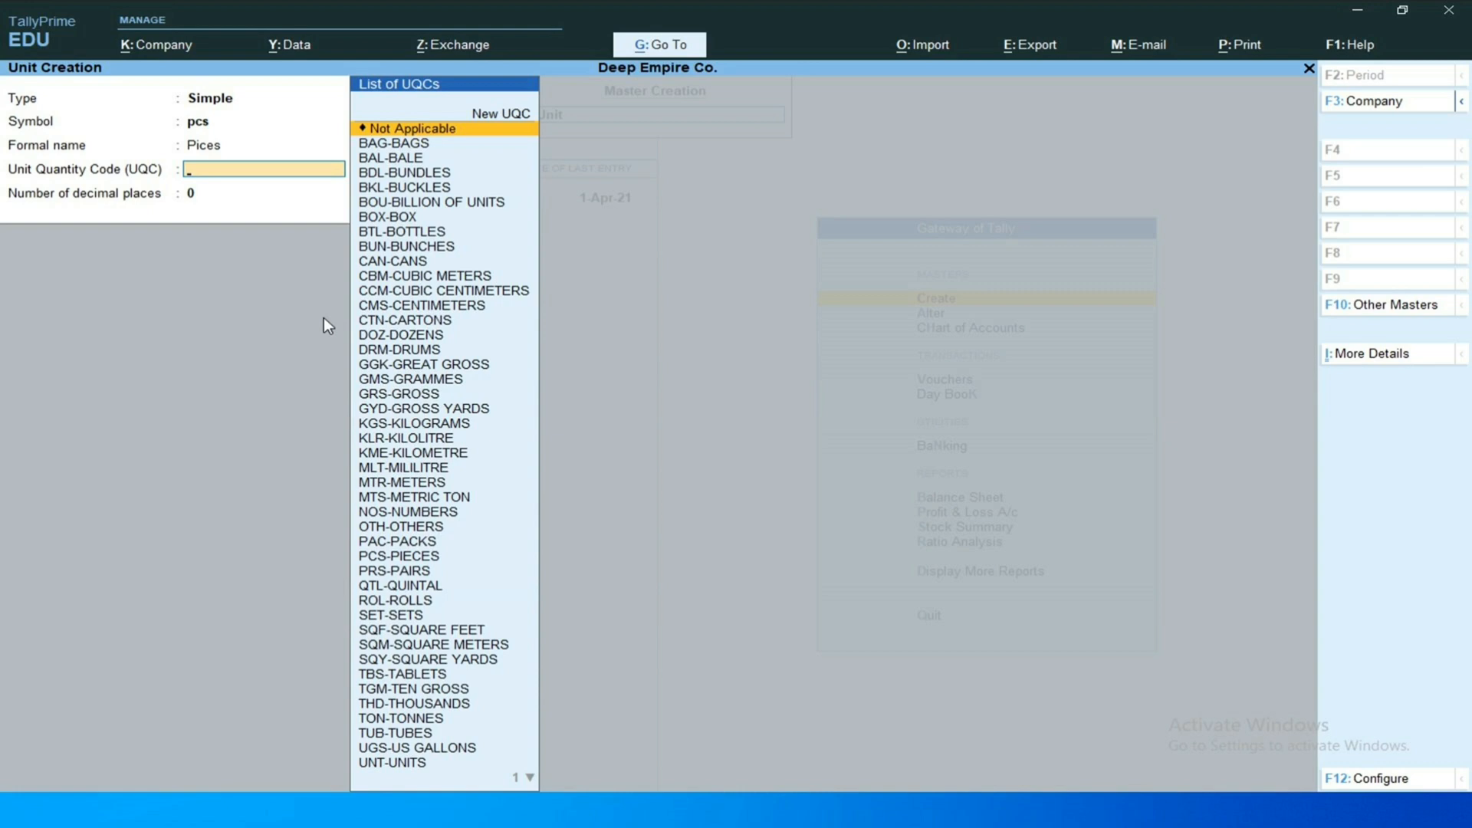
pyautogui.write('pcs')
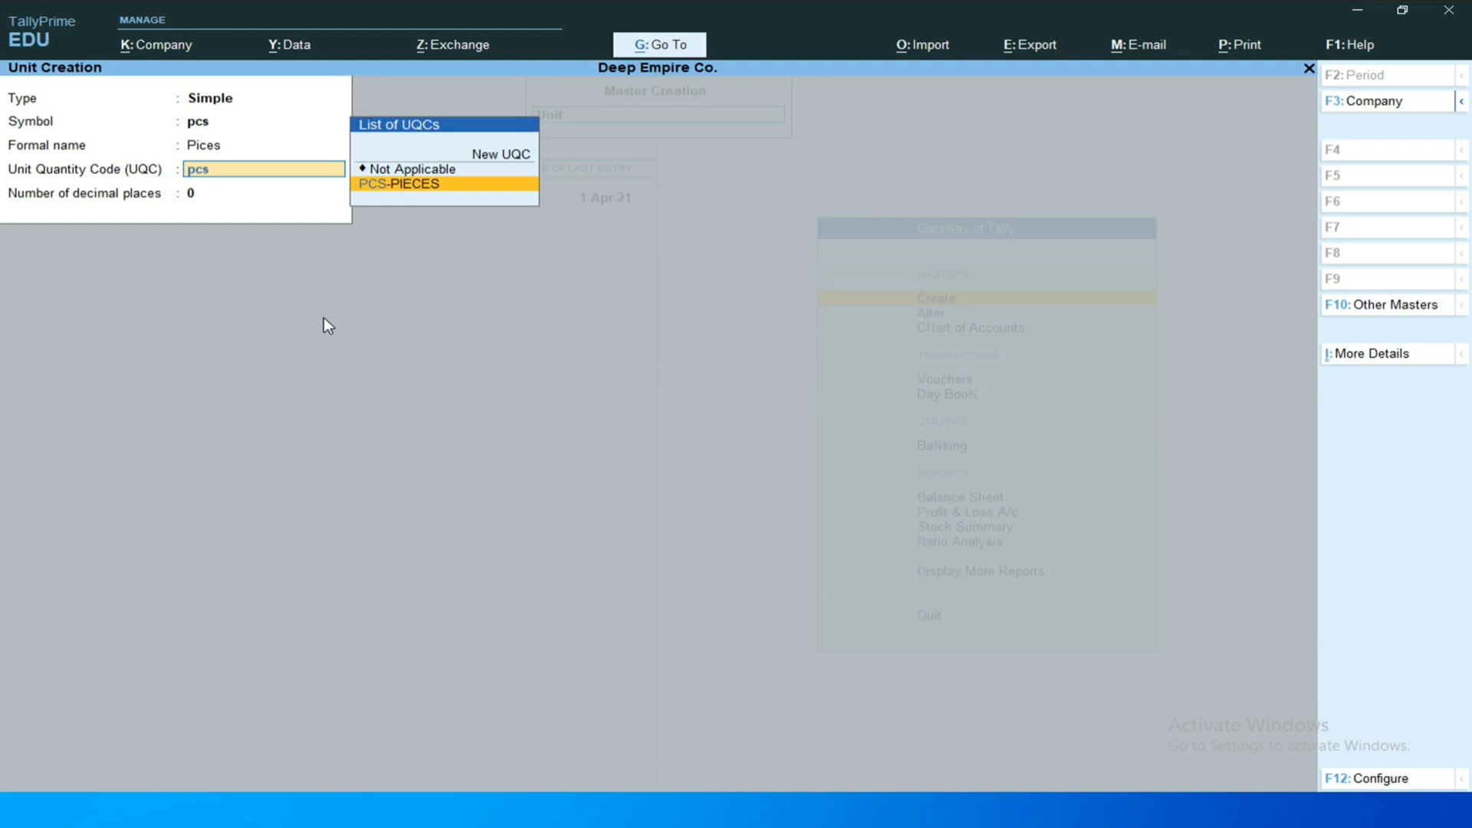
pyautogui.press('Return')
pyautogui.press('Return')
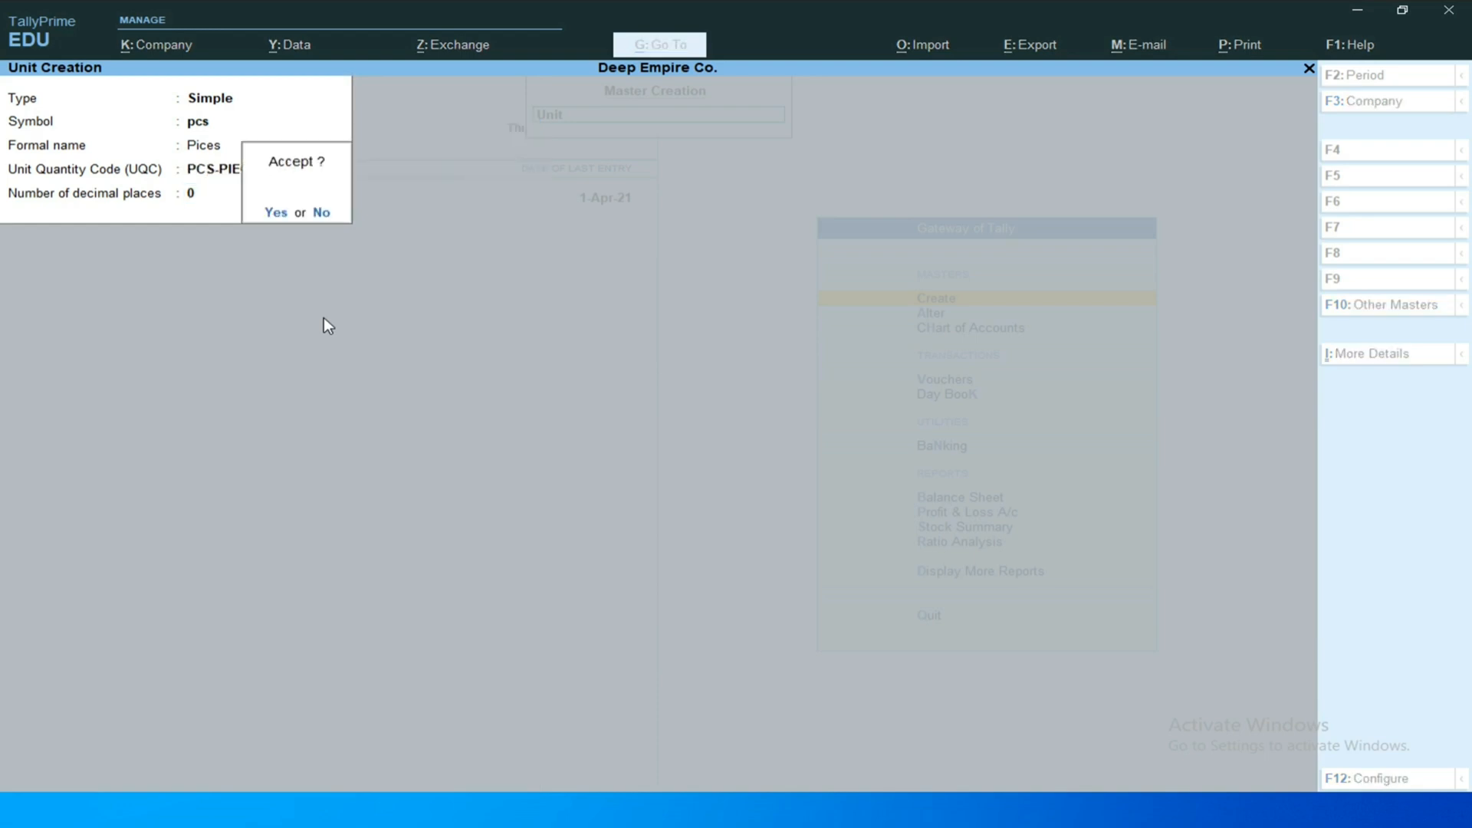
pyautogui.press('Return')
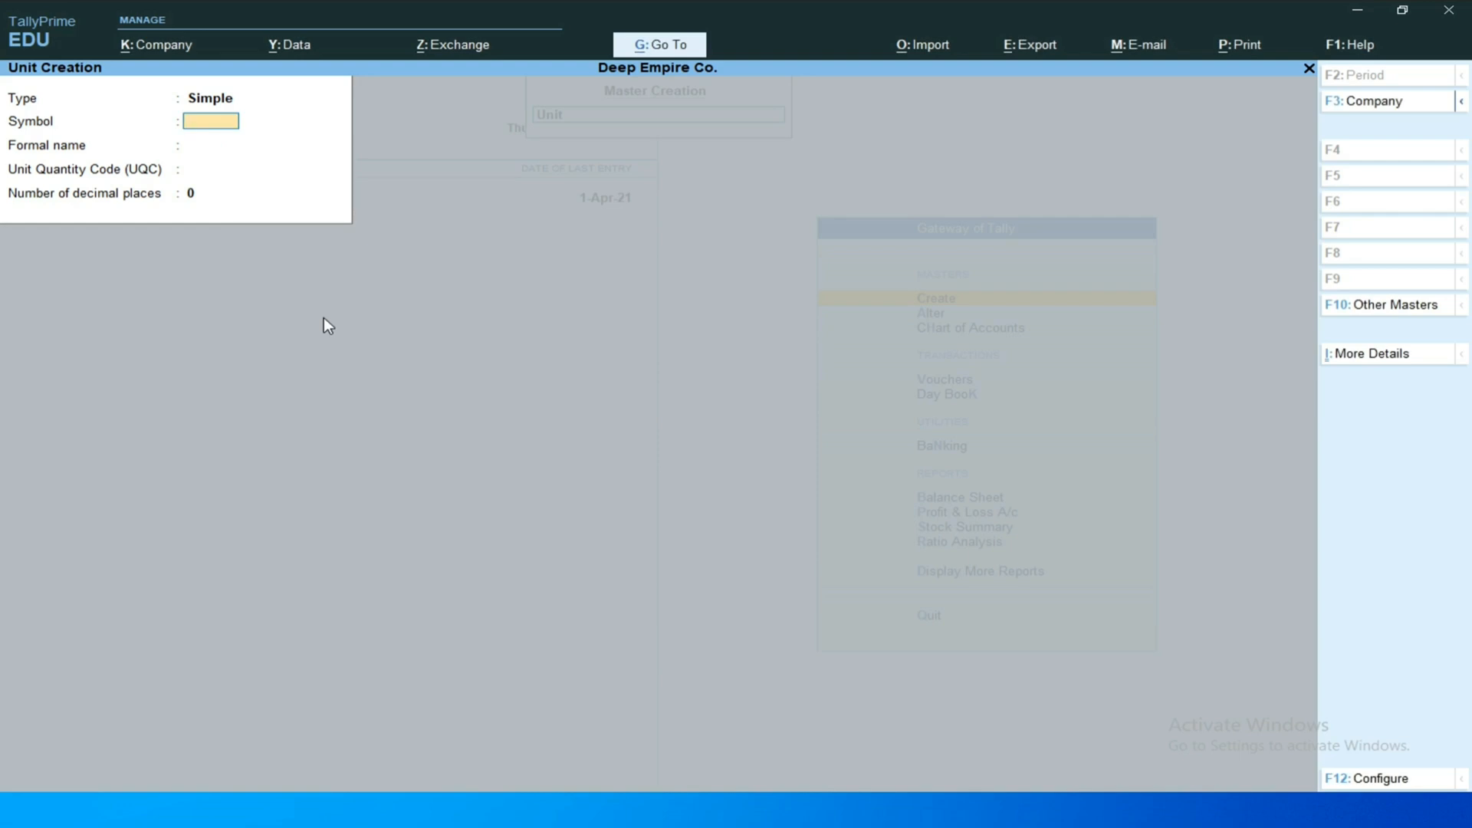
pyautogui.press('Escape')
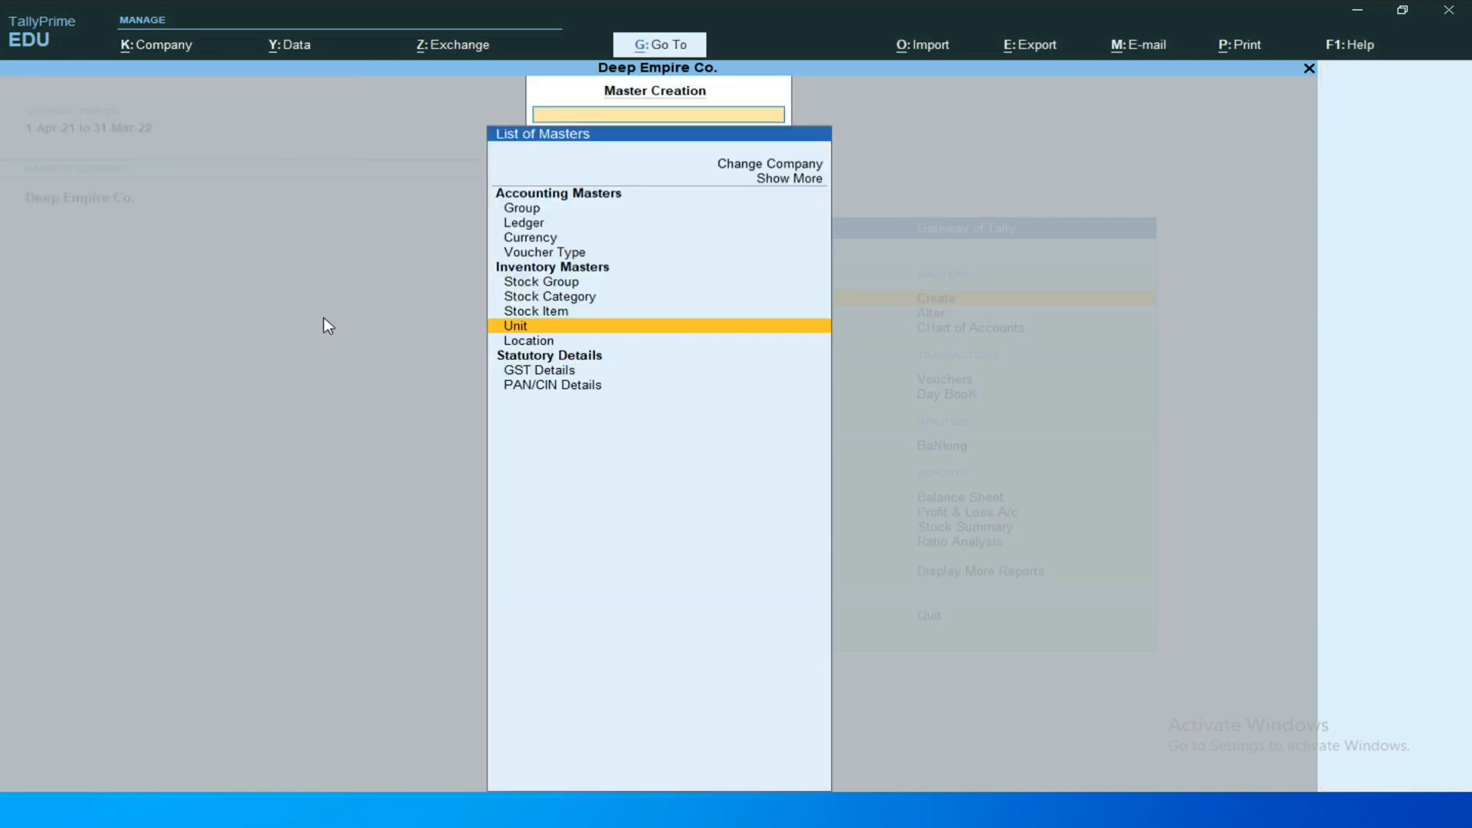
# Start a stock item named Bag under the Primary group and choose pcs as its unit.
pyautogui.press('Up')
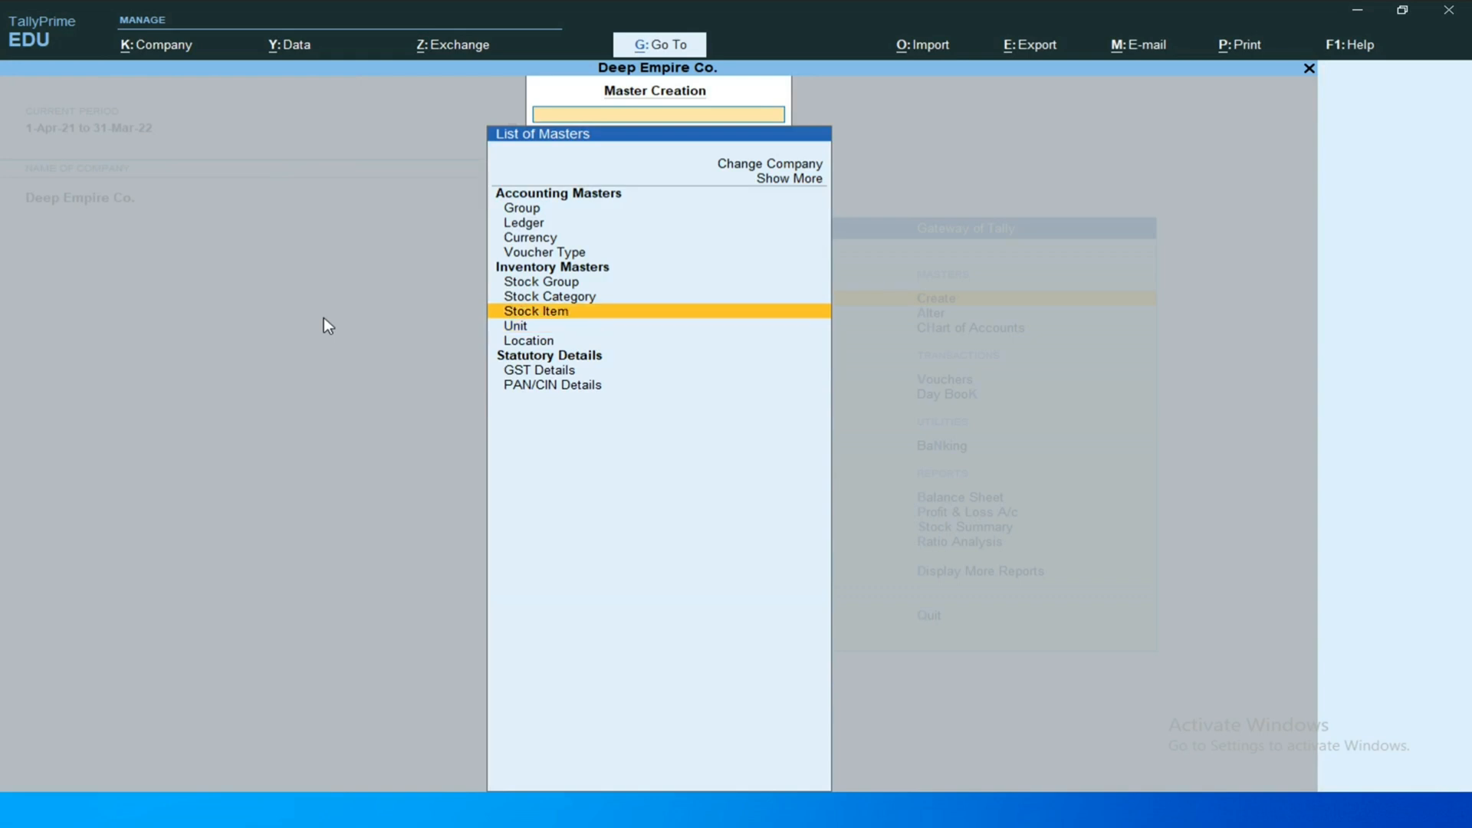
pyautogui.press('Return')
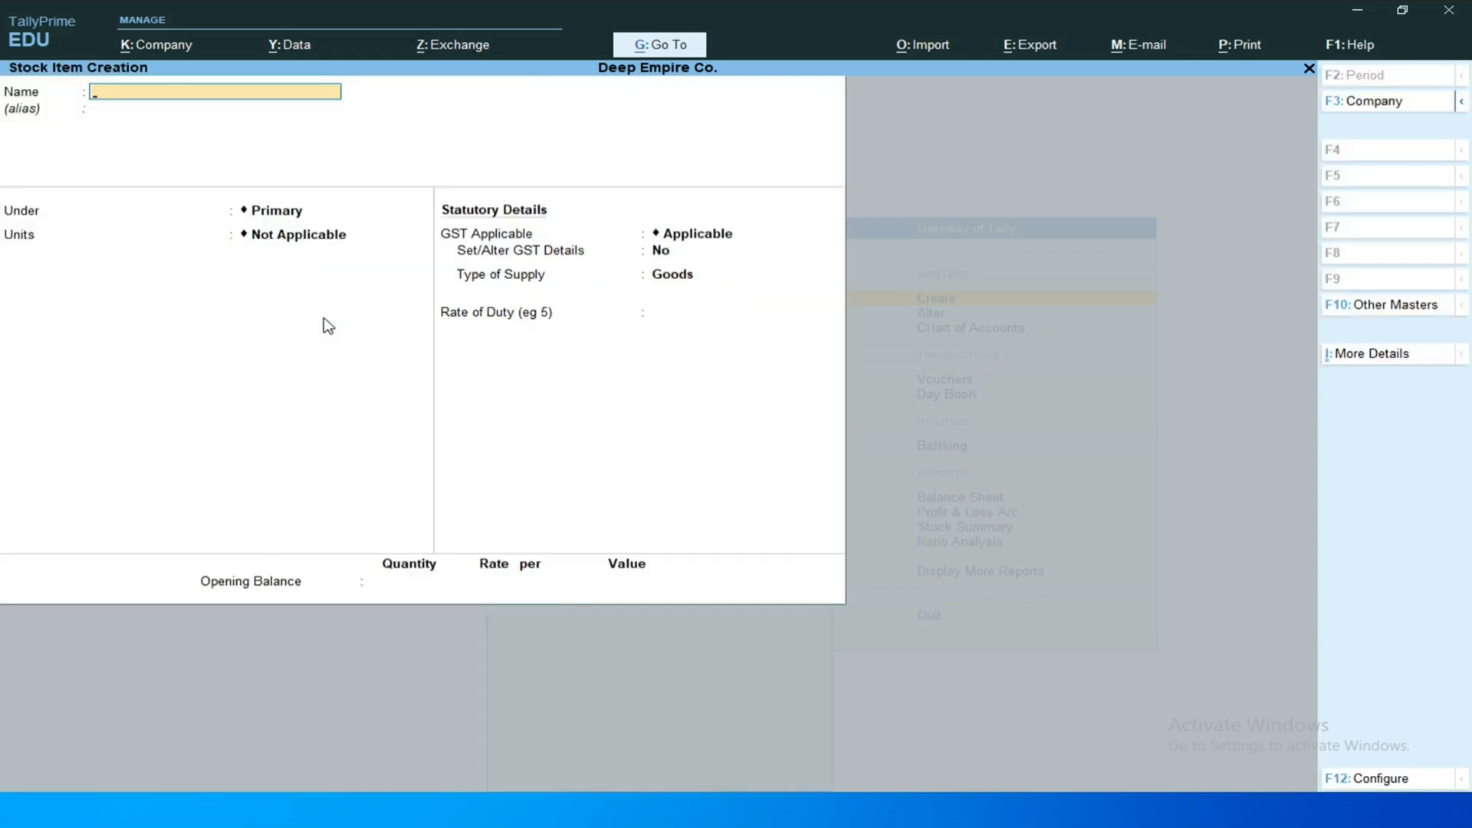
pyautogui.write('Bag')
pyautogui.press('Return')
pyautogui.press('Return')
pyautogui.press('Return')
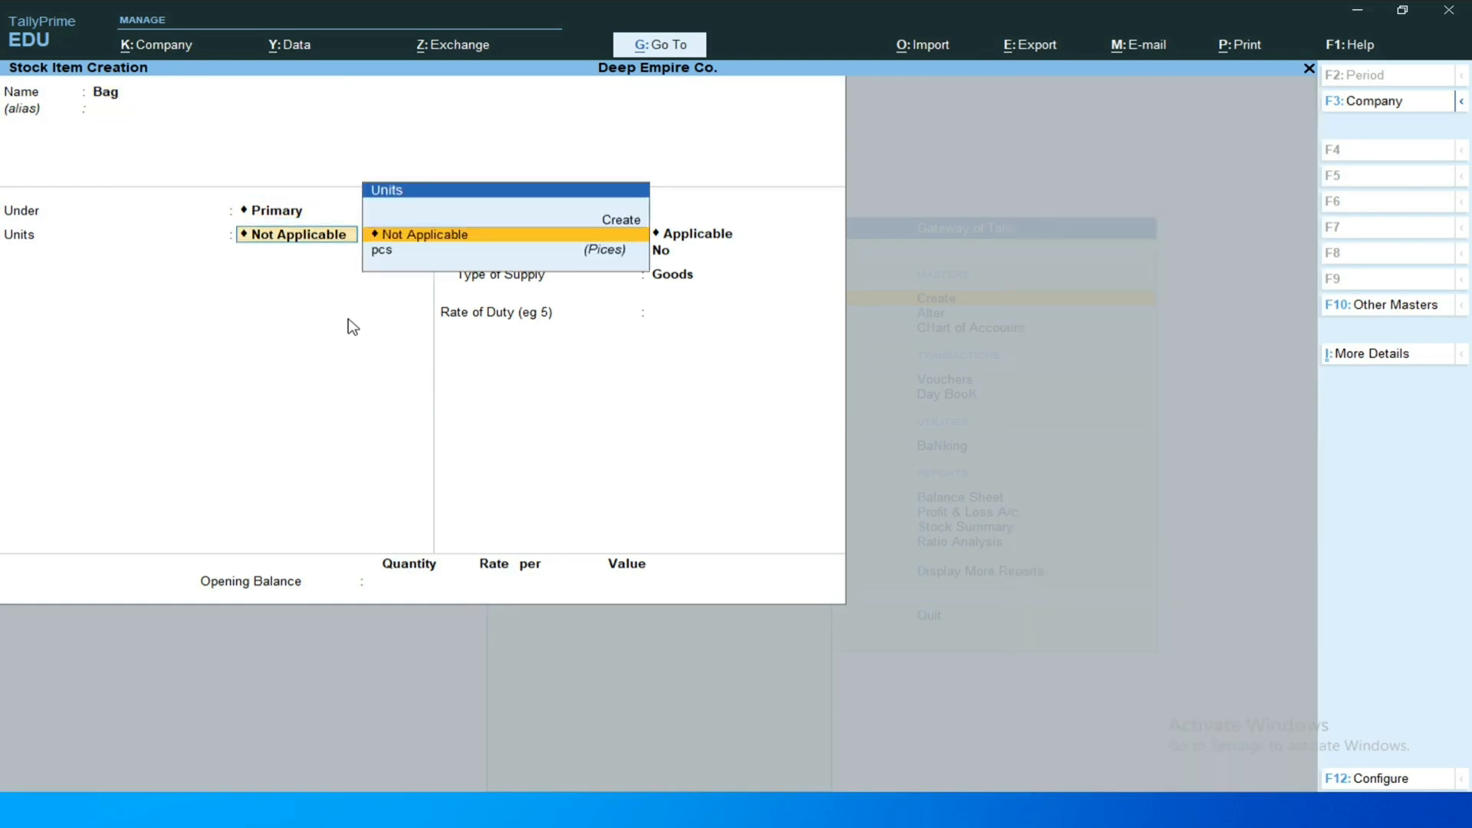
pyautogui.press('BackSpace')
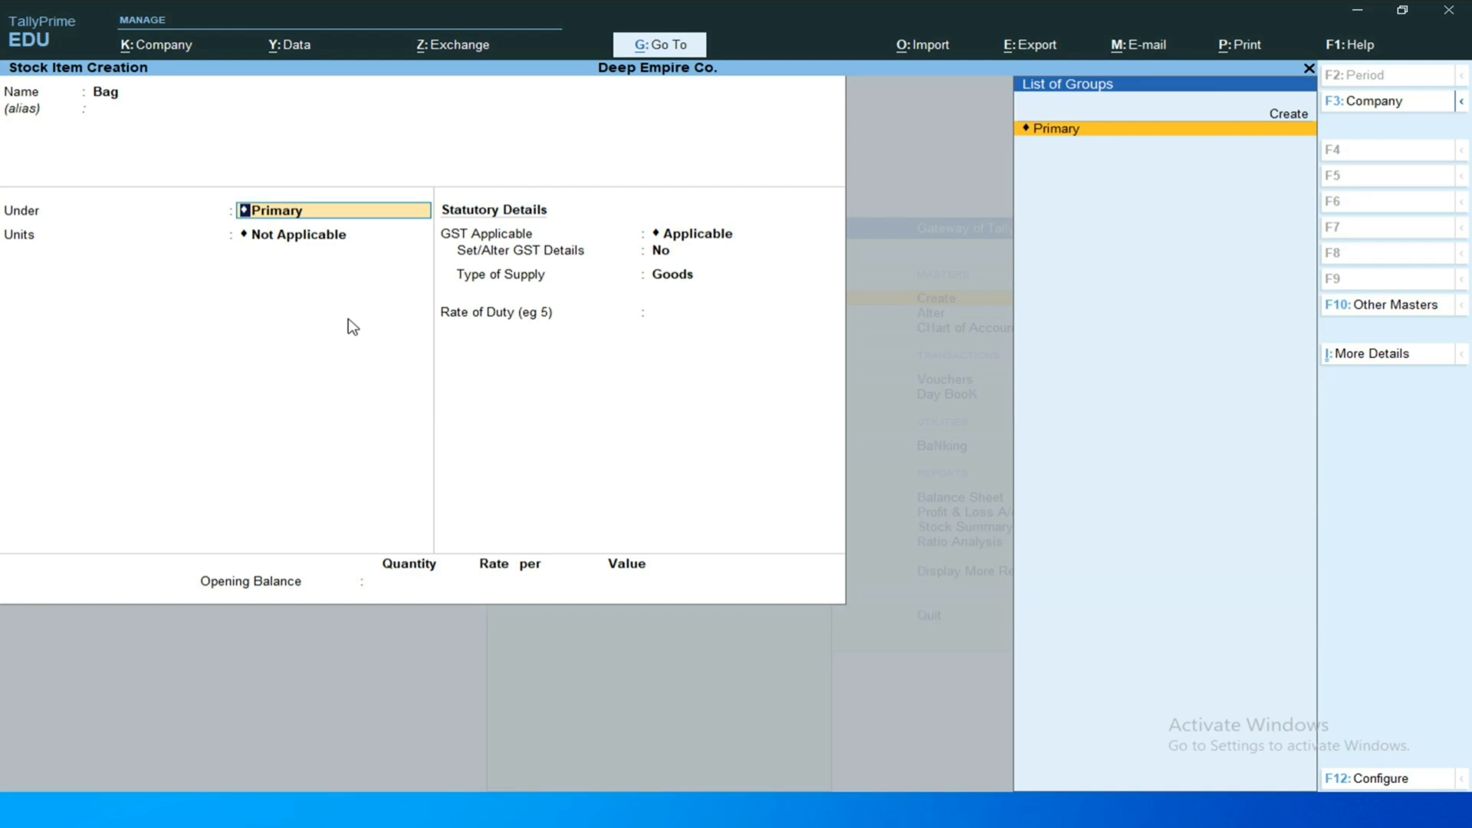
pyautogui.press('Return')
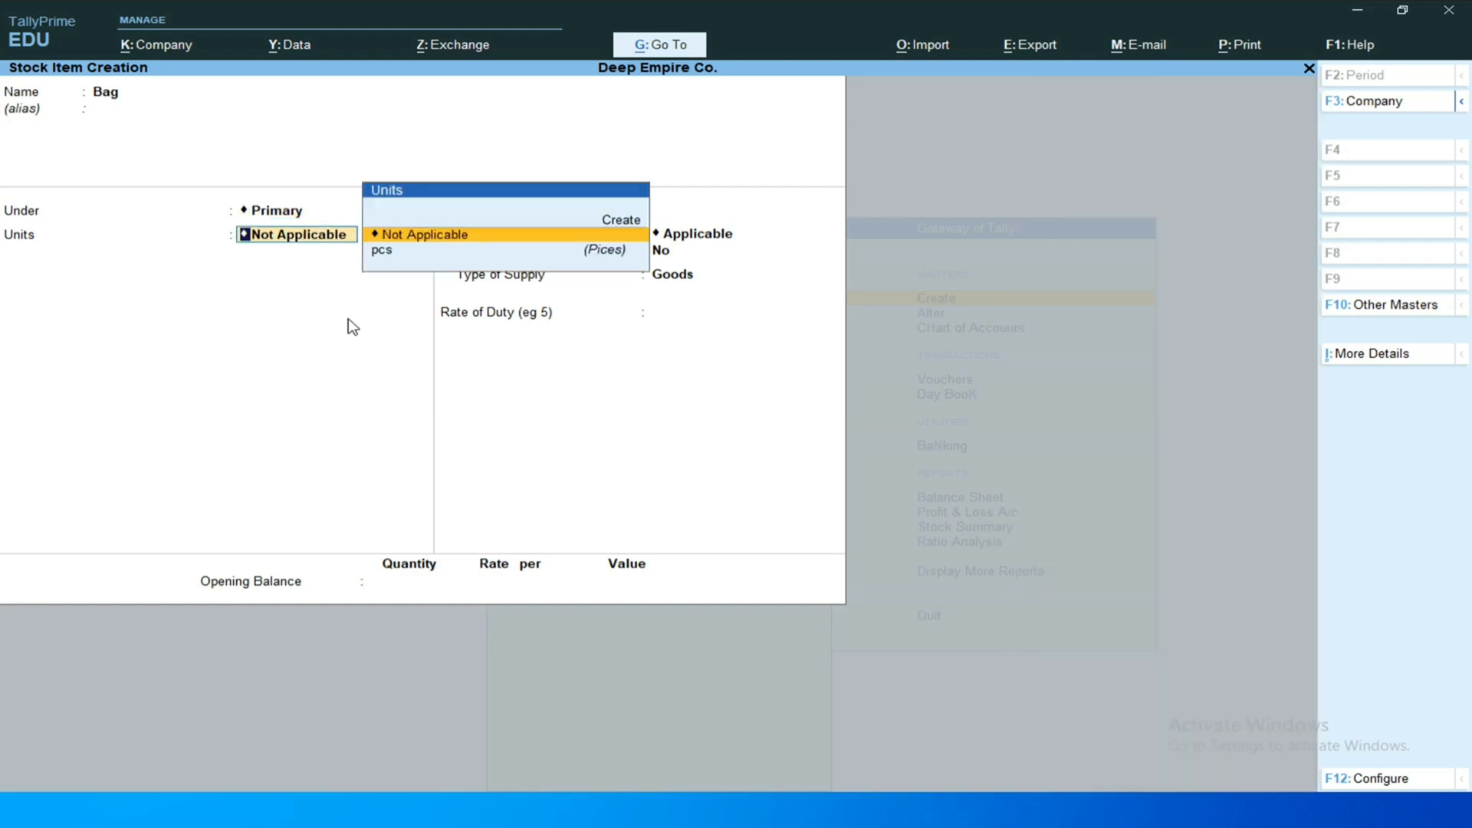
pyautogui.press('Up')
pyautogui.press('Down')
pyautogui.press('Down')
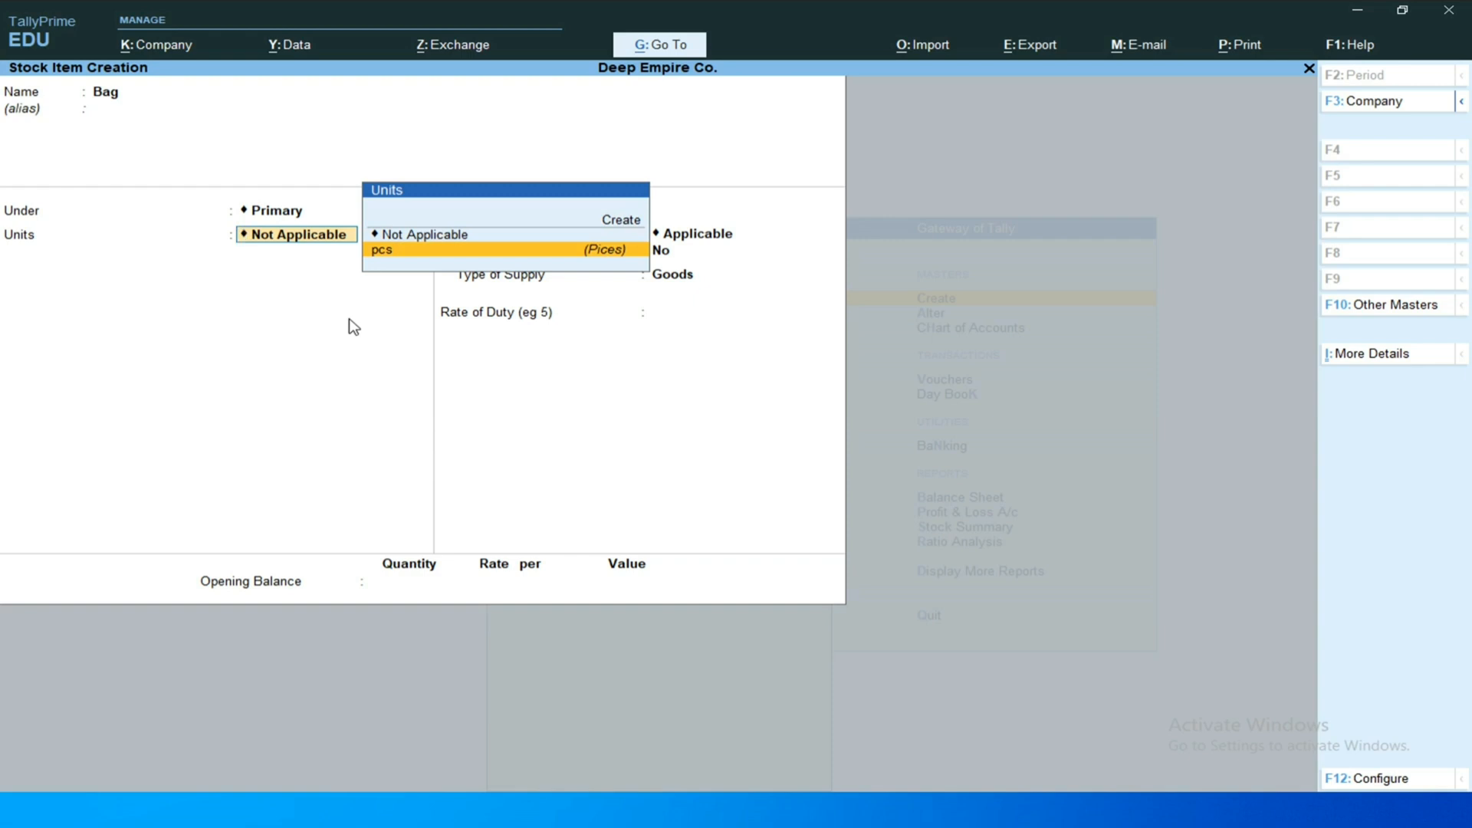
pyautogui.hotkey('alt', 'c')
pyautogui.press('Escape')
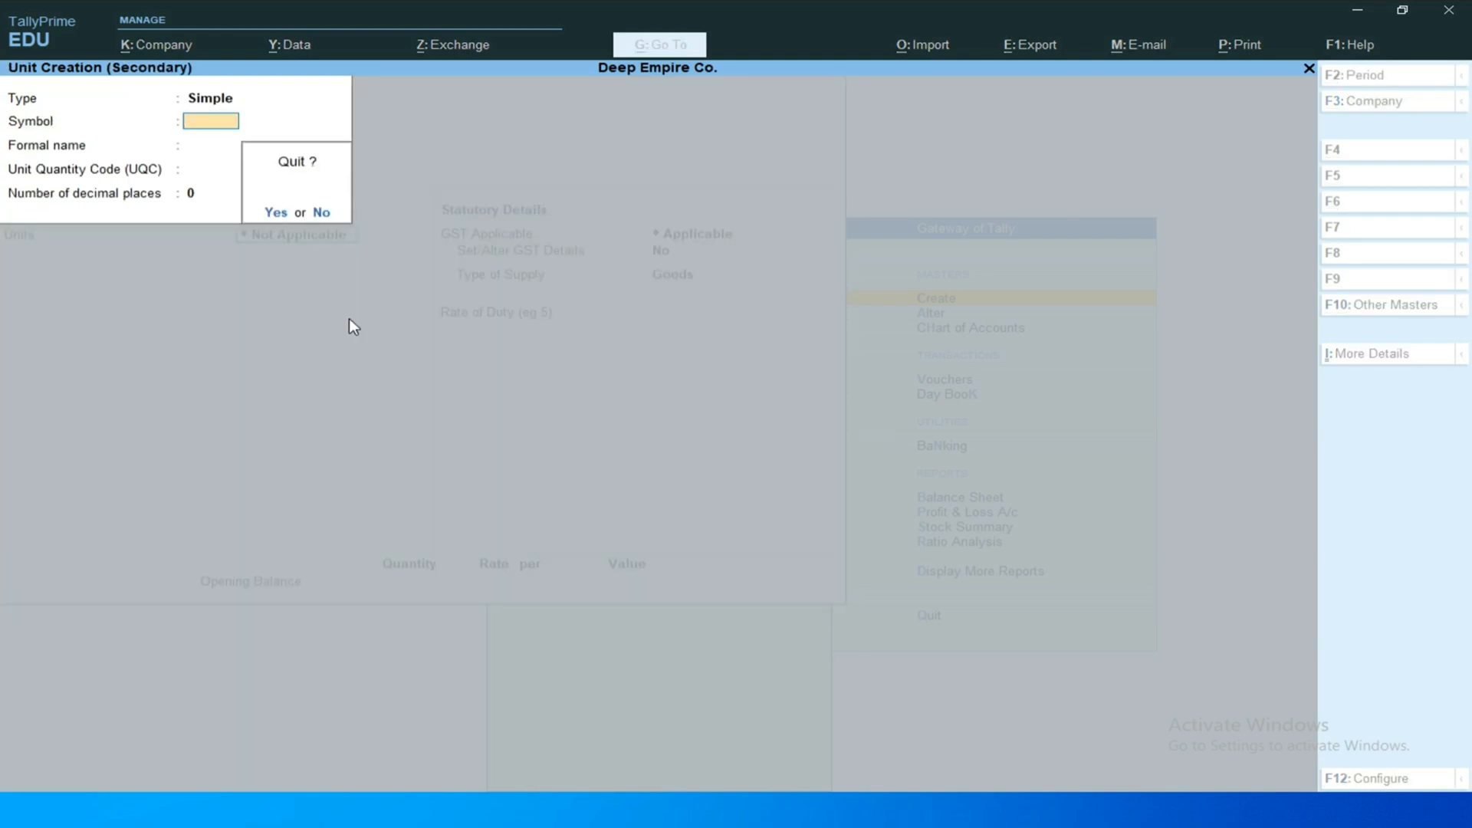
pyautogui.press('y')
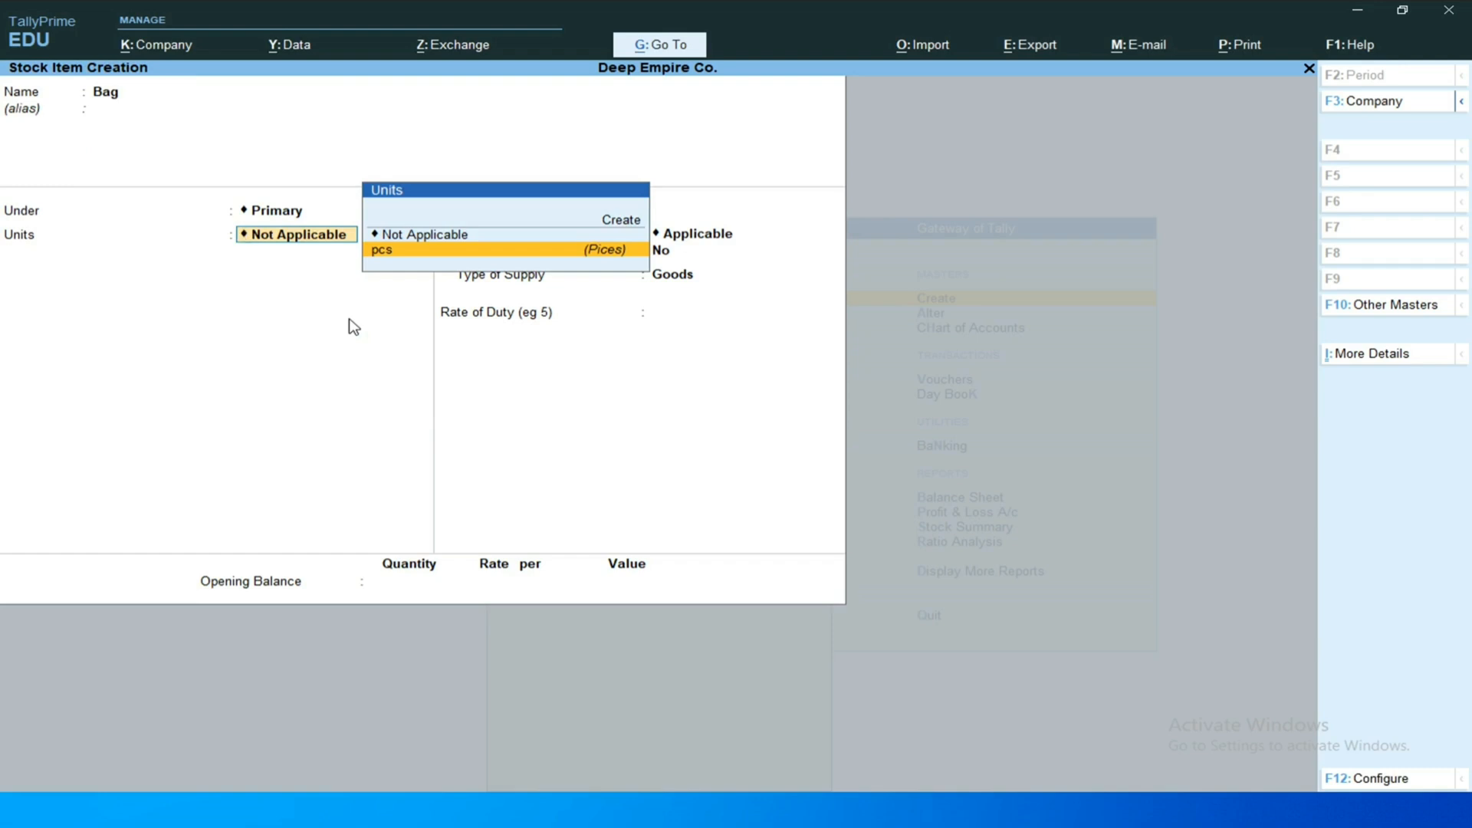
# Accept the pcs unit with the default GST details and no opening balance, and save the Bag stock item.
pyautogui.press('Return')
pyautogui.press('Return')
pyautogui.press('Return')
pyautogui.press('Return')
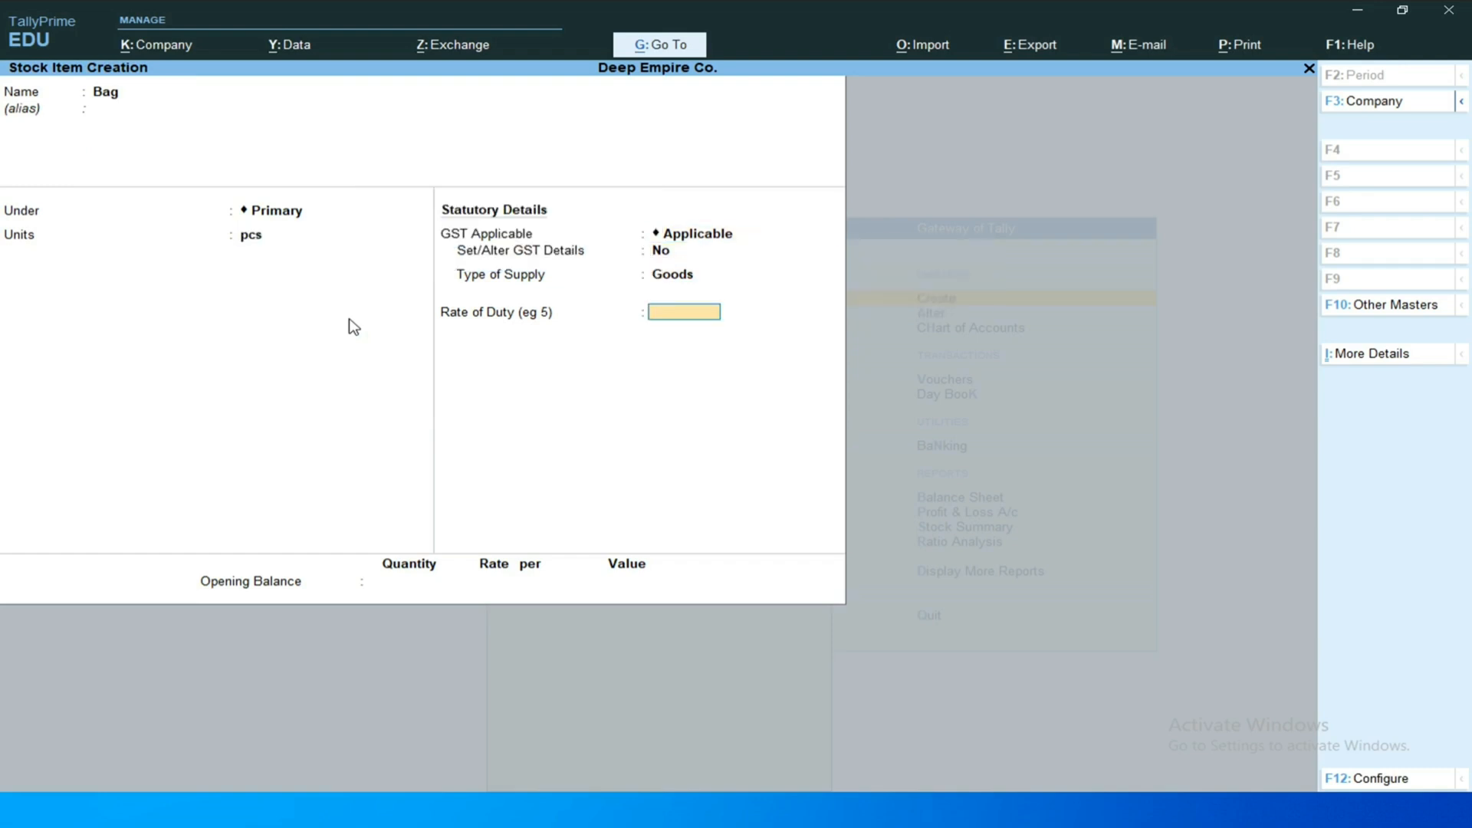
pyautogui.press('Return')
pyautogui.press('Return')
pyautogui.press('y')
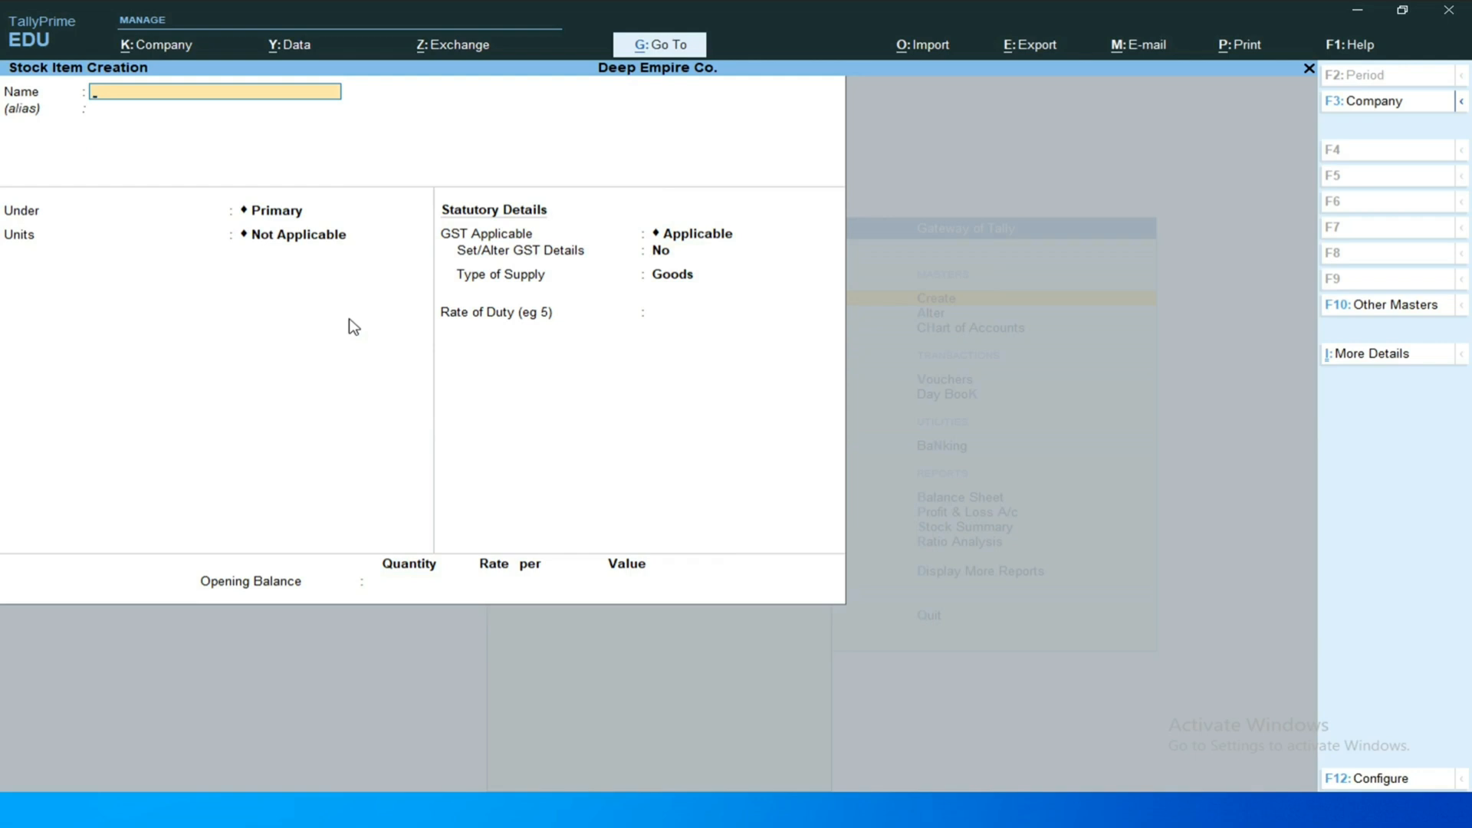
pyautogui.press('Escape')
pyautogui.press('y')
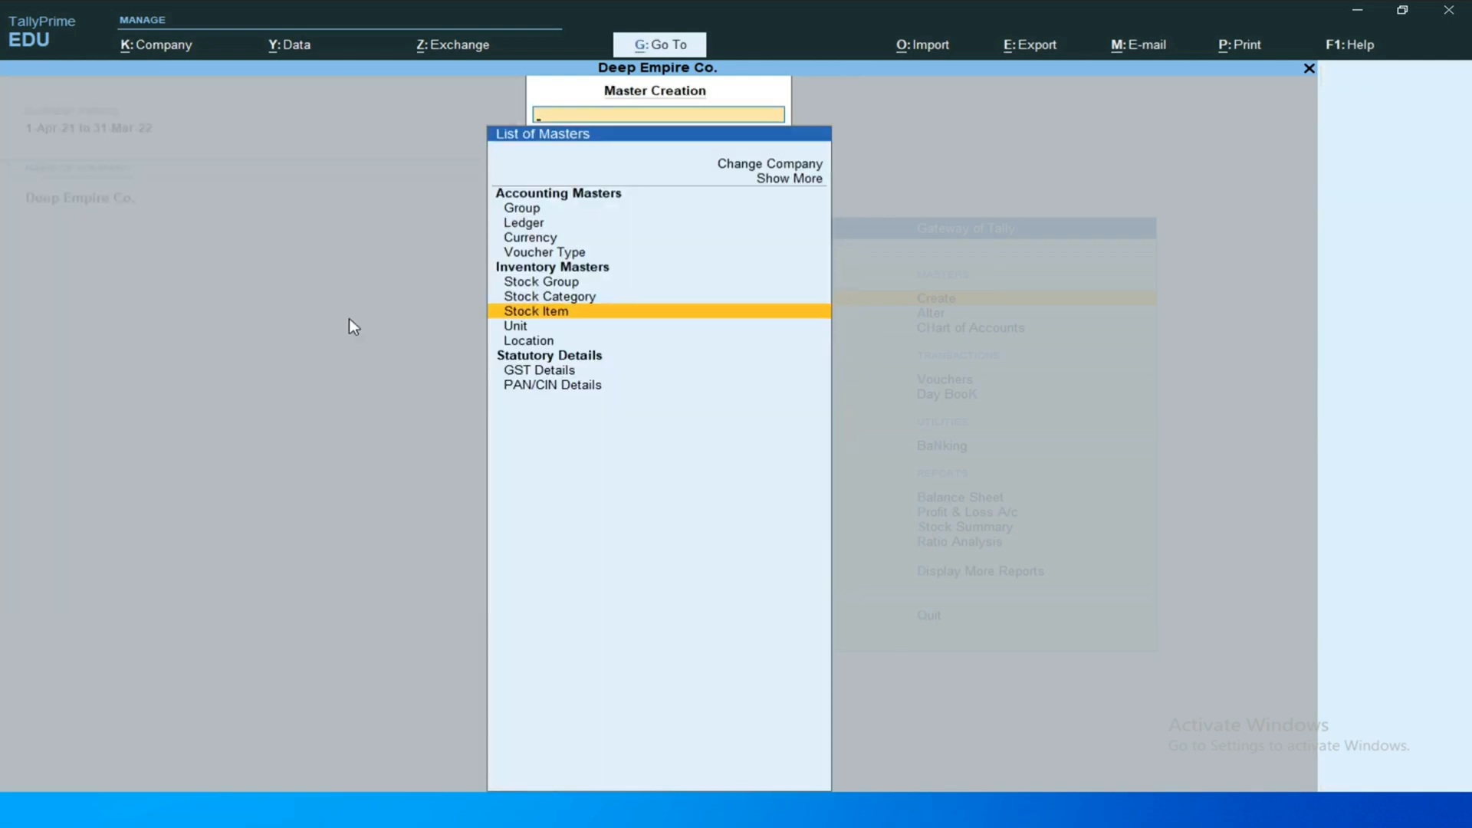
# Open a new purchase voucher from the gateway with Item Invoice as its mode.
pyautogui.press('Escape')
pyautogui.press('Down')
pyautogui.press('Down')
pyautogui.press('Down')
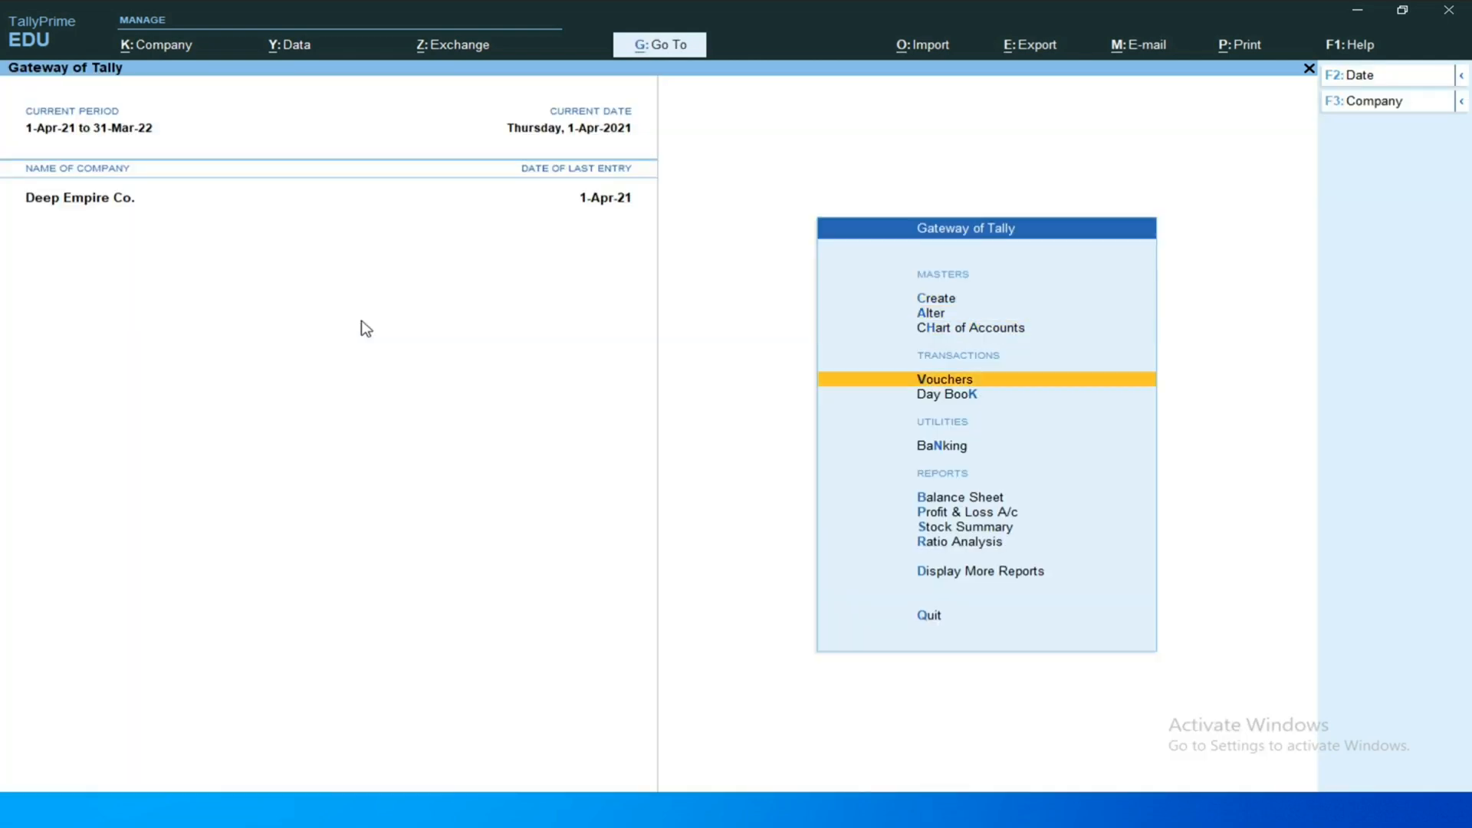
pyautogui.press('Return')
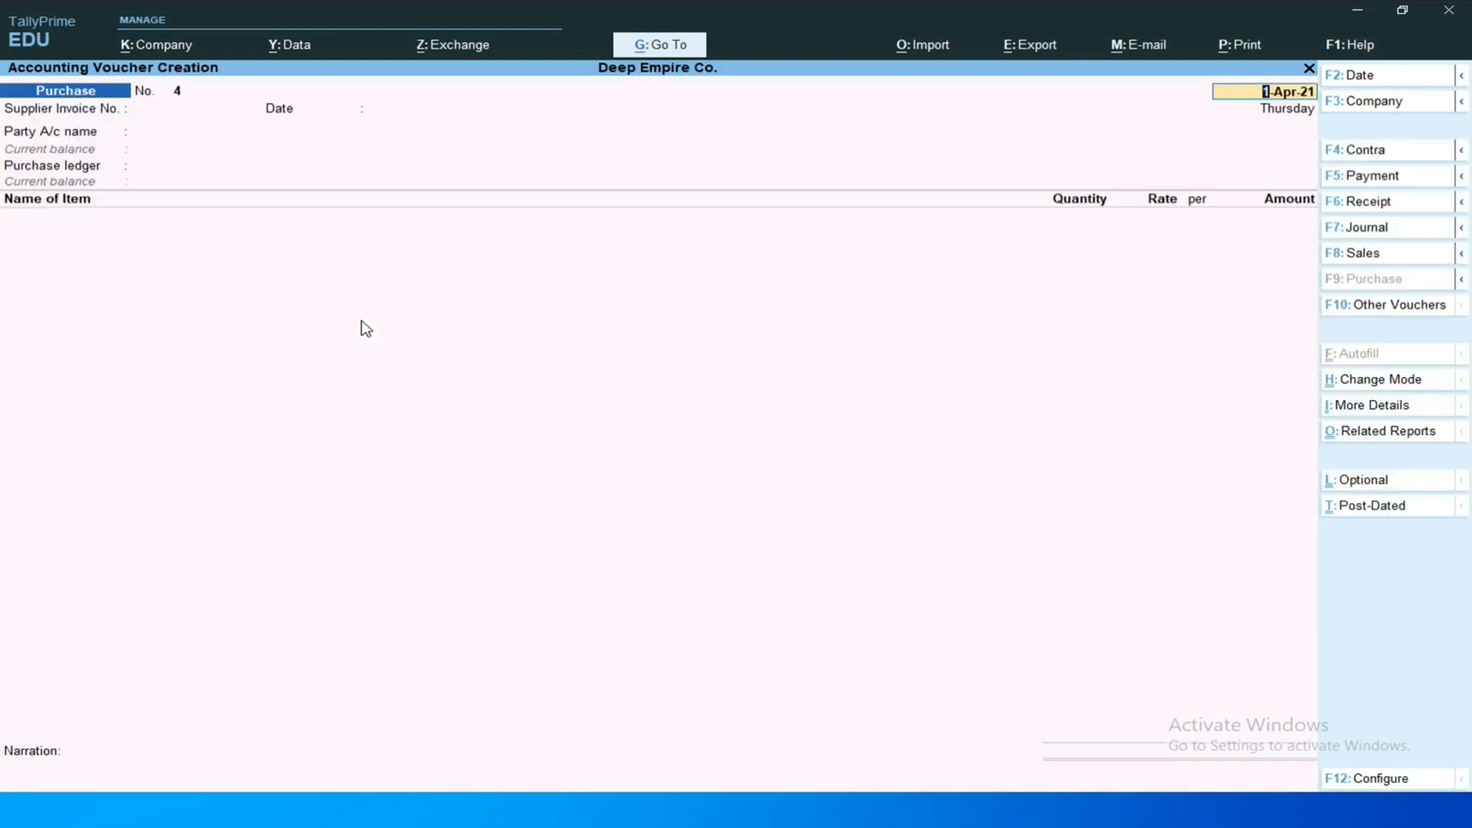
pyautogui.hotkey('ctrl', 'h')
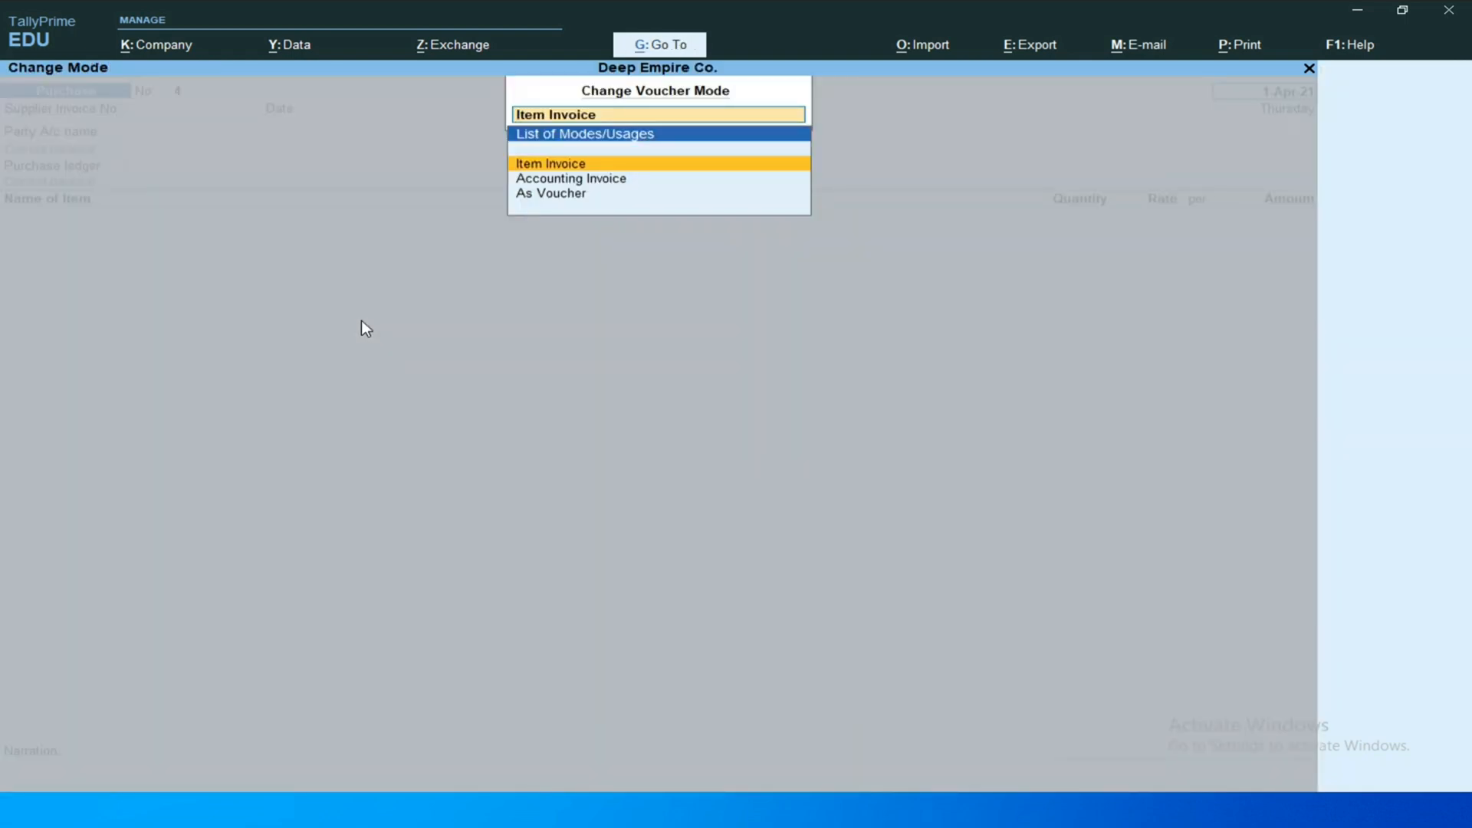
pyautogui.press('Return')
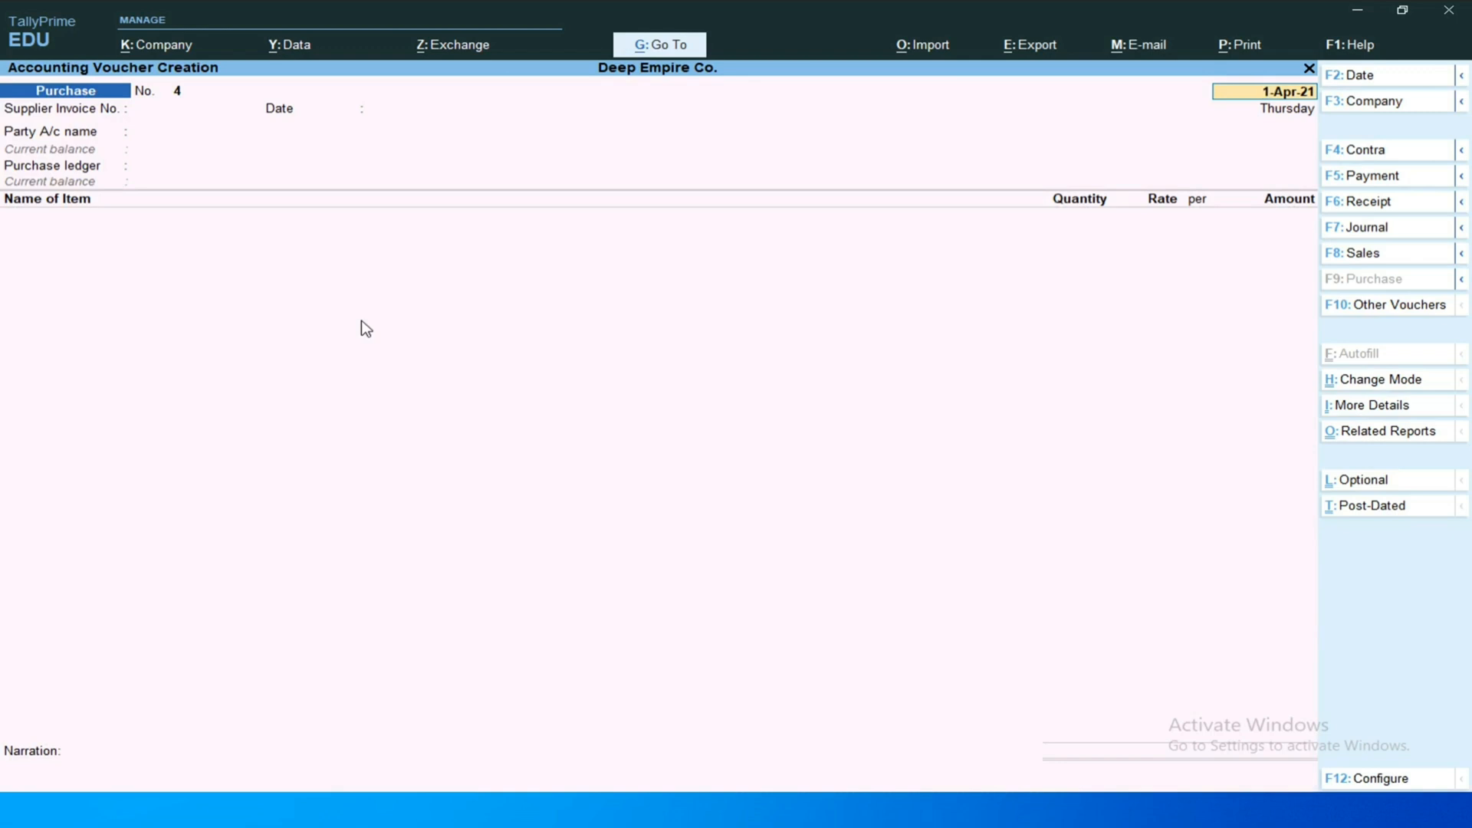
# Enter supplier invoice number 12 dated 1-Apr-21 with B Ltd. as the party, accepting its party details.
pyautogui.press('Return')
pyautogui.write('1')
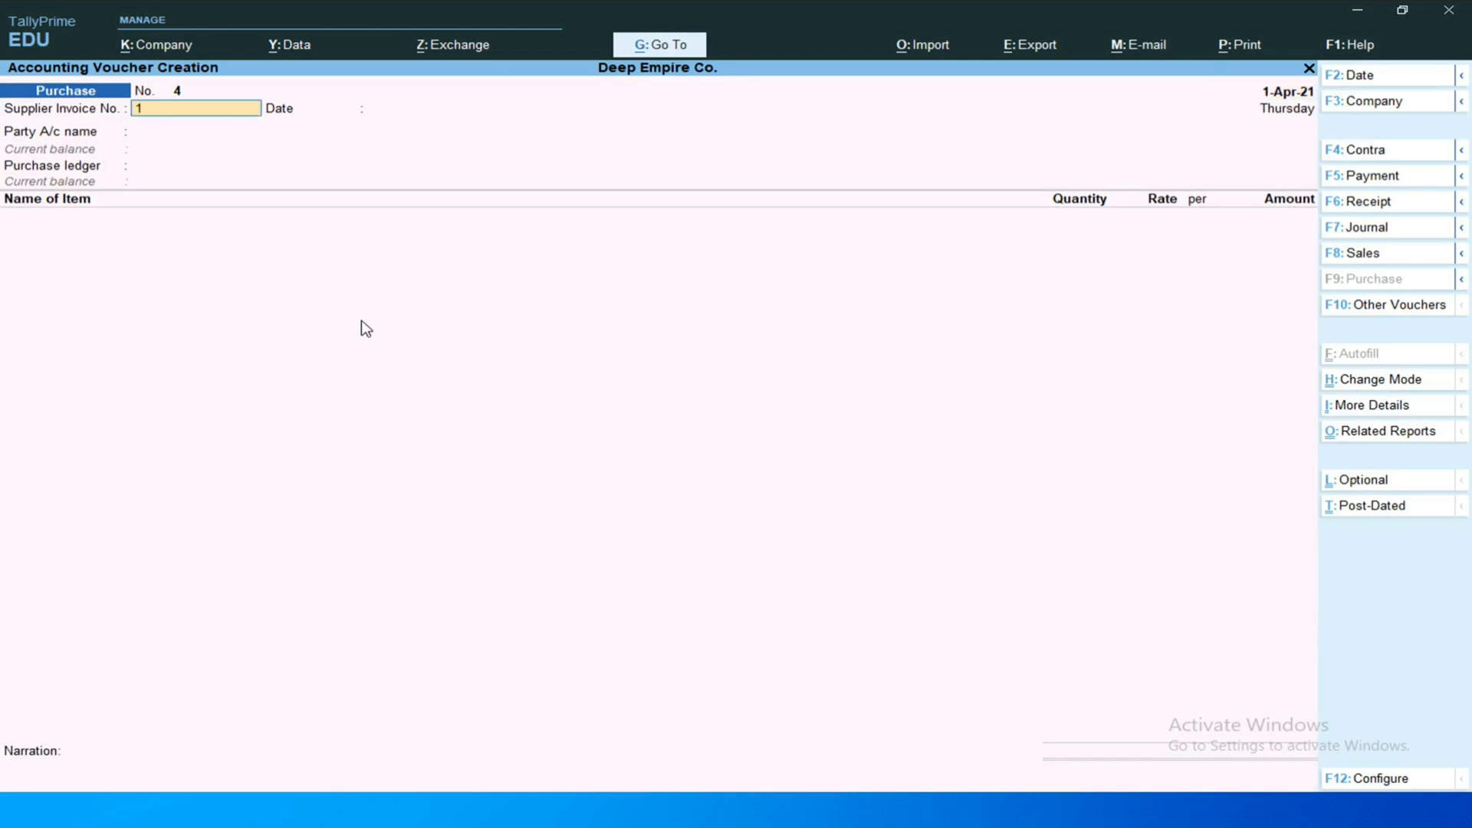
pyautogui.write('2')
pyautogui.press('Return')
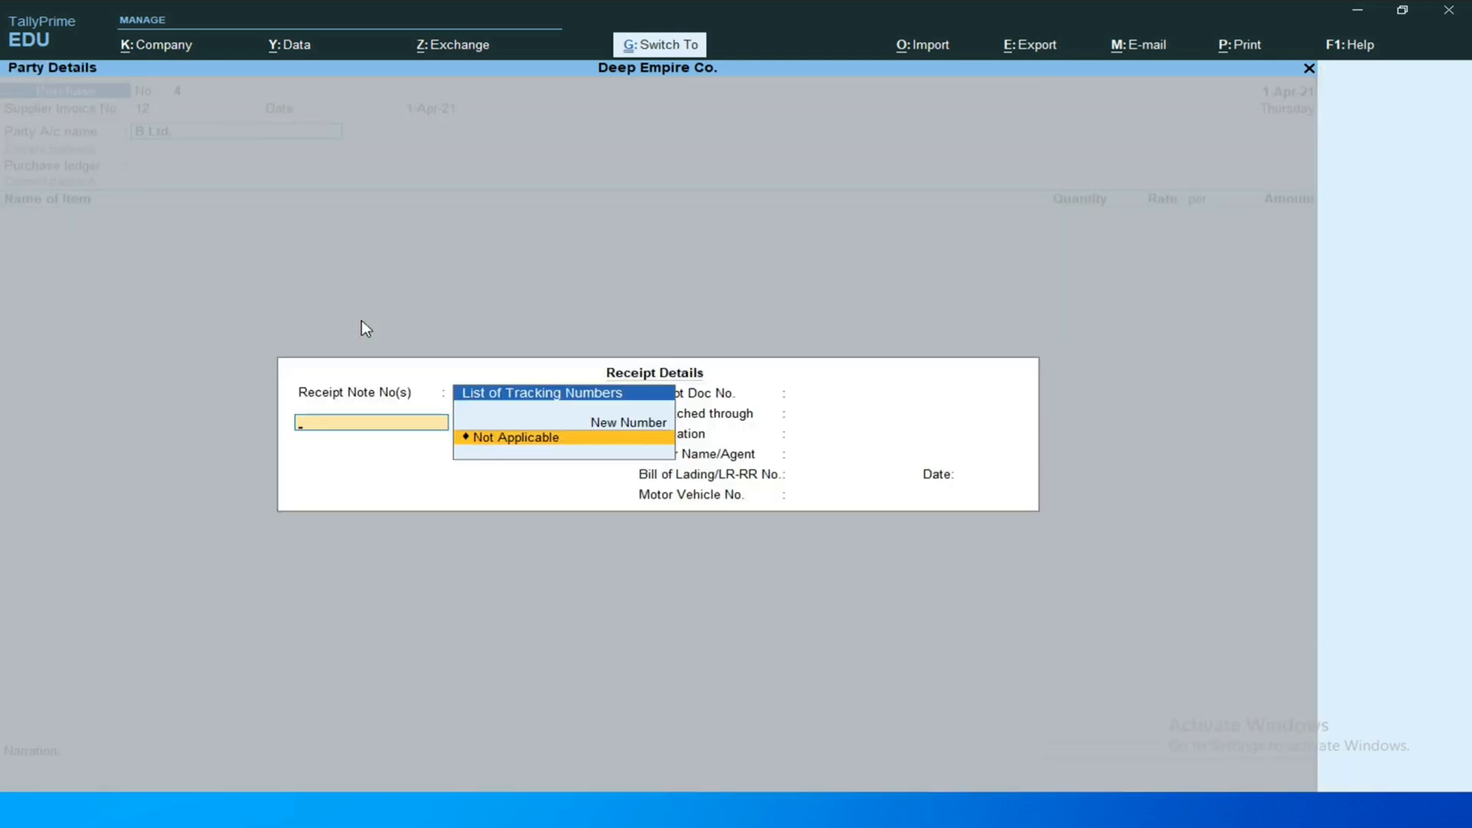
pyautogui.press('Escape')
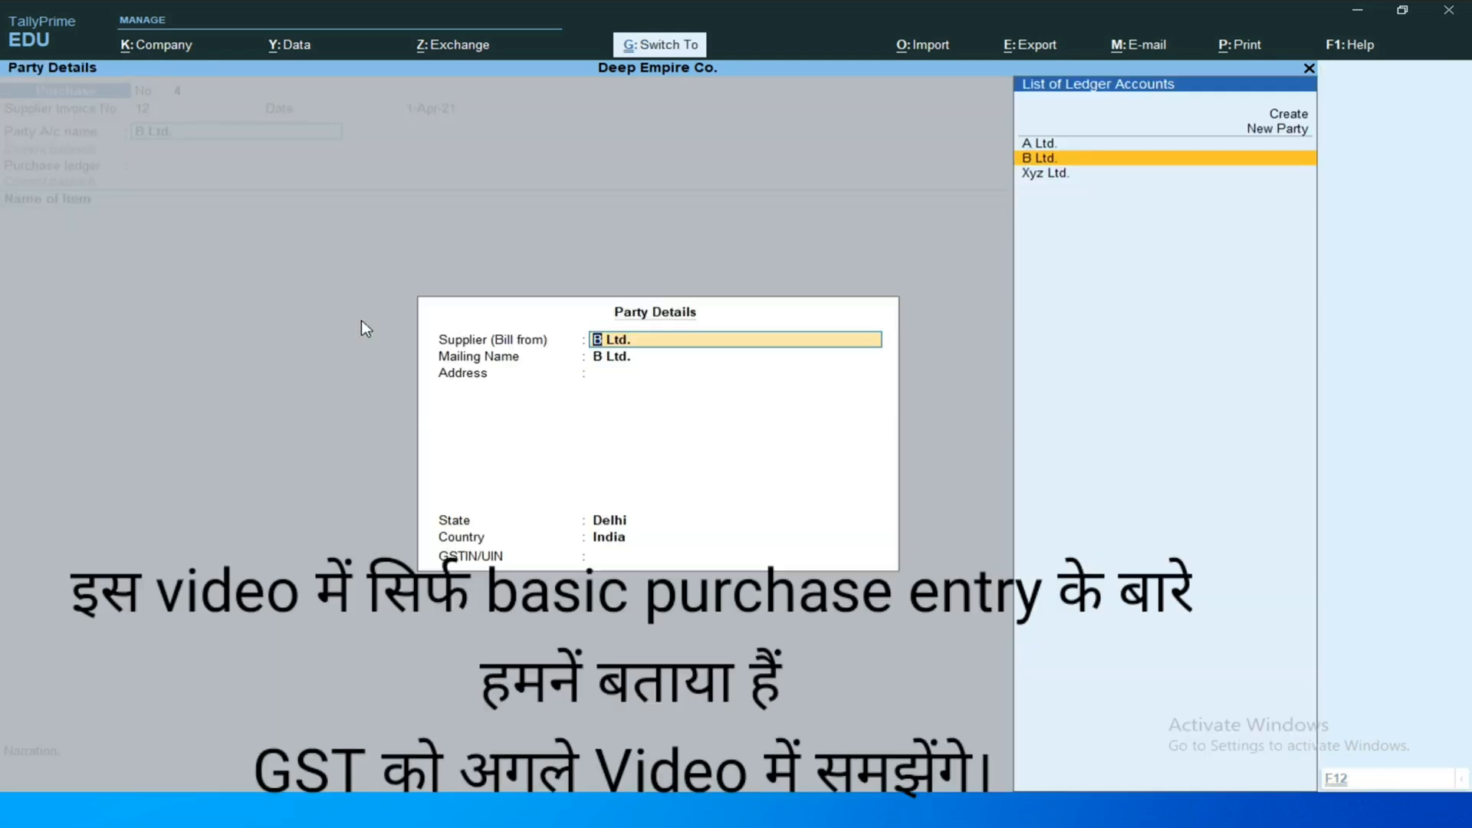
pyautogui.hotkey('ctrl', 'a')
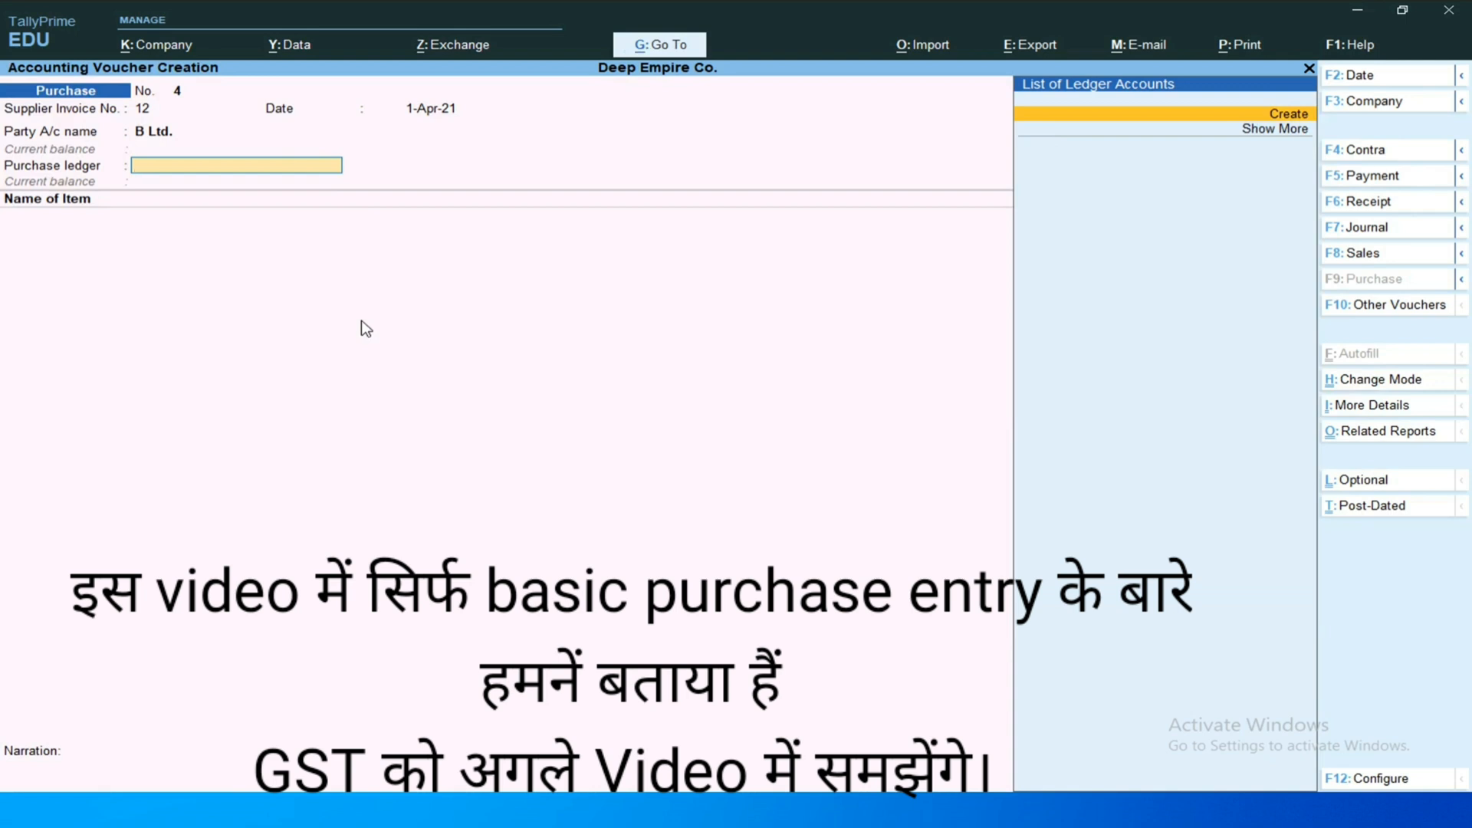
# Expand the list of ledger accounts and select Purchase A/c as the purchase ledger.
pyautogui.press('Down')
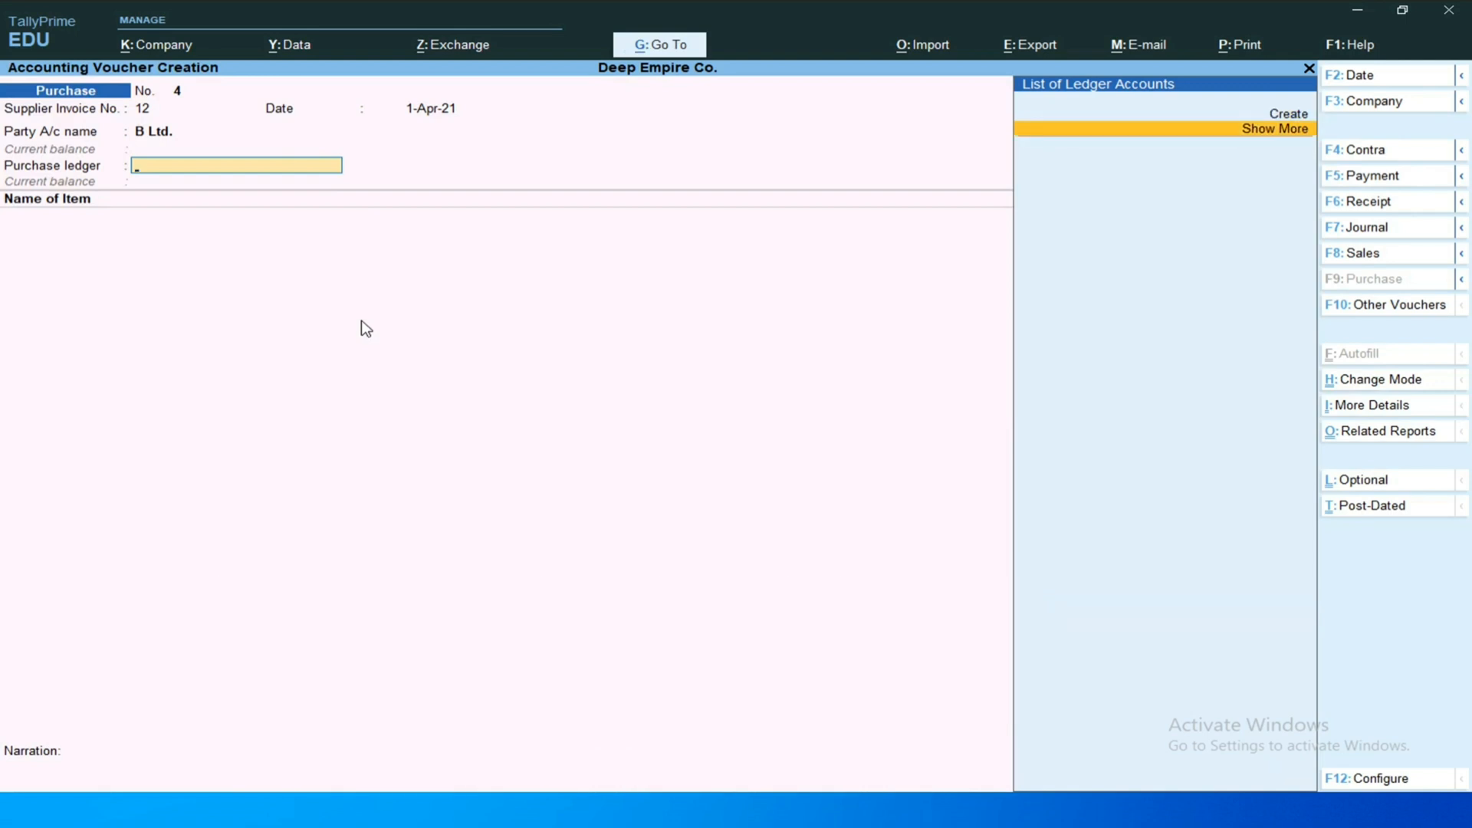
pyautogui.press('Return')
pyautogui.press('Down')
pyautogui.press('Return')
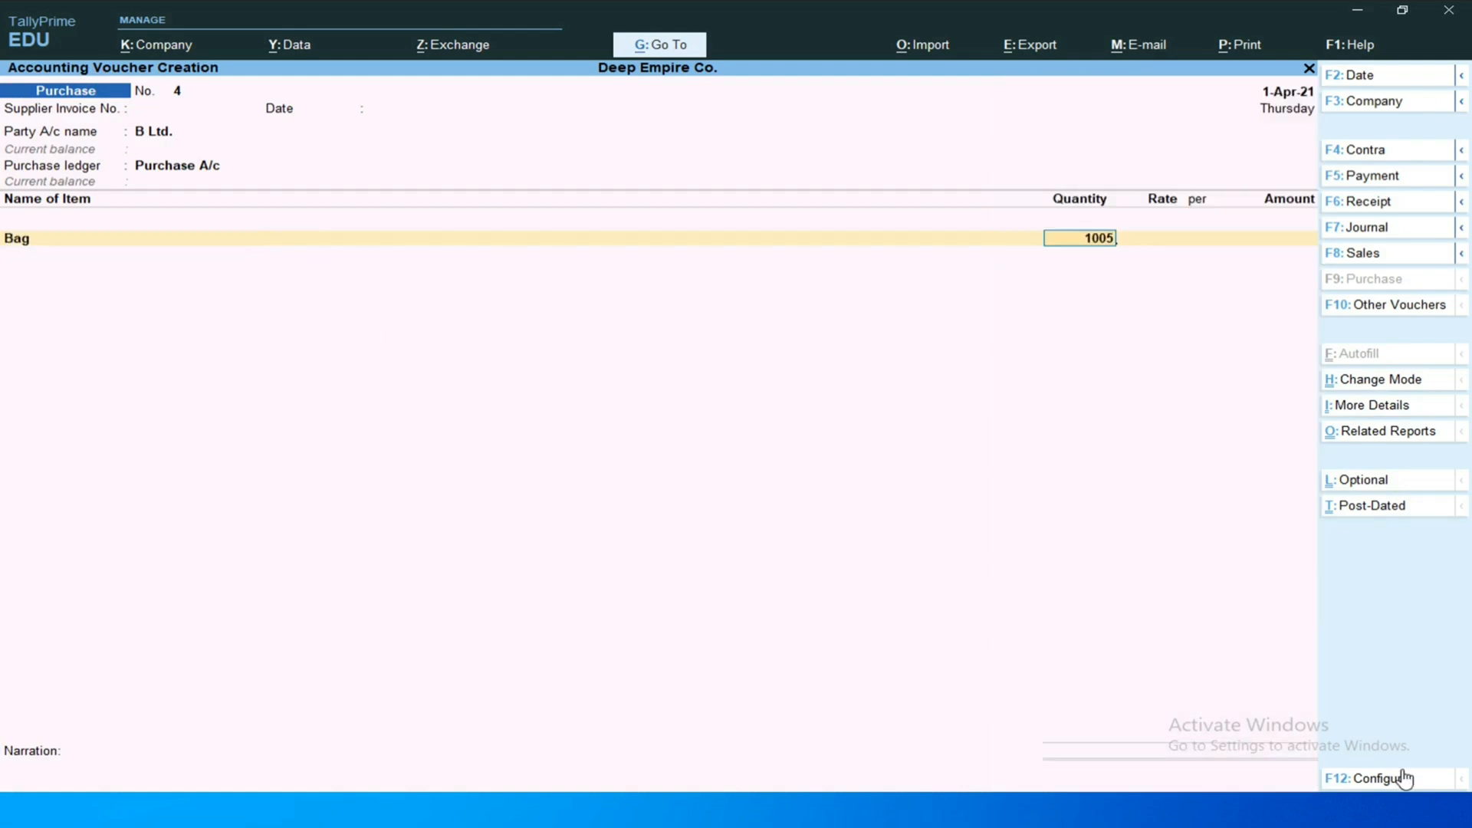
# Enter the Bag line of the purchase with a quantity of 100 pcs at a rate of 500 per pcs.
pyautogui.press('BackSpace')
pyautogui.press('Return')
pyautogui.press('BackSpace')
pyautogui.press('BackSpace')
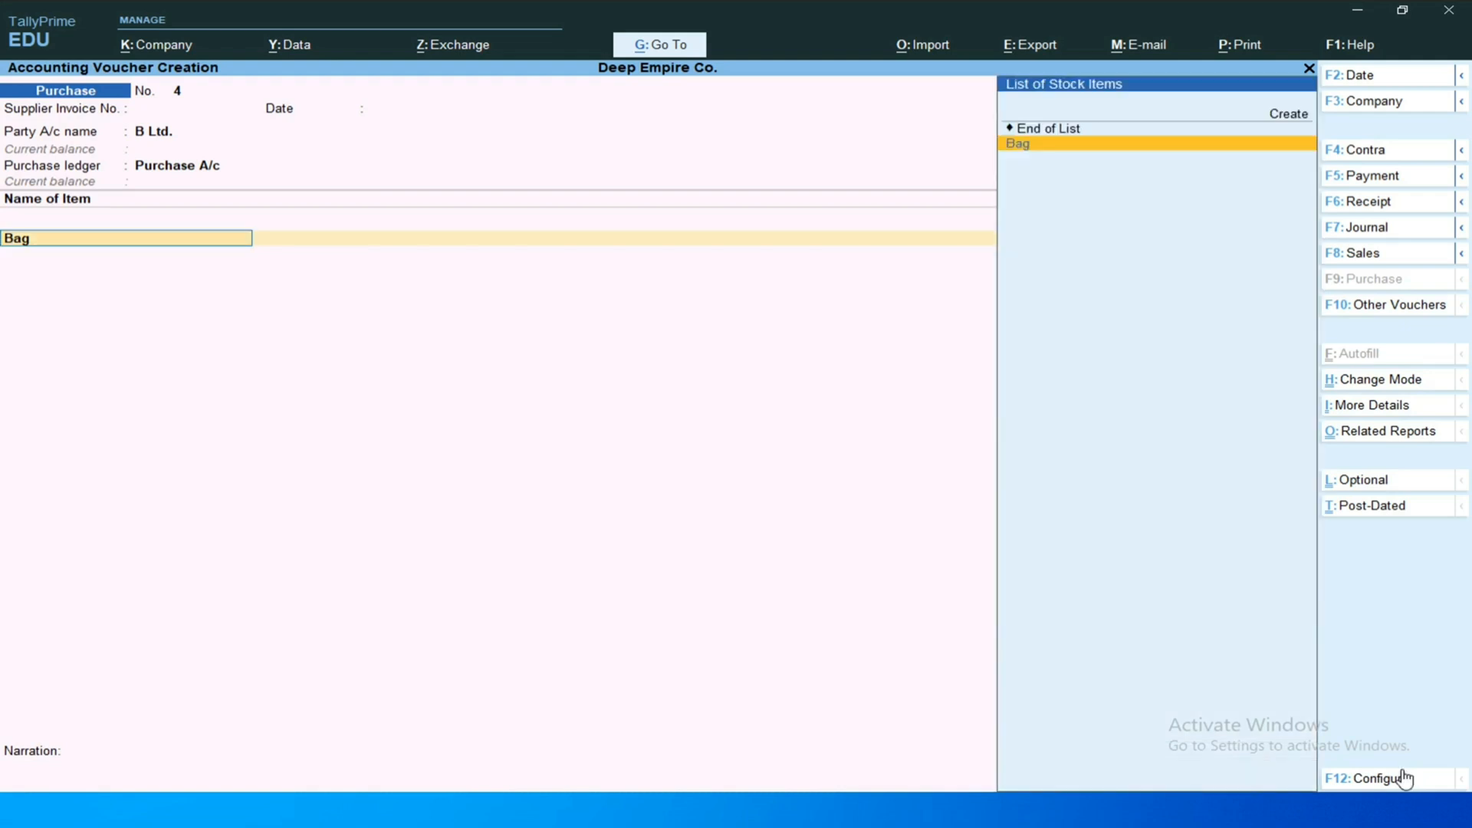
pyautogui.press('Return')
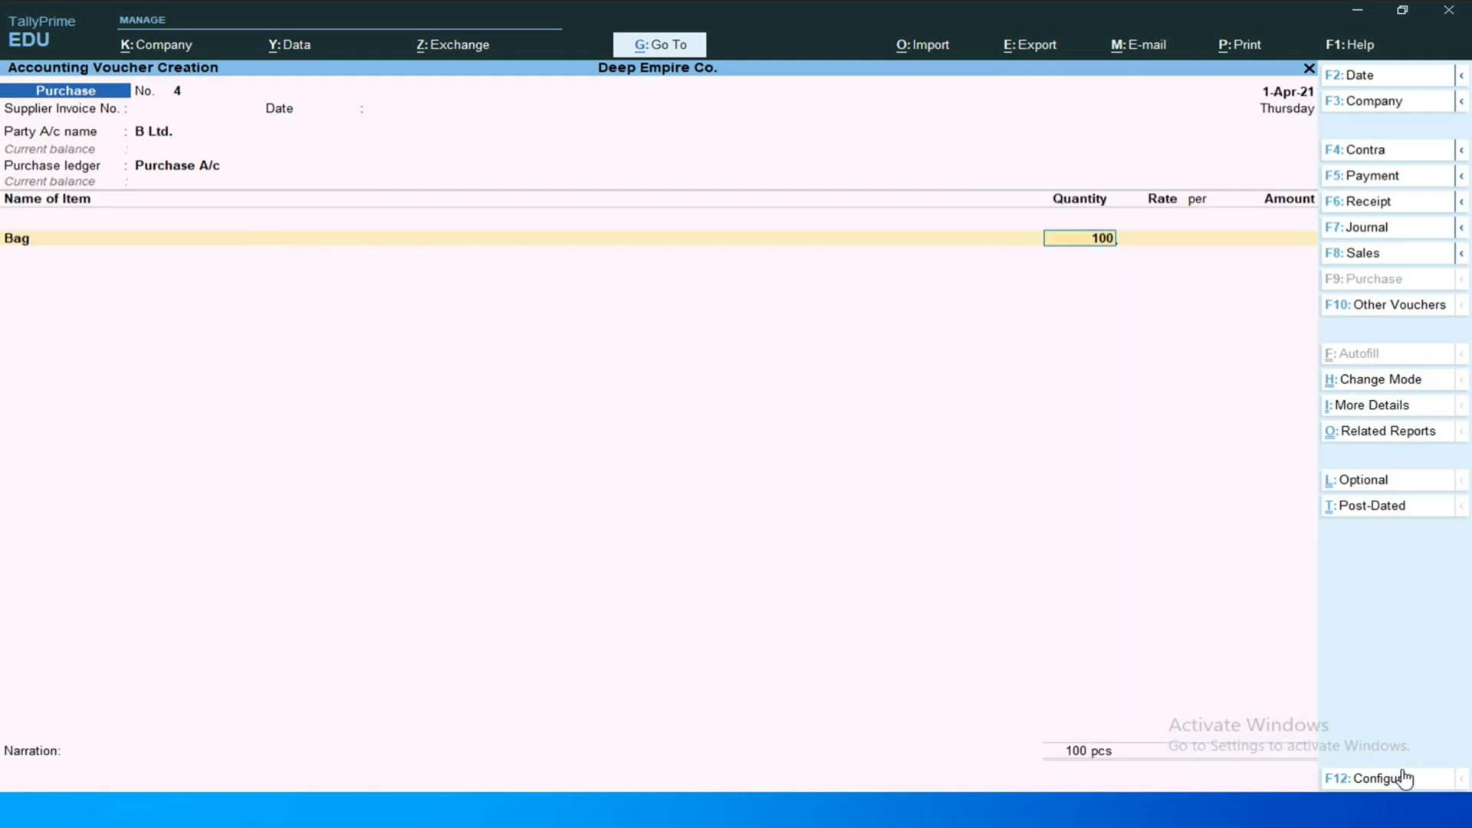
pyautogui.press('Return')
pyautogui.write('500')
pyautogui.press('Return')
pyautogui.press('Return')
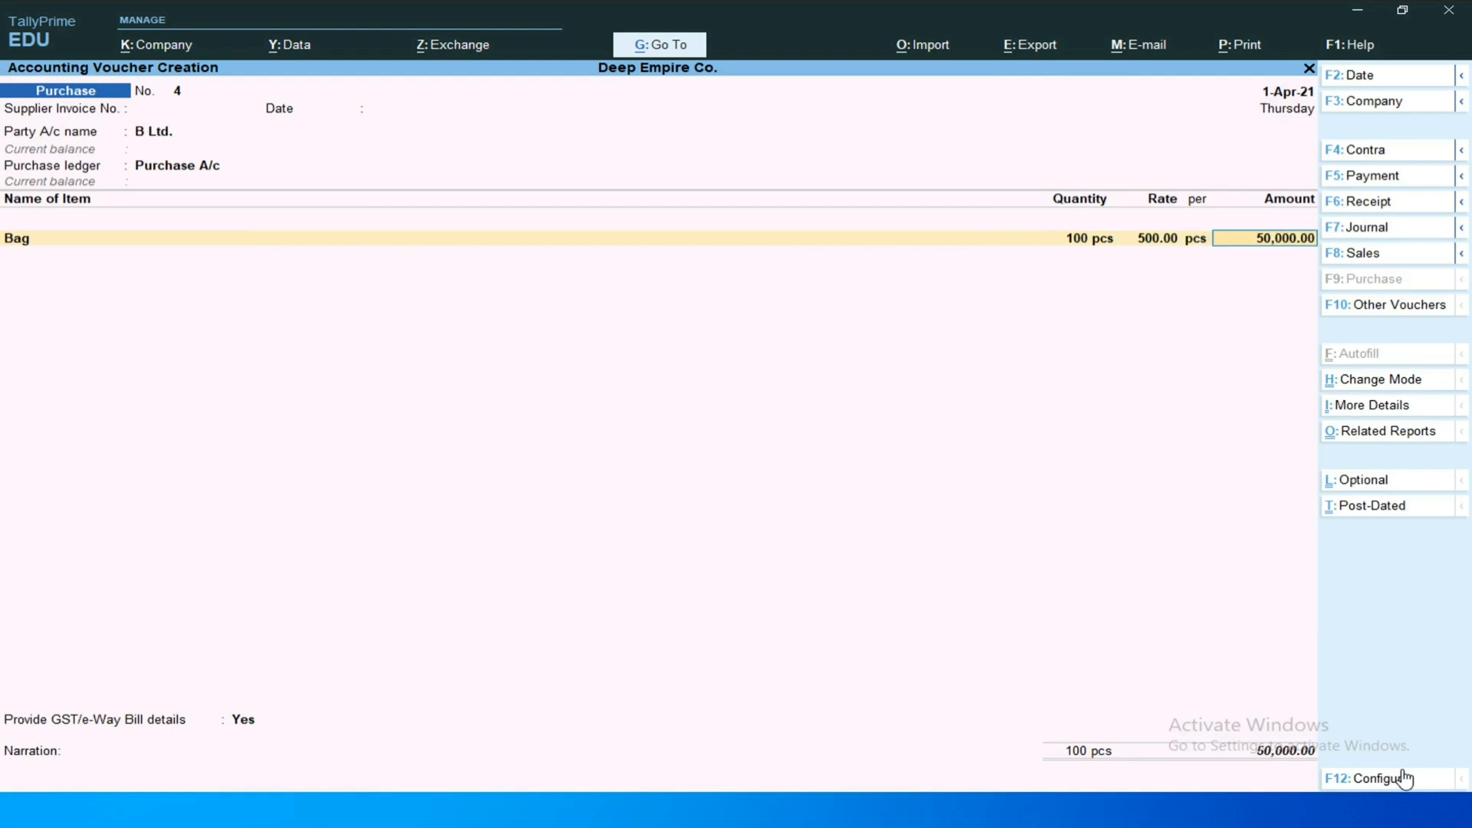
pyautogui.press('Return')
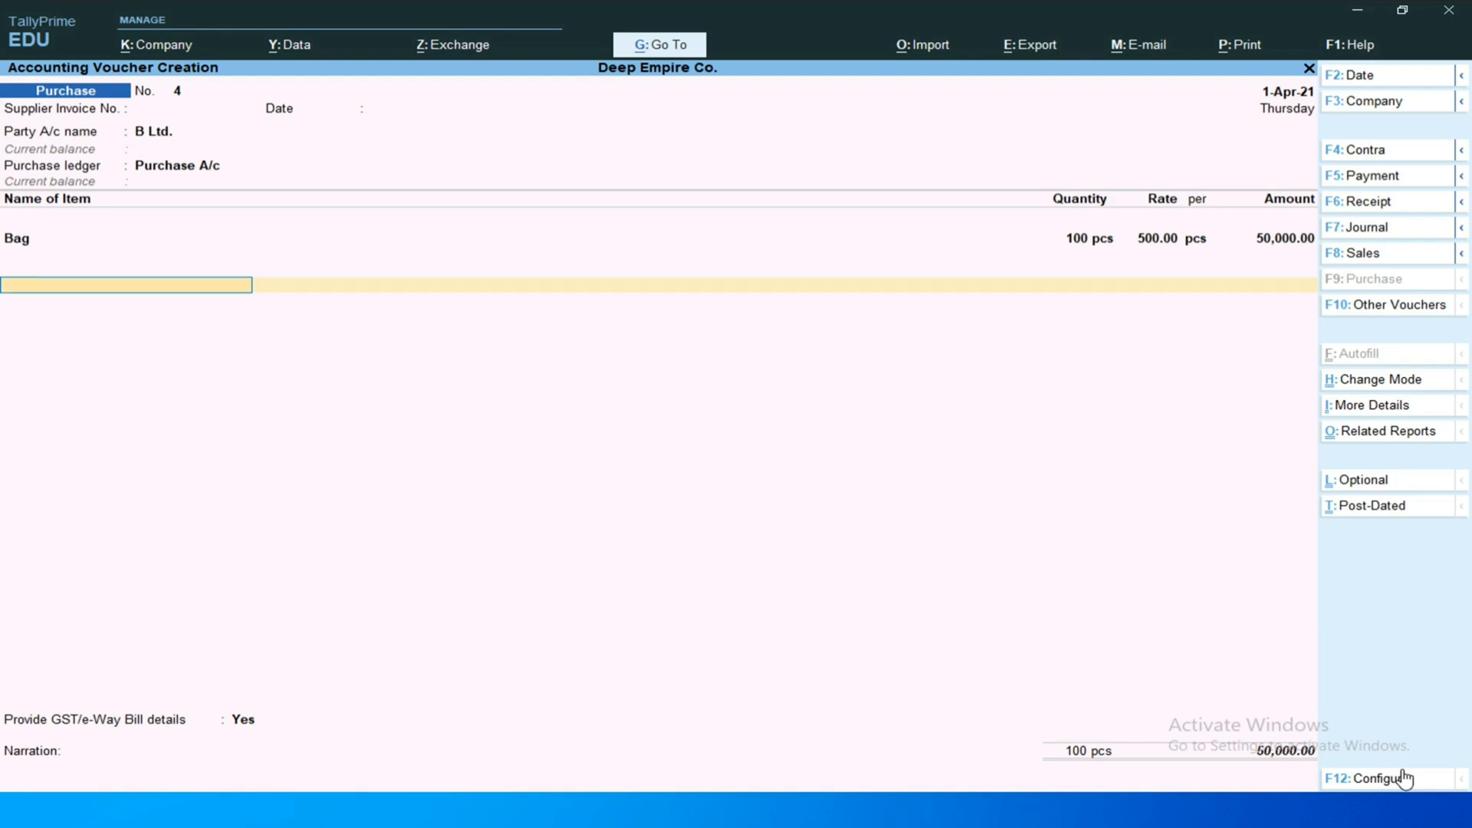
# End the item list after Bag and set Provide GST/e-Way Bill details to No.
pyautogui.press('Return')
pyautogui.press('n')
pyautogui.press('Return')
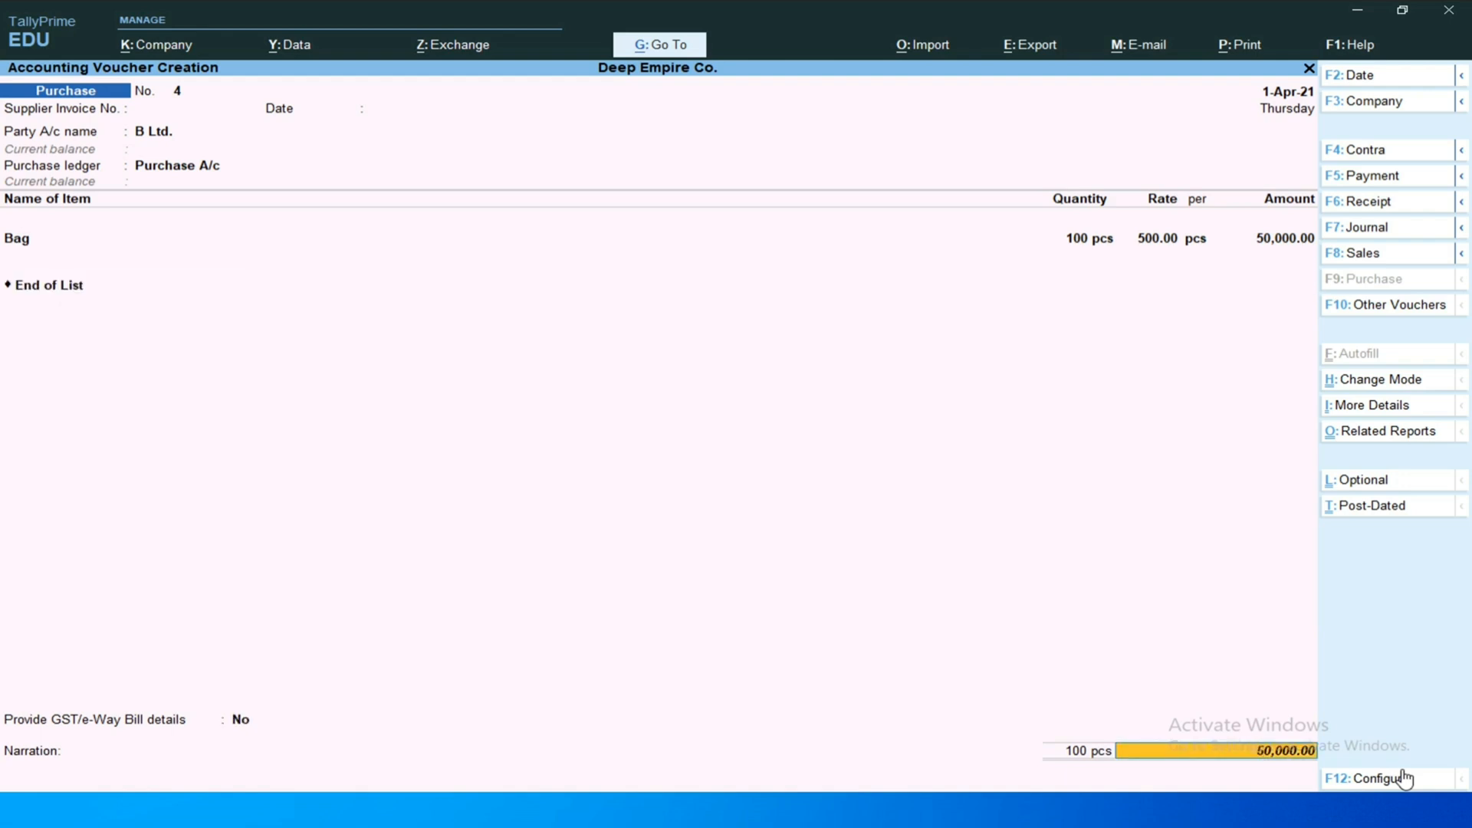
# Accept the bill-wise details for B Ltd. as New Ref 4 with 50,000.00 Cr.
pyautogui.press('Return')
pyautogui.press('Return')
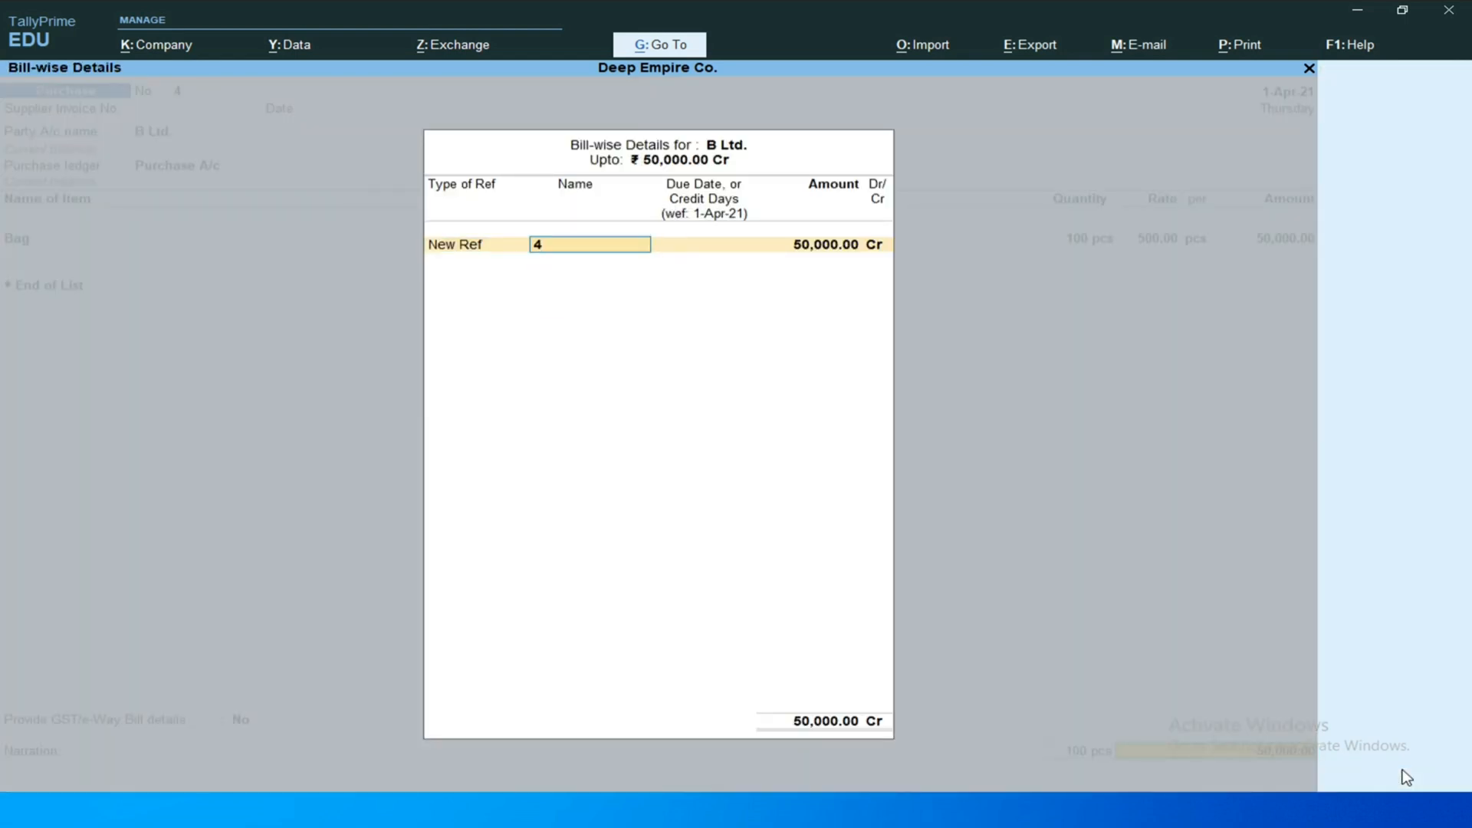
pyautogui.press('Return')
pyautogui.press('Return')
pyautogui.press('Return')
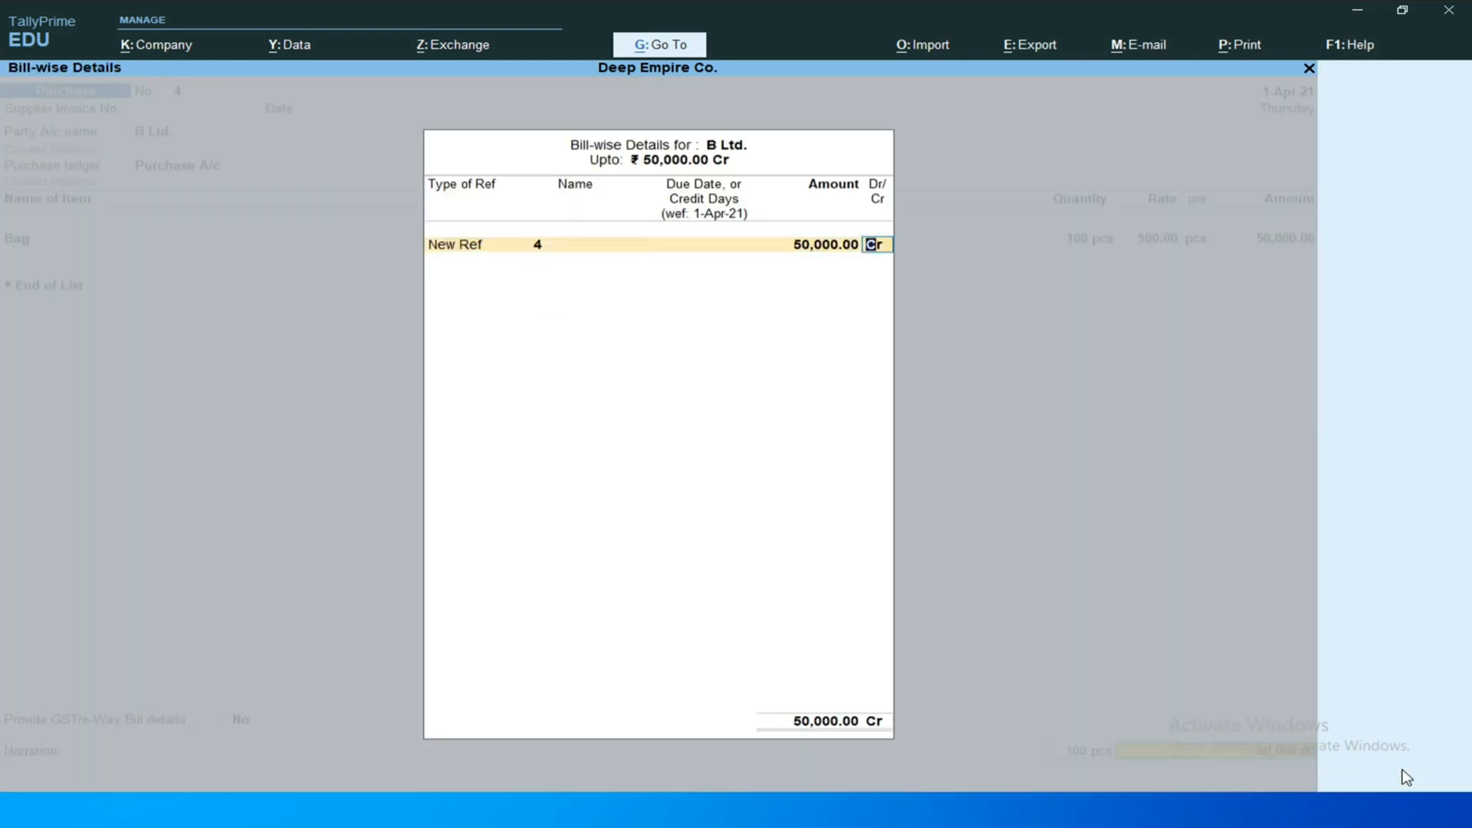
pyautogui.press('Return')
# Open a print preview of the current purchase voucher.
pyautogui.hotkey('alt', 'p')
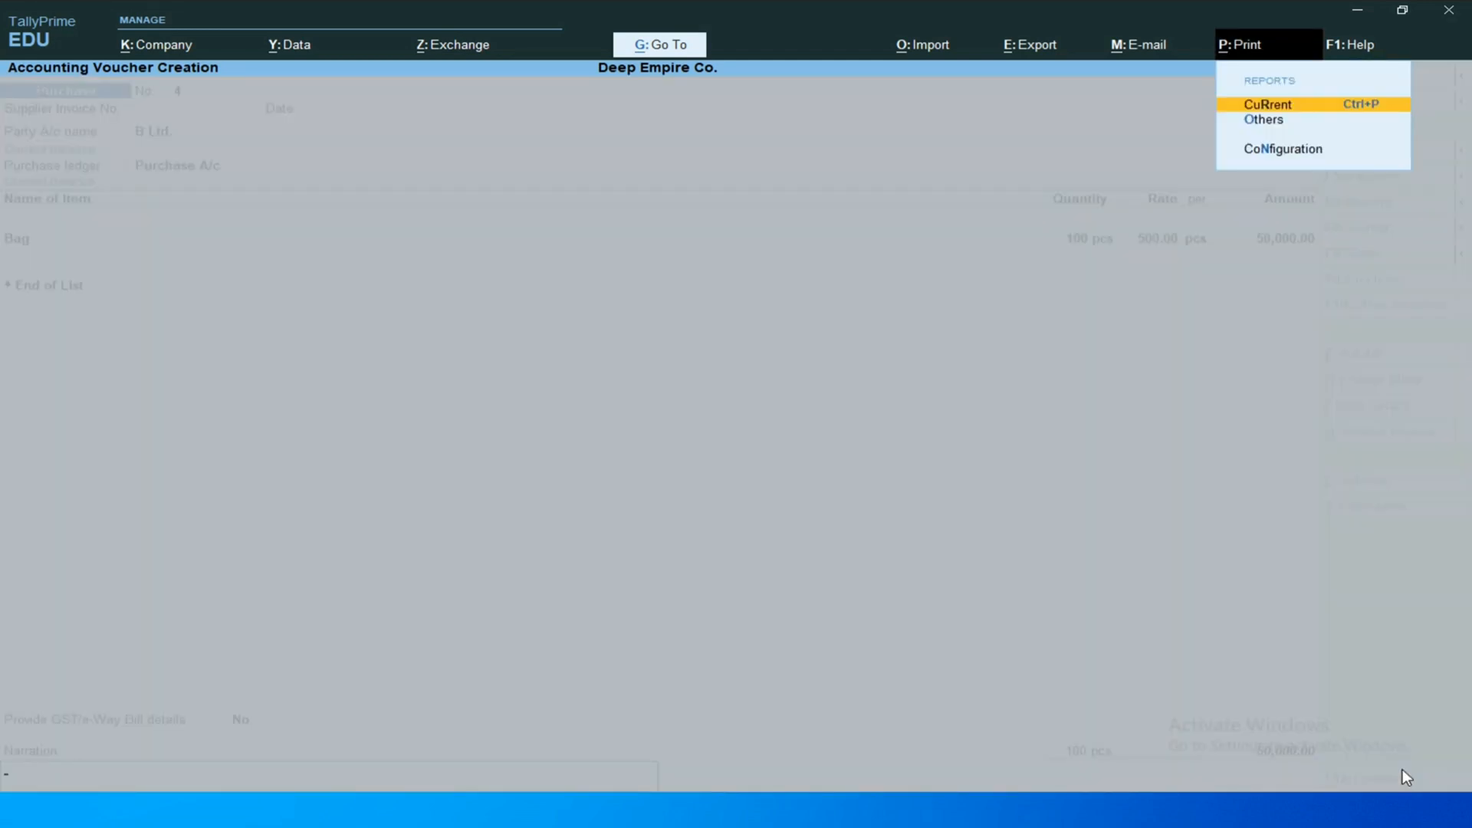
pyautogui.press('Return')
pyautogui.press('Left')
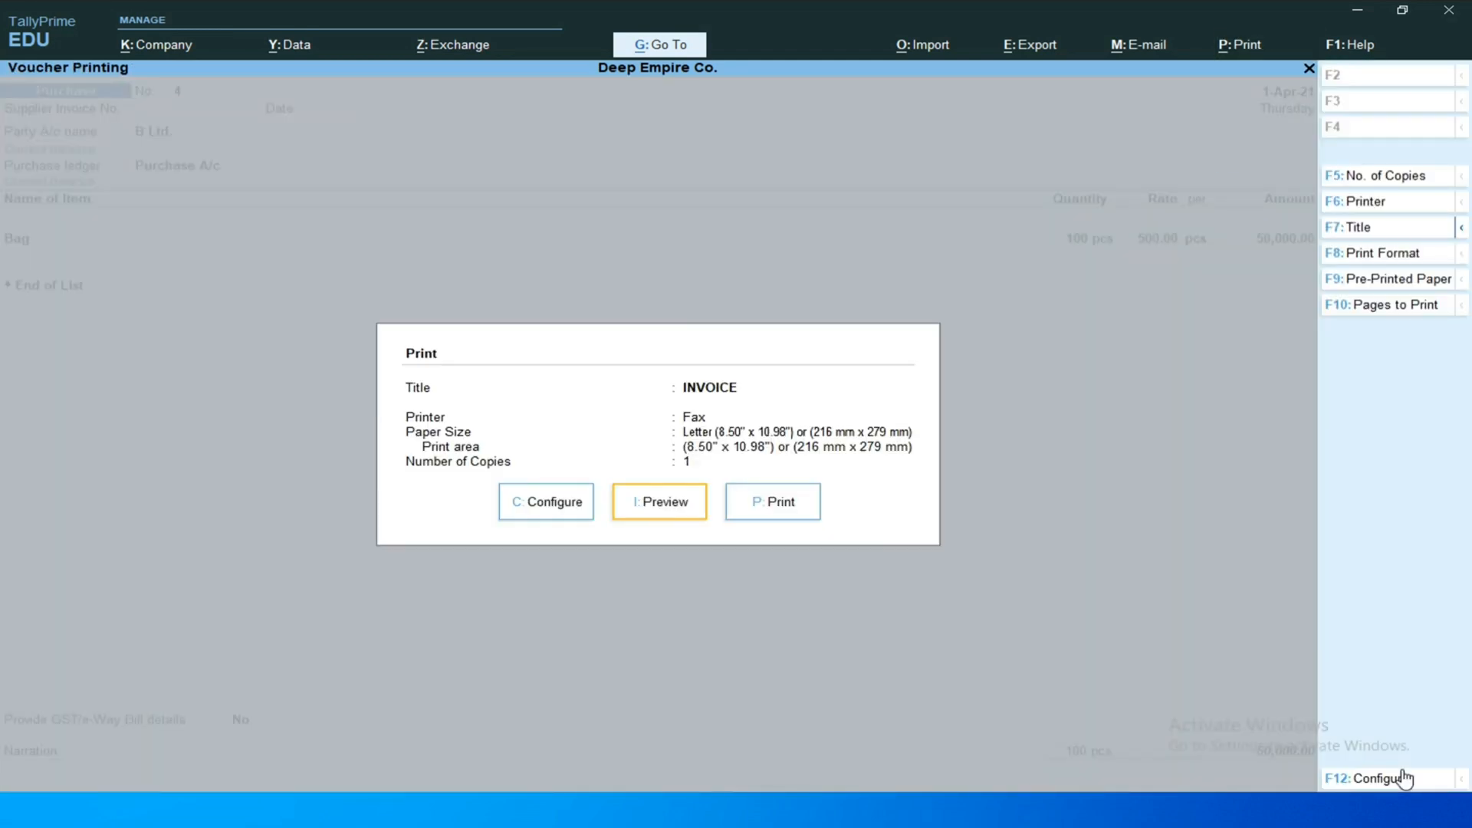
pyautogui.press('Return')
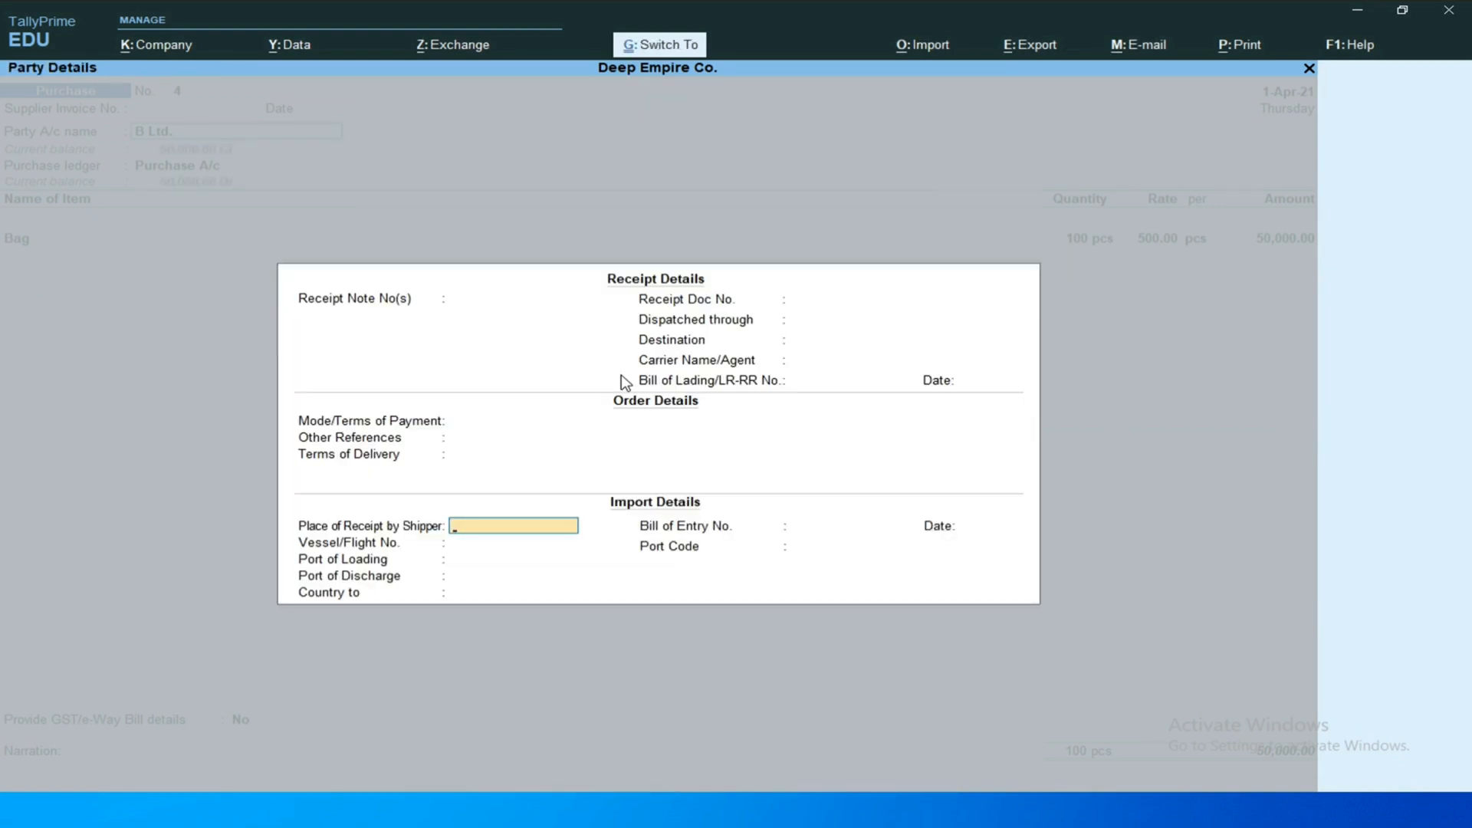
# Accept the blank receipt, order and import details and the B Ltd. party details in the voucher alteration.
pyautogui.hotkey('ctrl', 'a')
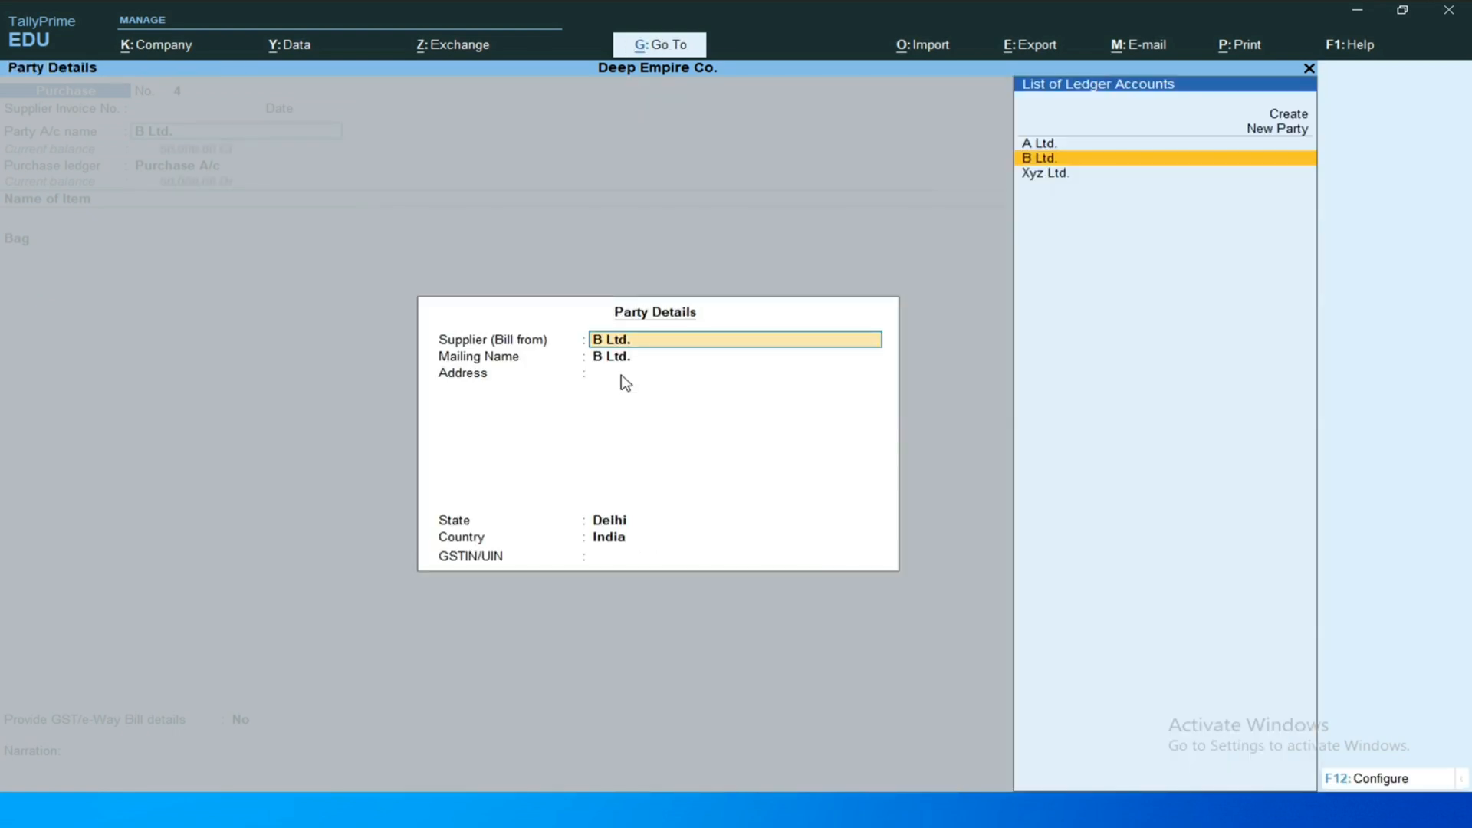
pyautogui.press('Return')
pyautogui.press('Return')
pyautogui.hotkey('ctrl', 'a')
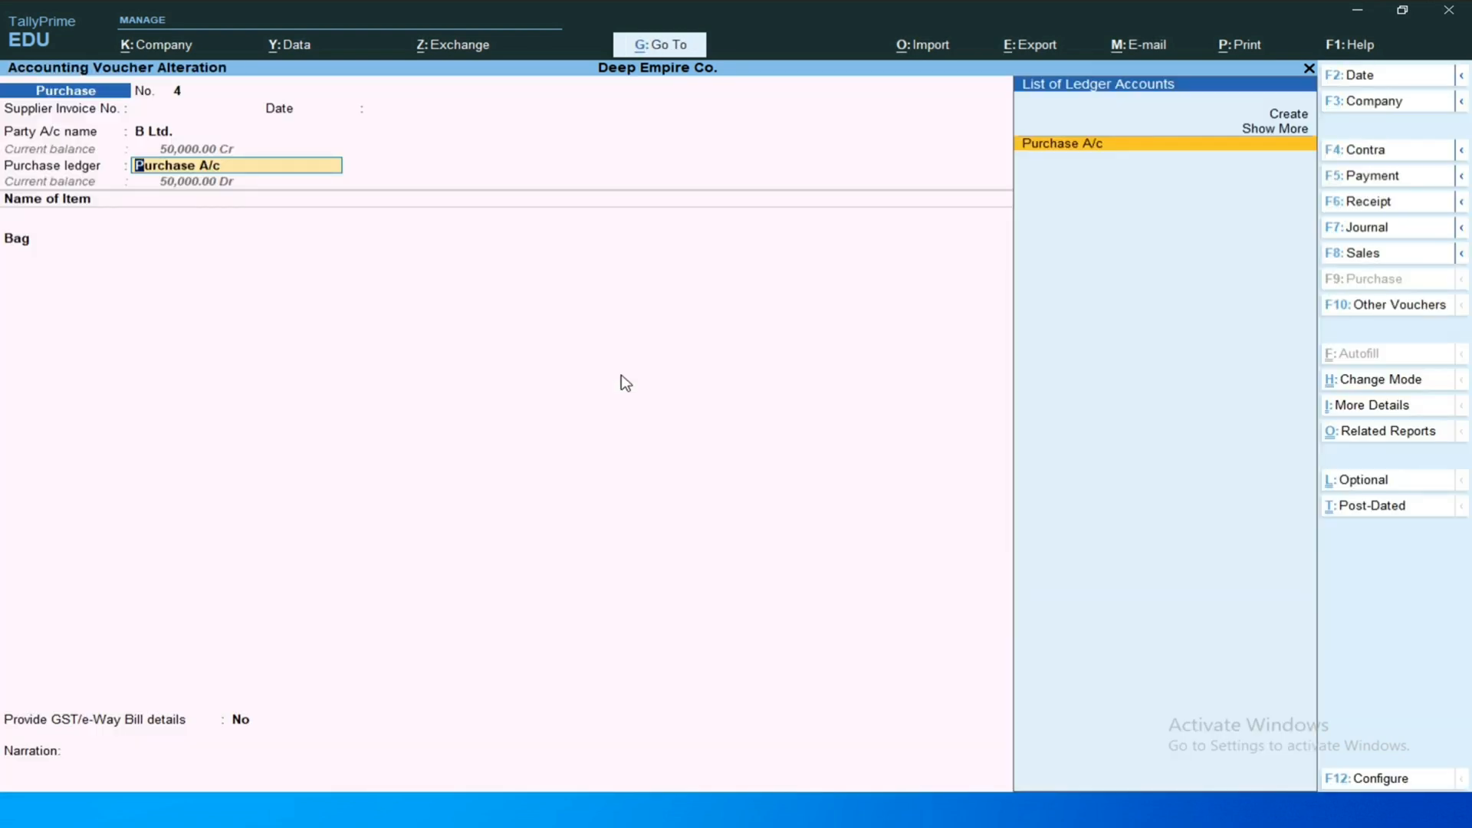
# Keep Purchase A/c, the Bag line, the end of the item list and No for GST/e-Way Bill details.
pyautogui.press('Return')
pyautogui.press('Return')
pyautogui.press('Return')
pyautogui.press('Return')
pyautogui.press('Return')
pyautogui.press('Return')
pyautogui.press('Return')
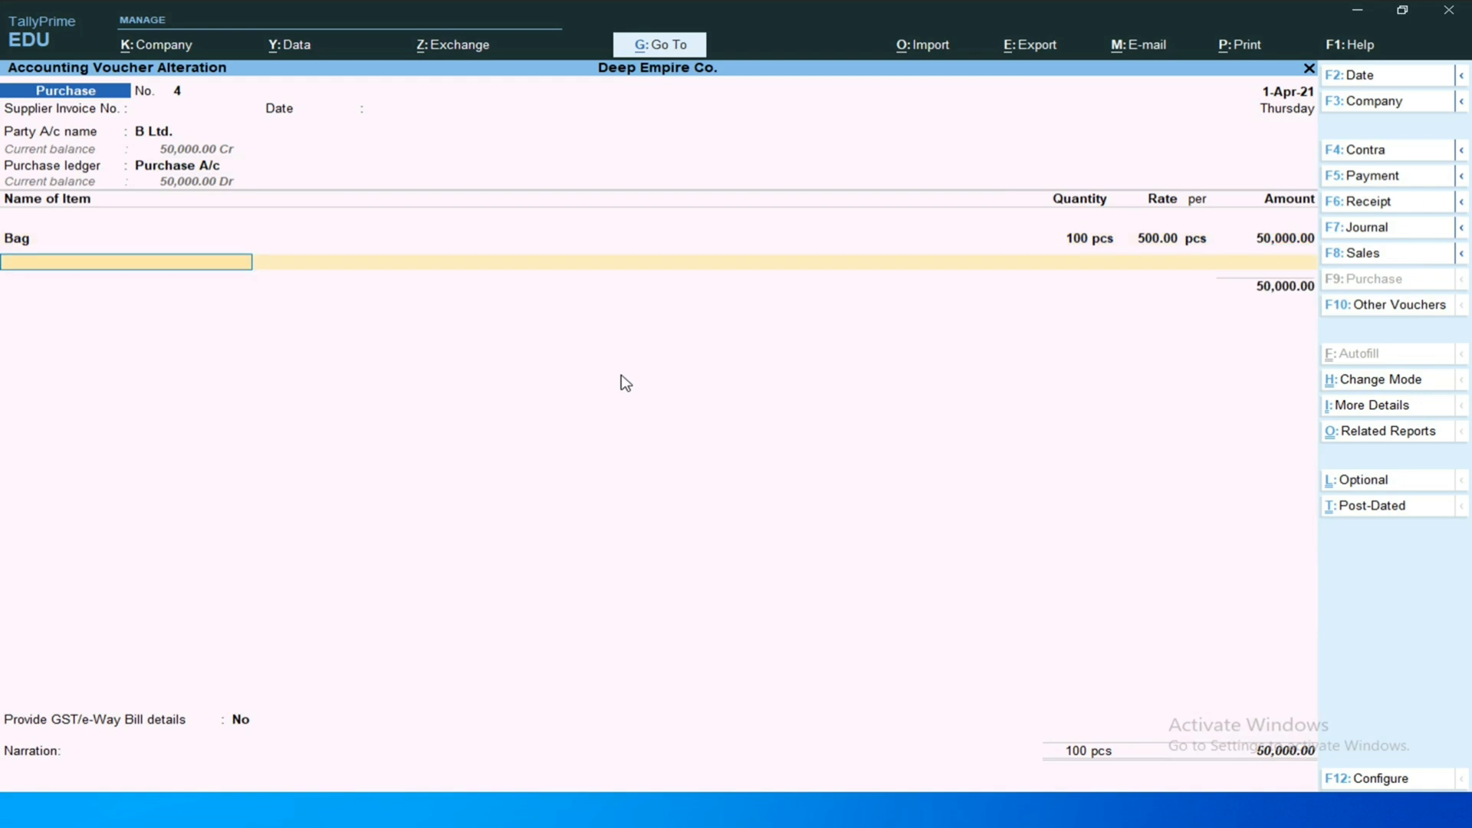
pyautogui.press('Return')
pyautogui.press('Return')
pyautogui.press('Return')
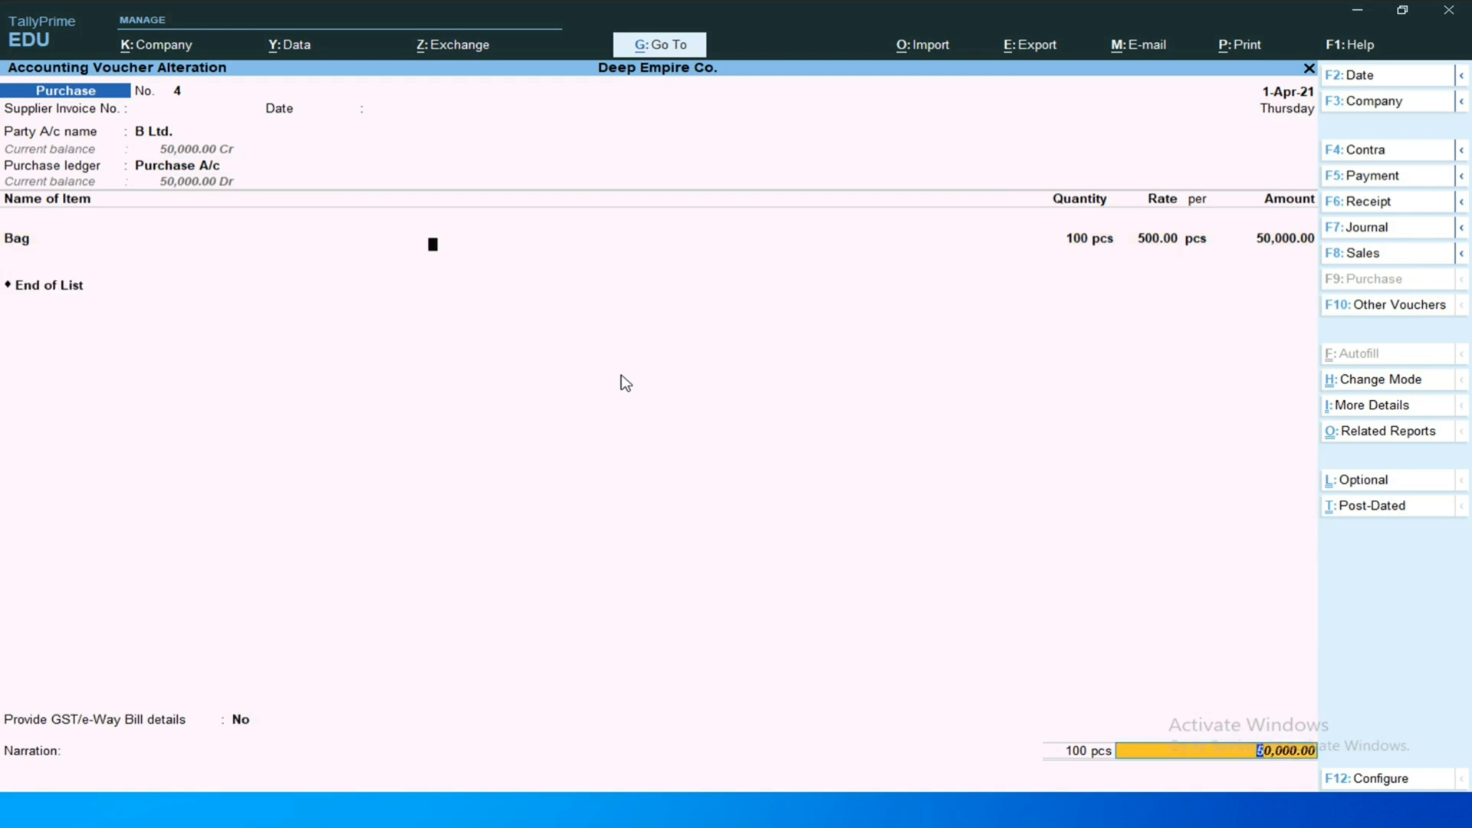
# Accept the existing bill-wise reference for B Ltd. and save the altered purchase voucher.
pyautogui.press('Return')
pyautogui.press('Return')
pyautogui.press('Return')
pyautogui.press('Return')
pyautogui.press('Return')
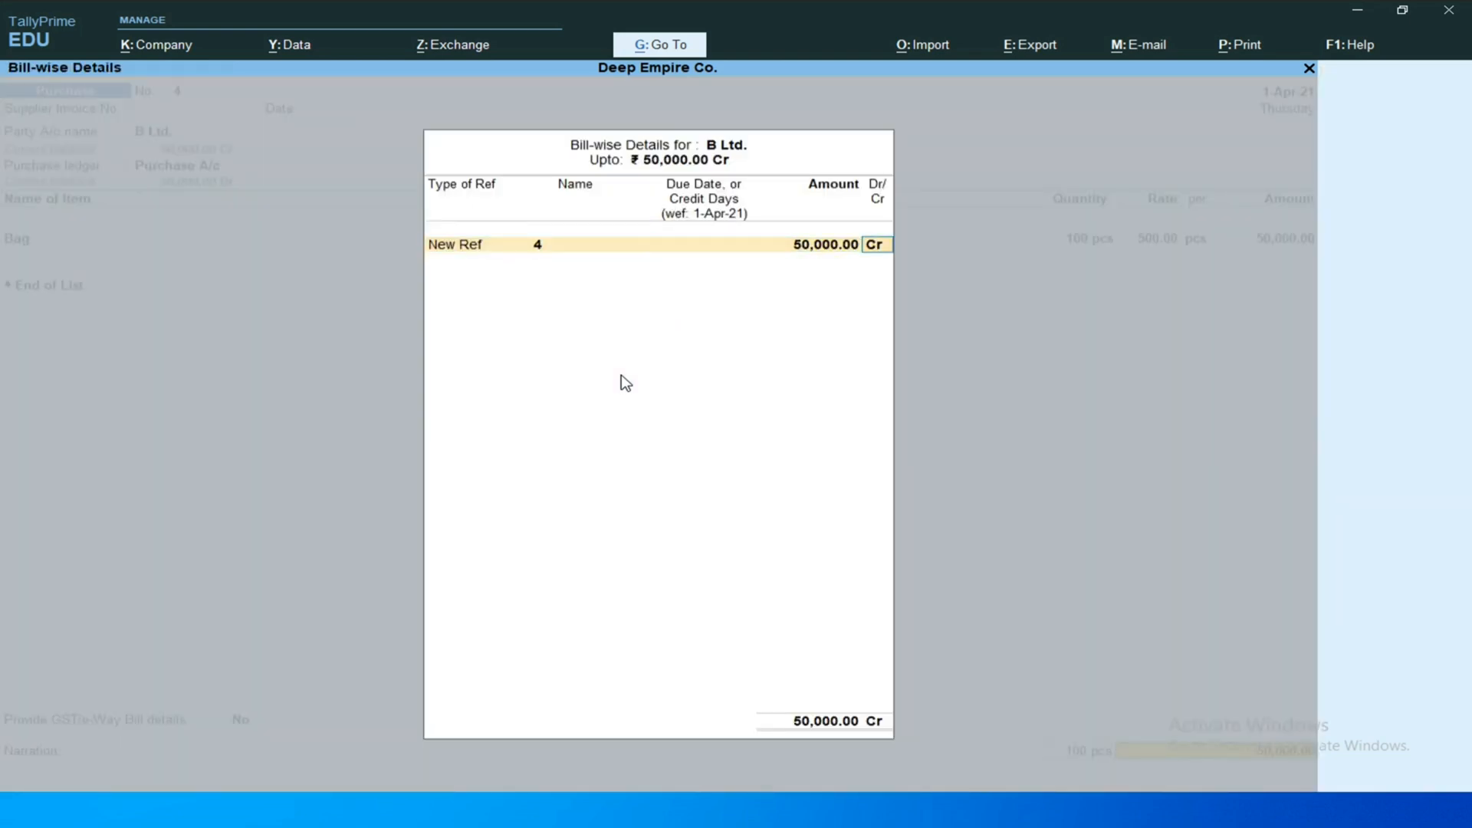
pyautogui.press('Return')
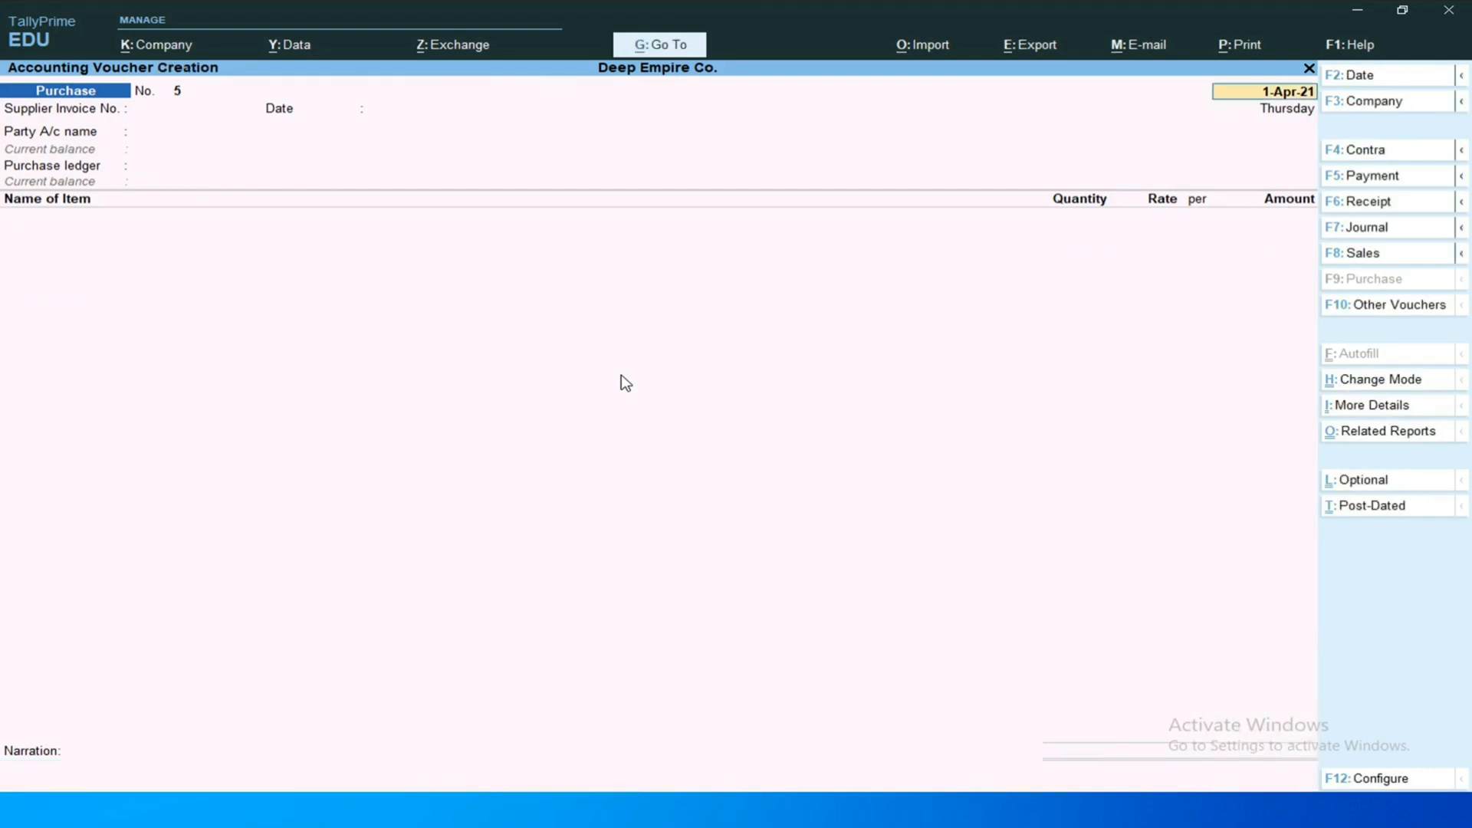